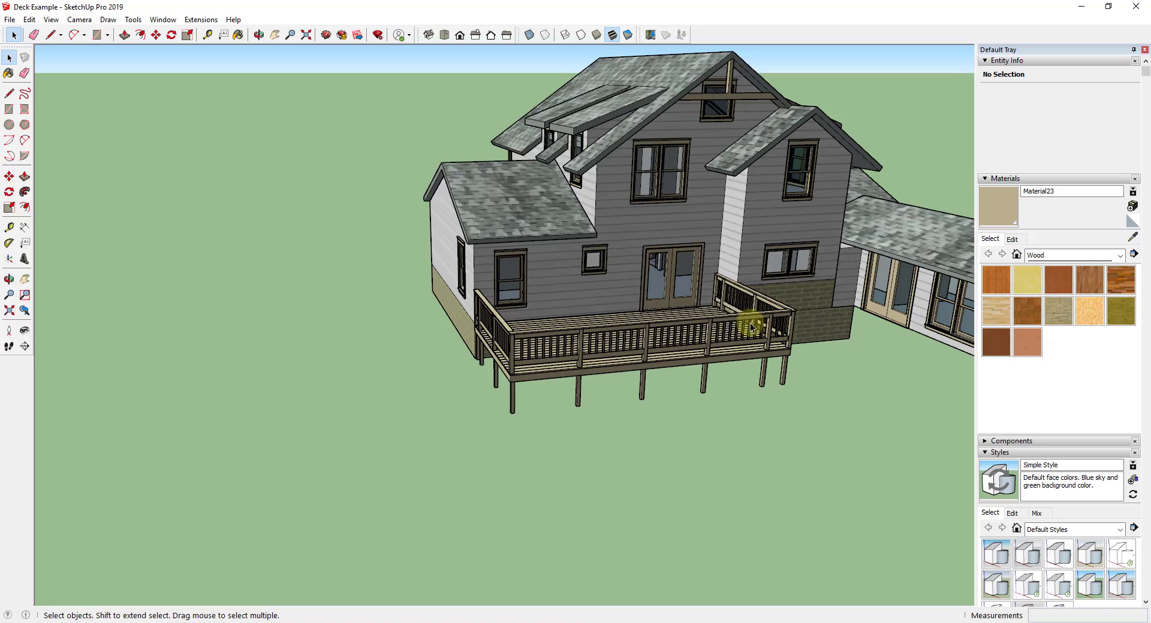
# Step: Orbit and zoom the view in on the deck's outer corner railing post
pyautogui.moveTo(745, 321); pyautogui.dragTo(771, 239, button='middle')
pyautogui.scroll(4, 680, 311)
pyautogui.scroll(-4, 679, 312)
pyautogui.scroll(3, 737, 252)
pyautogui.scroll(1, 736, 256)
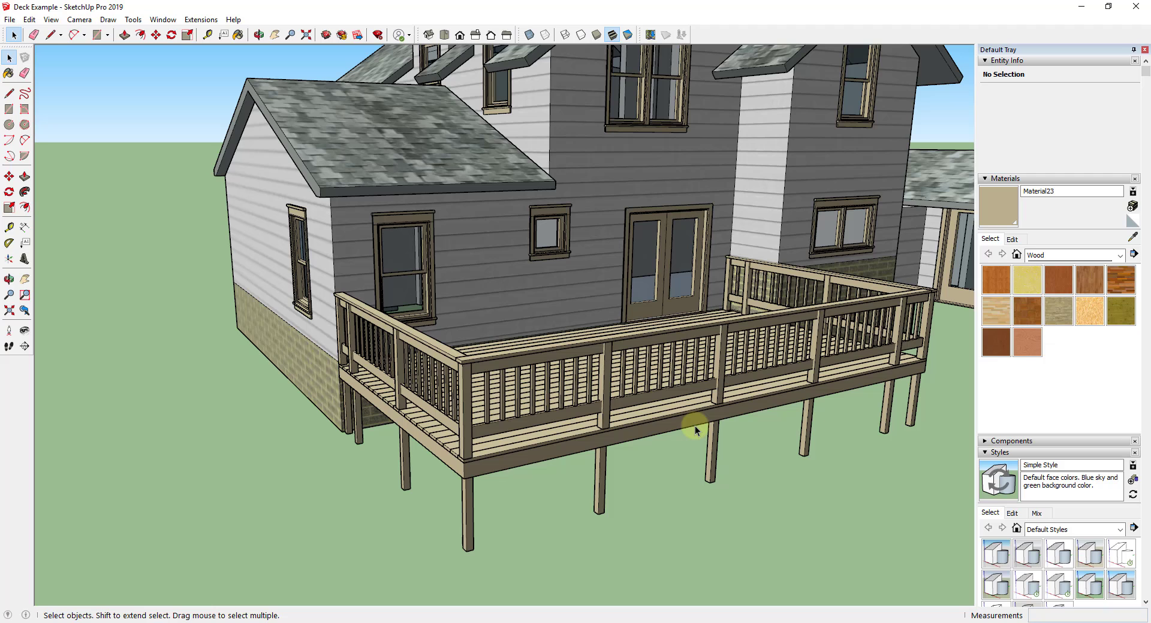
pyautogui.scroll(-3, 610, 416)
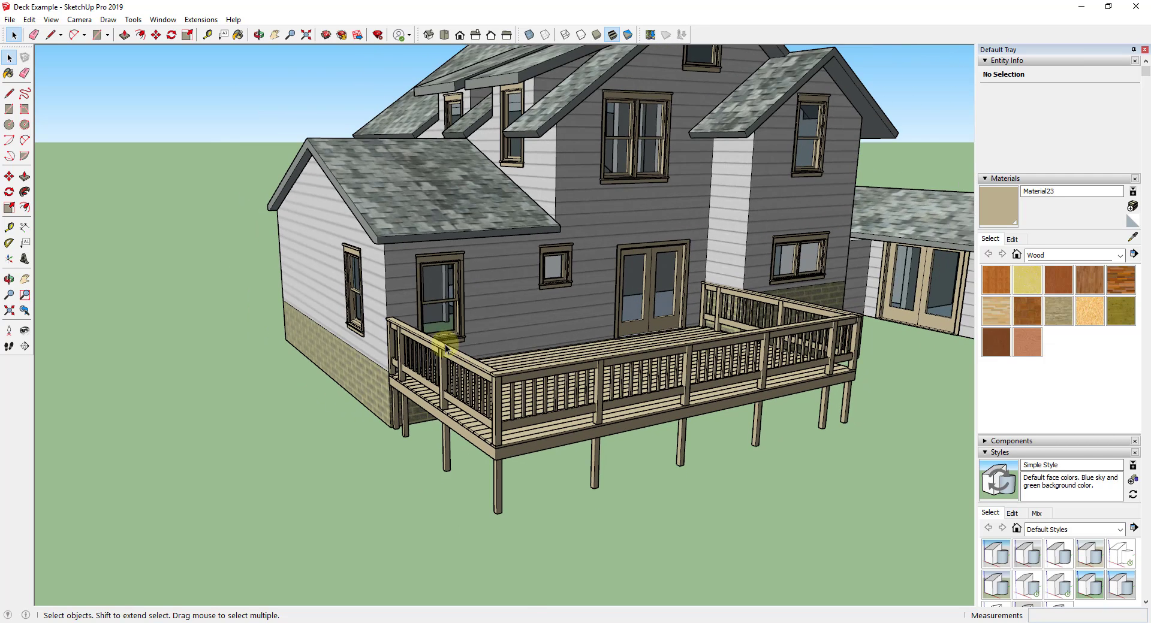
pyautogui.scroll(3, 522, 360)
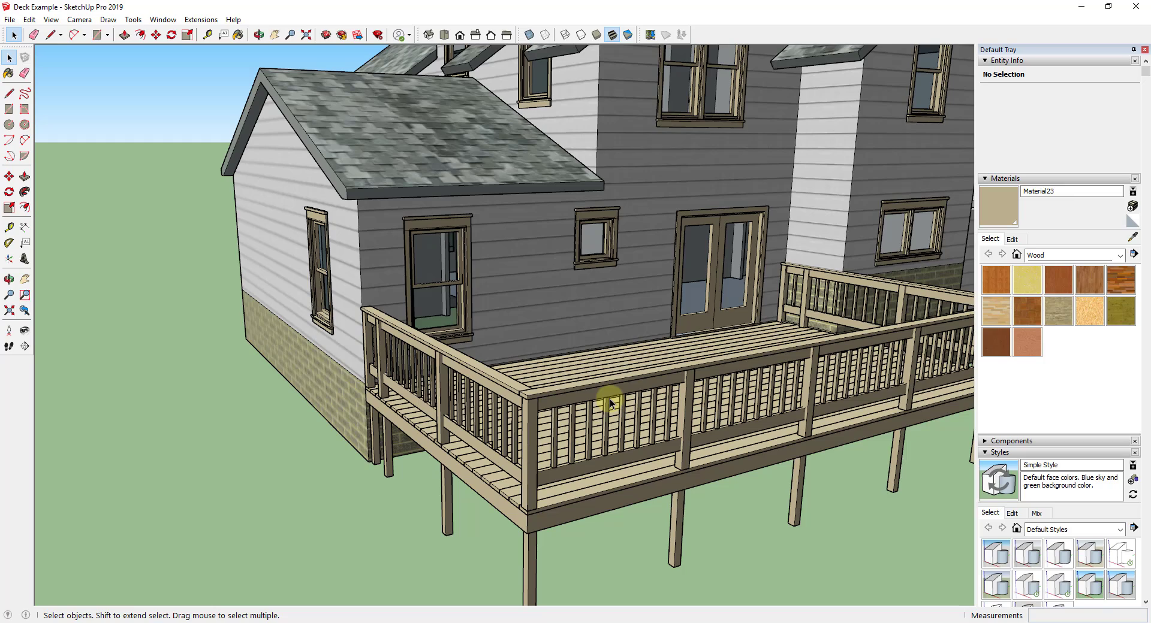
pyautogui.moveTo(610, 398); pyautogui.dragTo(559, 403, button='middle')
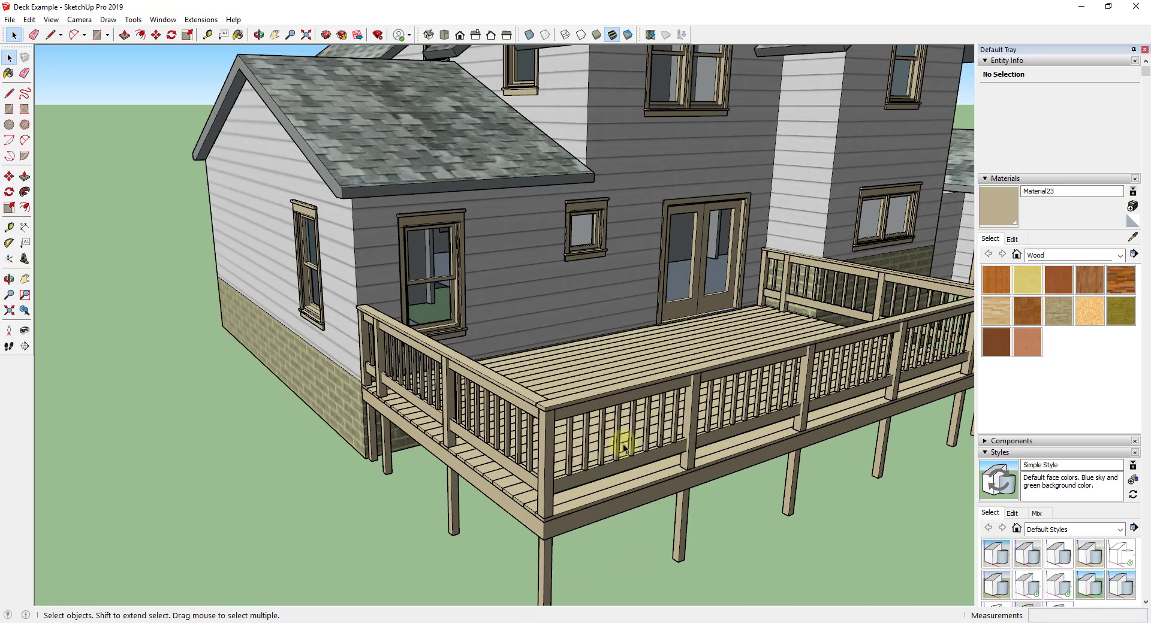
pyautogui.moveTo(691, 439); pyautogui.dragTo(653, 418, button='middle')
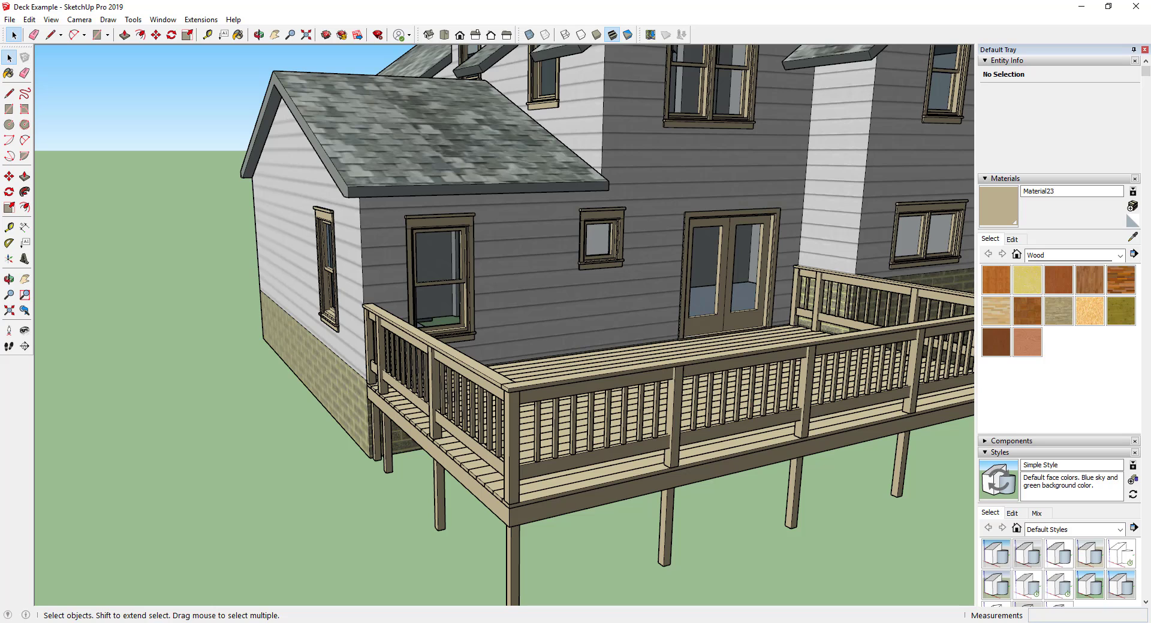
pyautogui.moveTo(608, 343); pyautogui.dragTo(597, 300, button='middle')
pyautogui.scroll(-5, 597, 300)
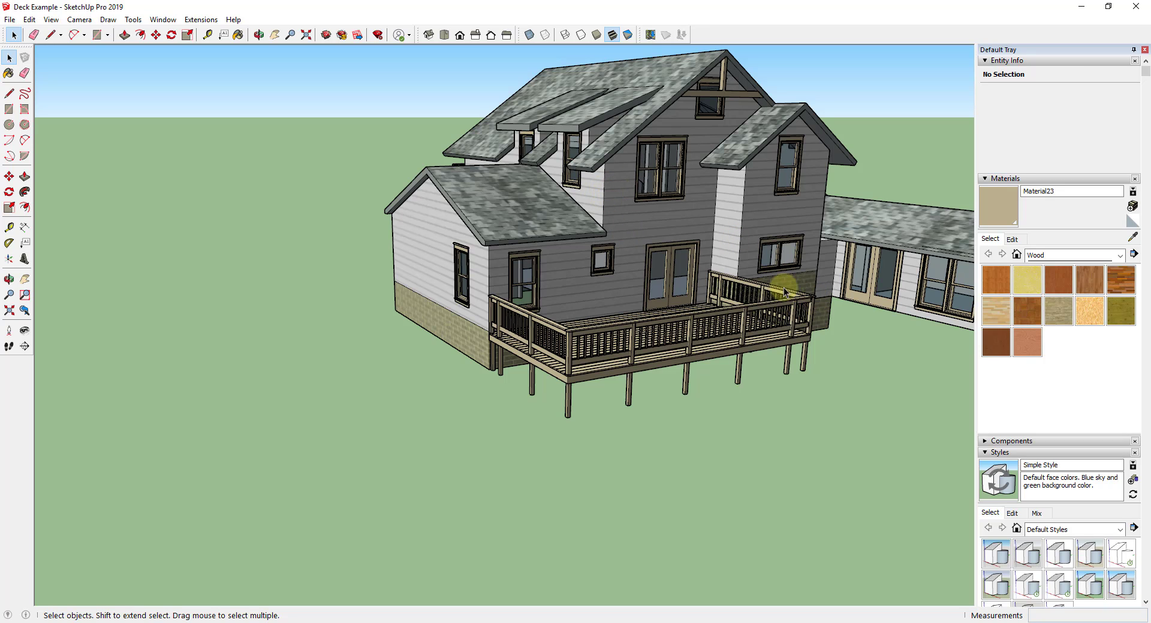
pyautogui.scroll(2, 575, 343)
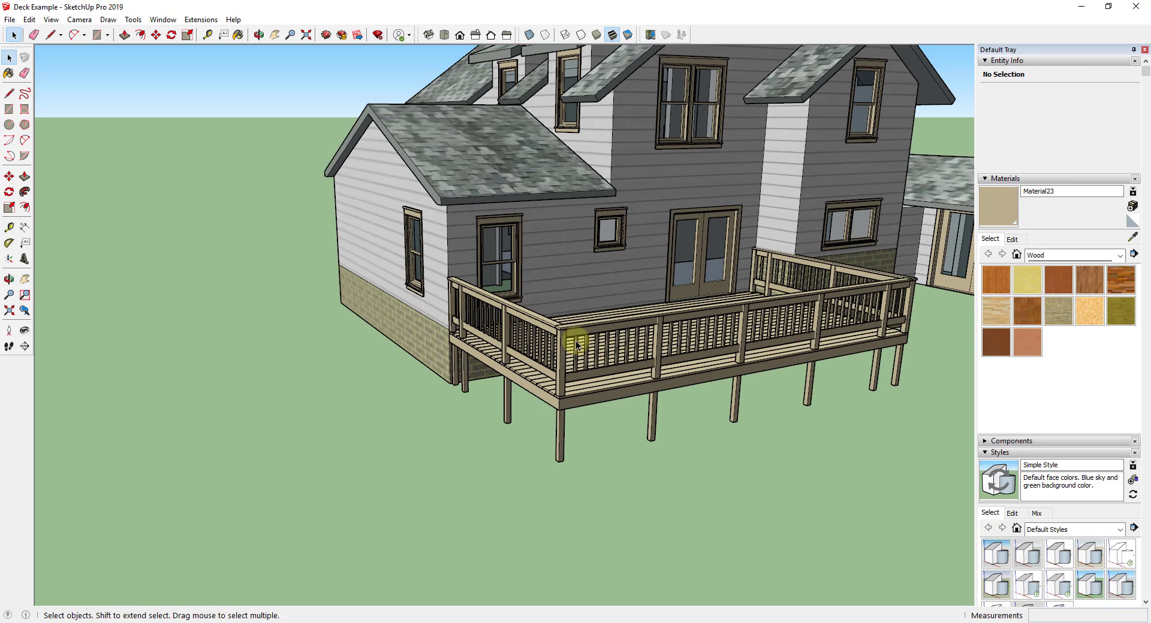
pyautogui.scroll(2, 562, 328)
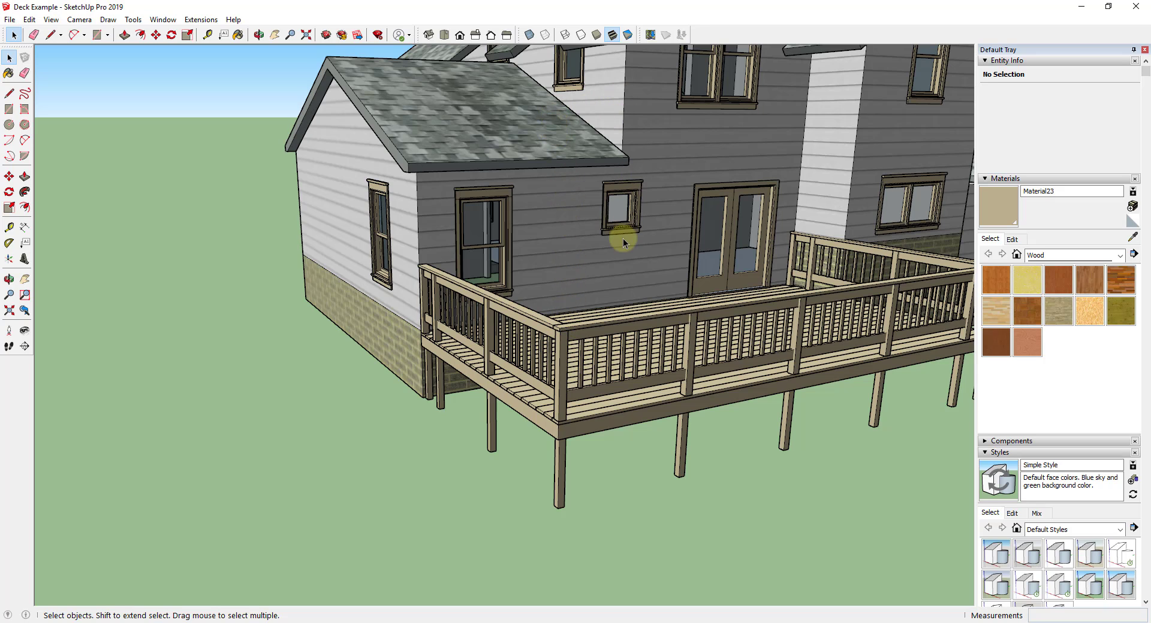
pyautogui.scroll(-2, 602, 232)
pyautogui.scroll(2, 611, 205)
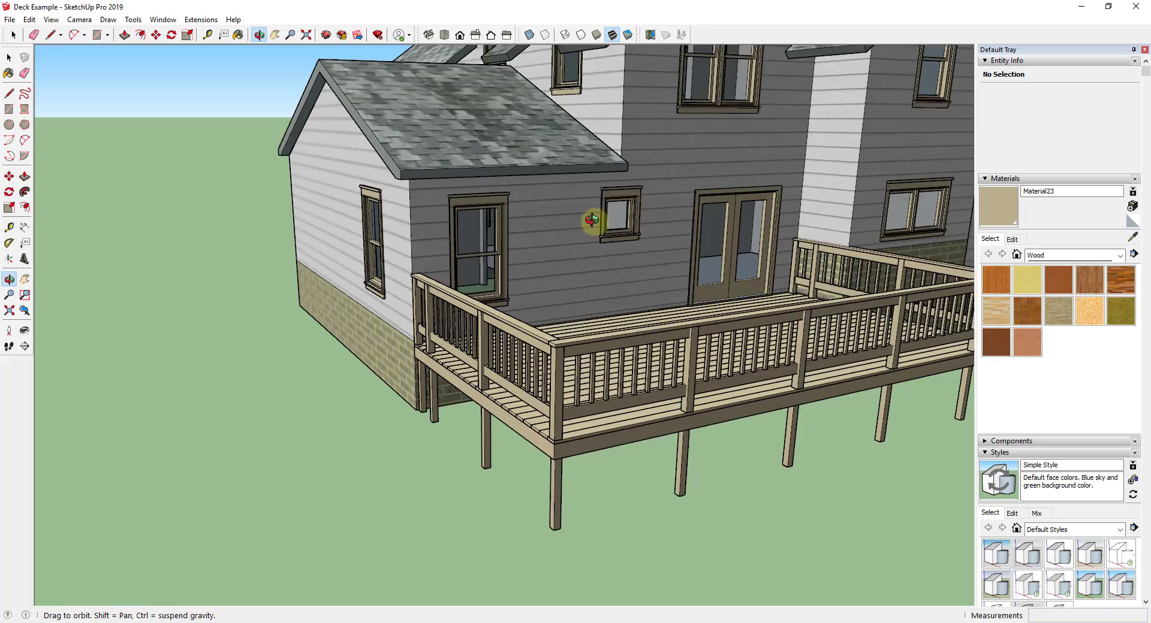
pyautogui.scroll(2, 596, 406)
pyautogui.scroll(2, 545, 342)
# Step: Draw a 4 by 4 inch rectangle starting at the top rail's outer corner
pyautogui.scroll(2, 556, 416)
pyautogui.press('r')
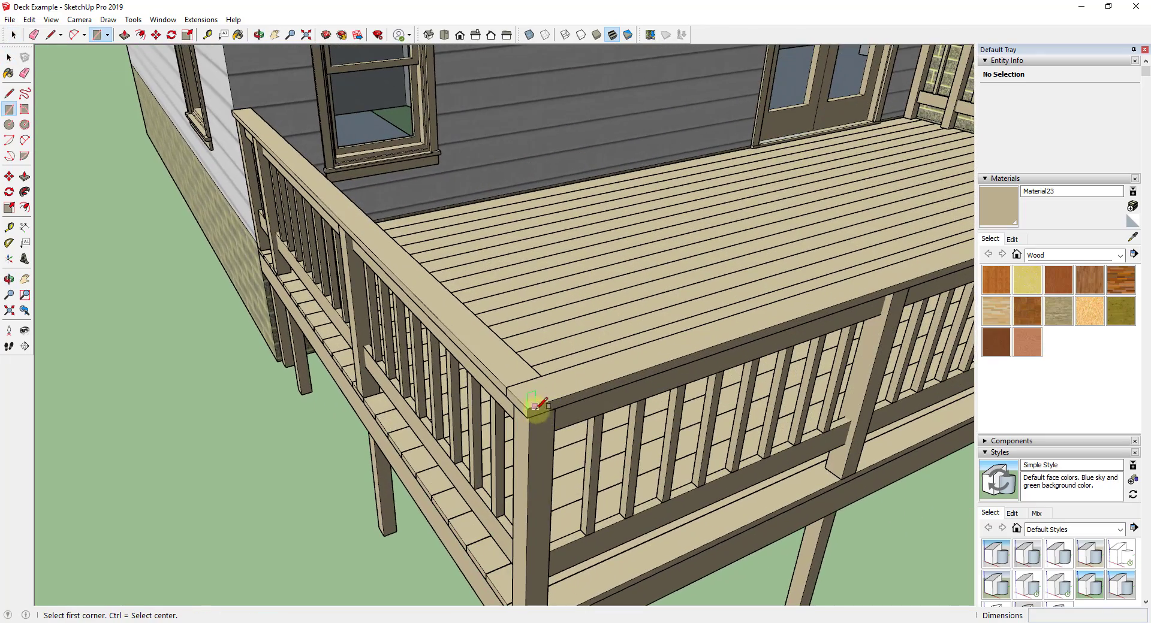
pyautogui.click(536, 395)
pyautogui.scroll(2, 544, 384)
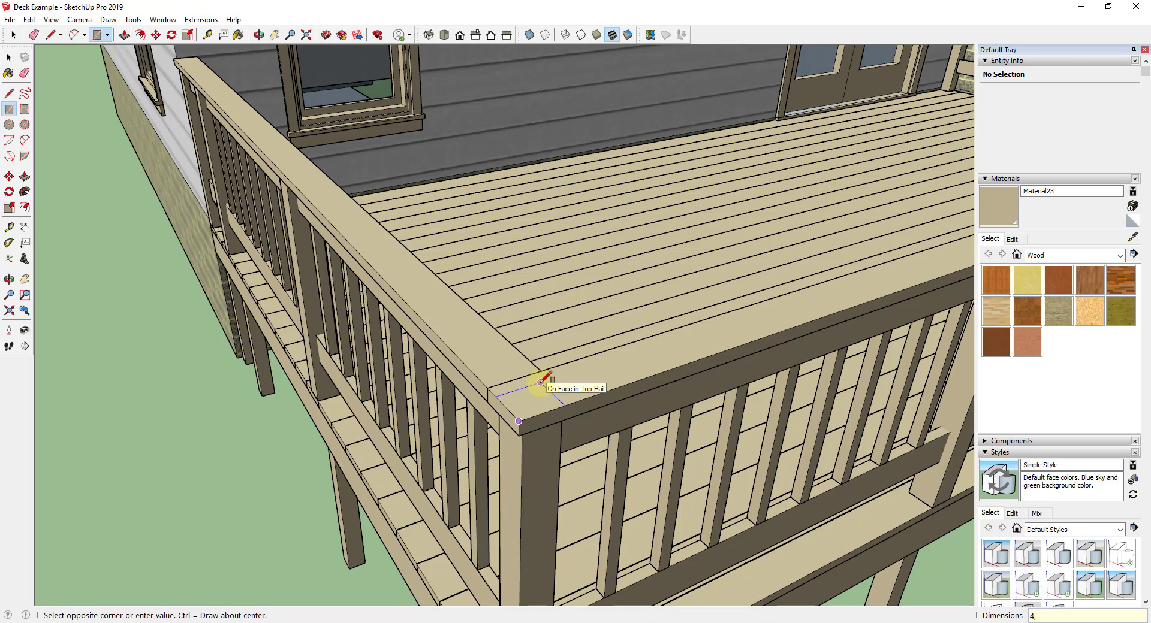
pyautogui.write('4,4')
pyautogui.press('Return')
# Step: Select the new square face and begin moving it, then cancel the move
pyautogui.press('space')
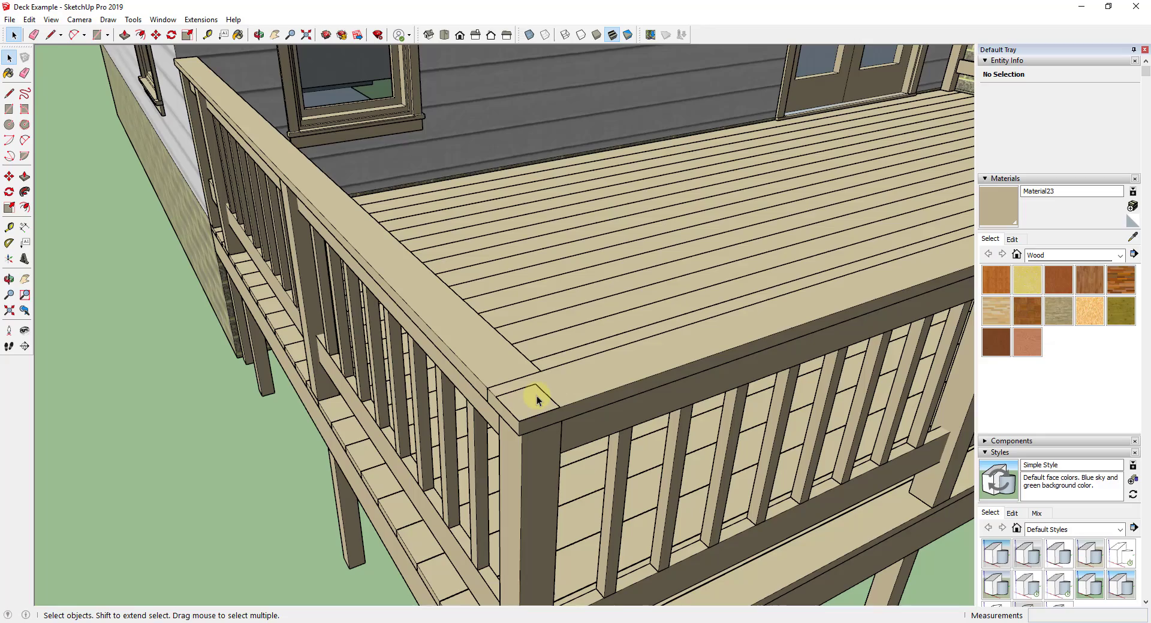
pyautogui.click(532, 410)
pyautogui.scroll(-3, 528, 407)
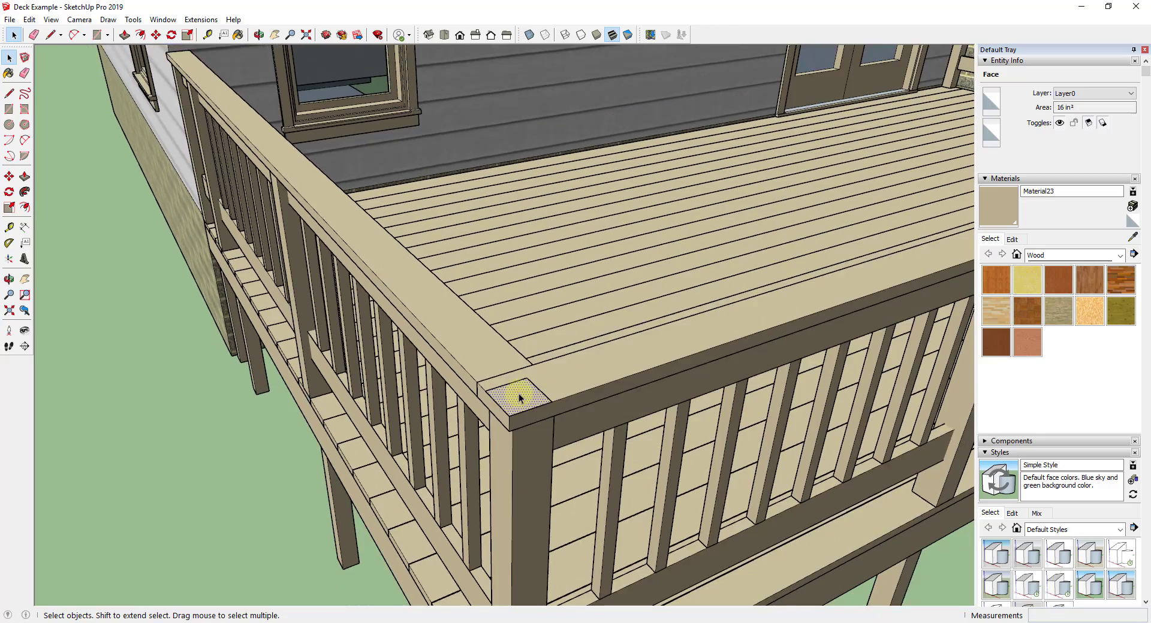
pyautogui.scroll(3, 519, 405)
pyautogui.press('m')
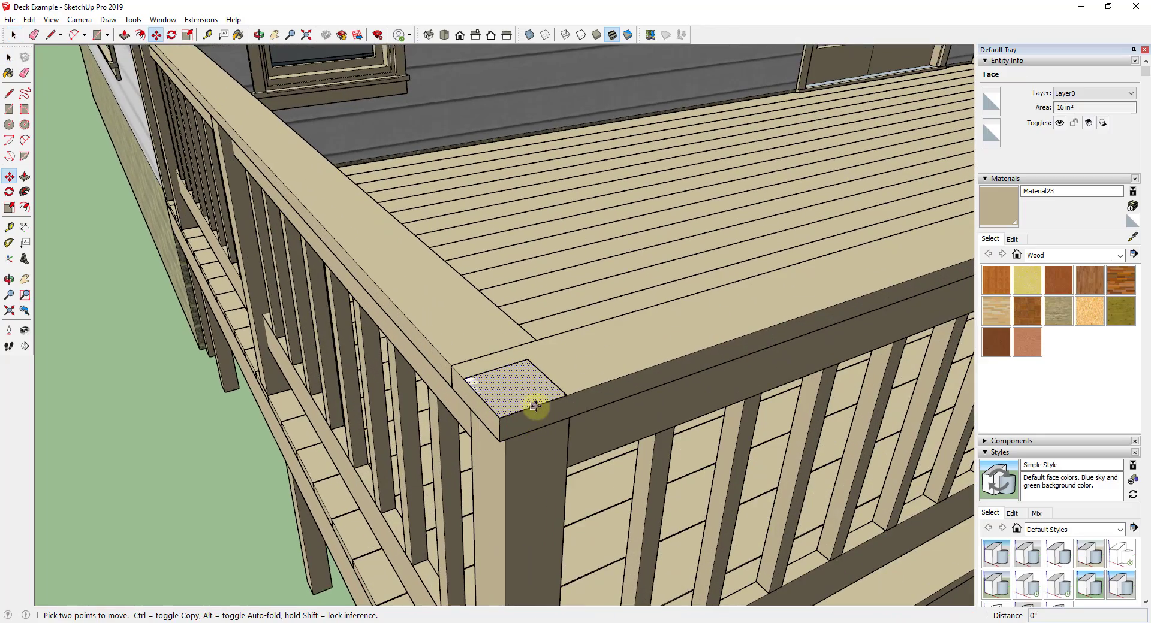
pyautogui.click(537, 405)
pyautogui.scroll(-4, 544, 400)
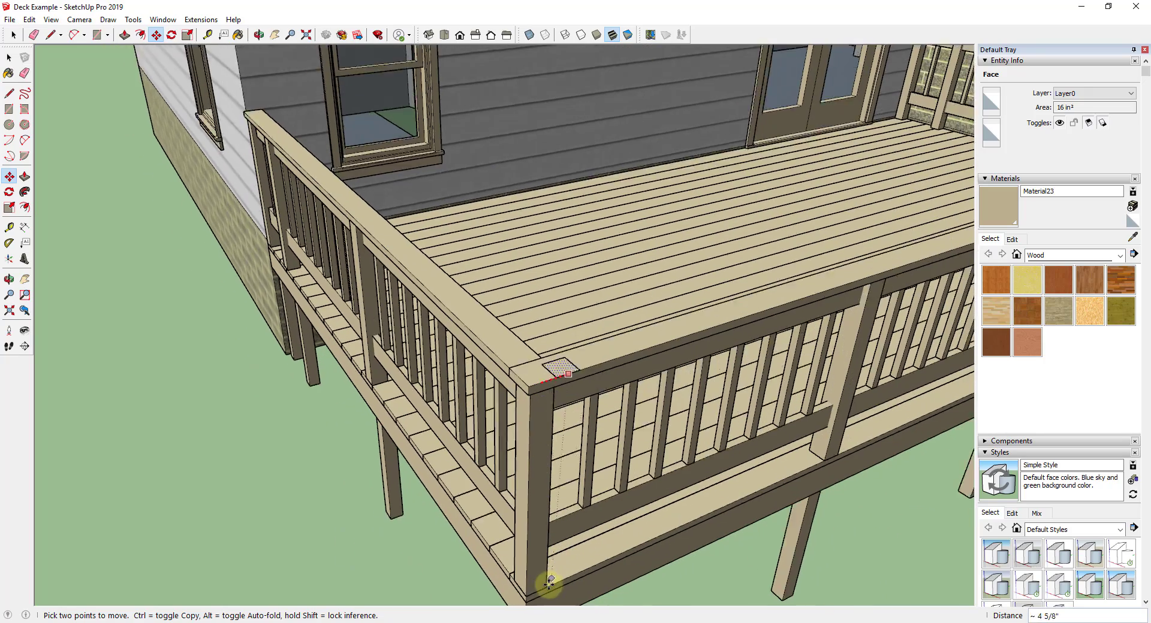
pyautogui.scroll(5, 547, 578)
pyautogui.press('Escape')
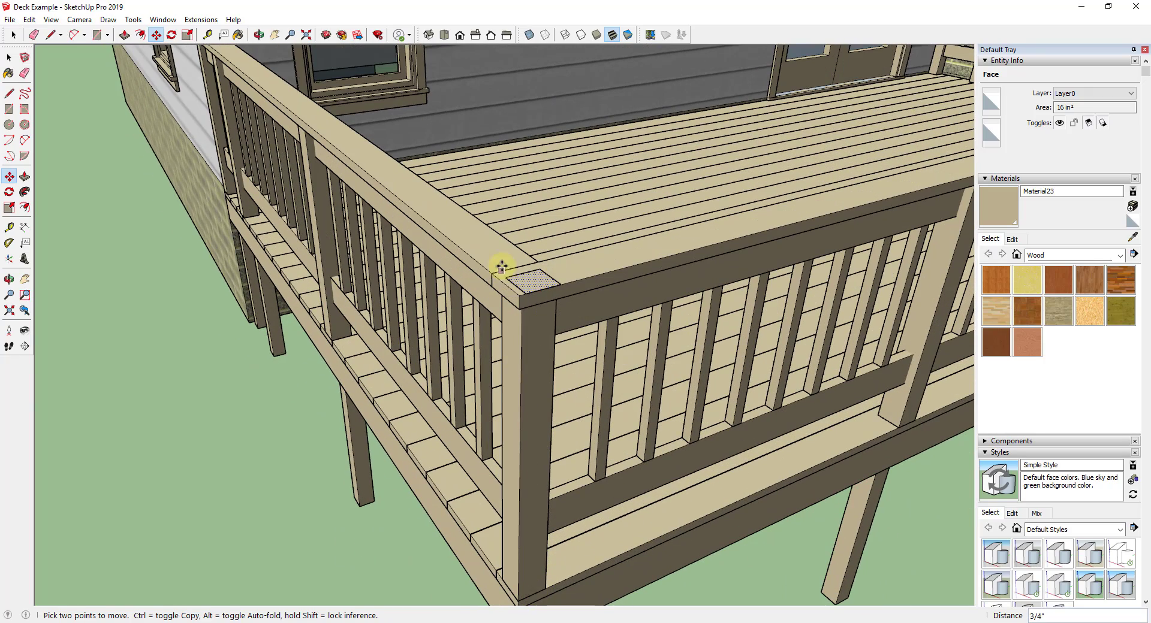
# Step: Retry moving the square from its corner, cancel again, and return to Select
pyautogui.scroll(2, 516, 288)
pyautogui.click(518, 292)
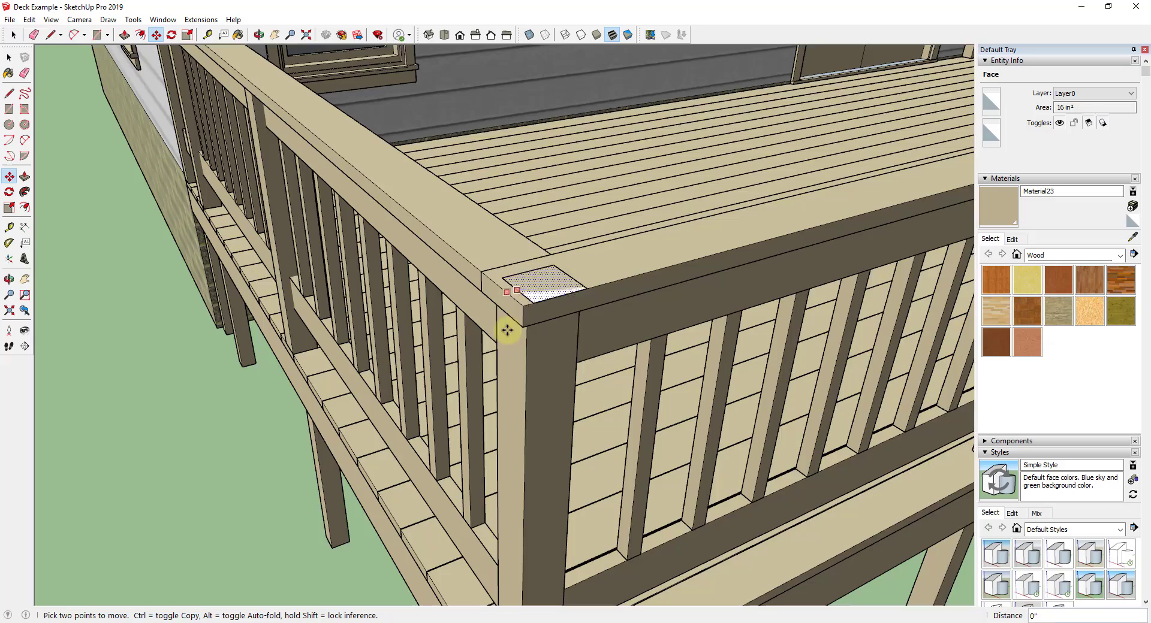
pyautogui.scroll(-2, 509, 360)
pyautogui.scroll(-3, 489, 542)
pyautogui.scroll(1, 511, 542)
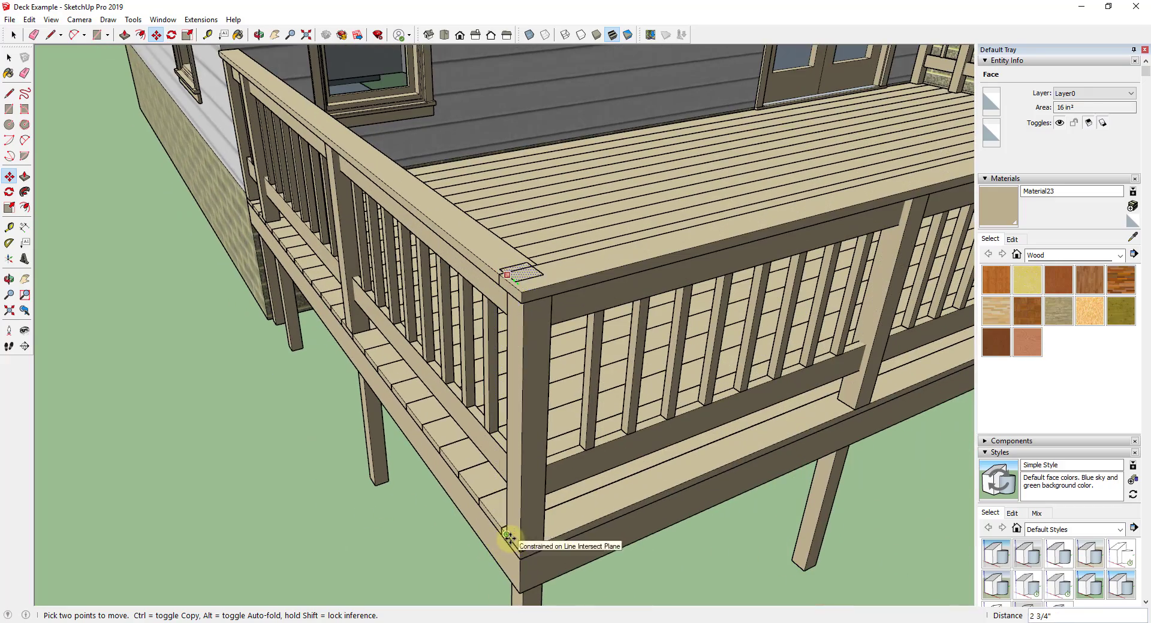
pyautogui.scroll(3, 513, 542)
pyautogui.scroll(-3, 513, 542)
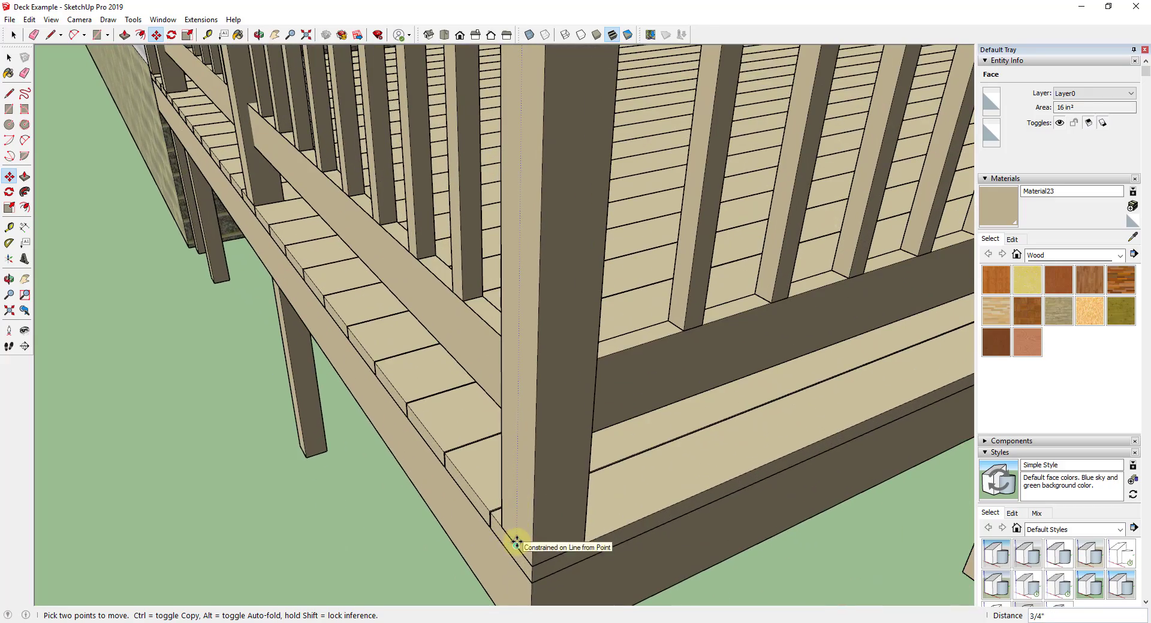
pyautogui.press('Escape')
pyautogui.scroll(-2, 515, 542)
pyautogui.scroll(-3, 513, 480)
pyautogui.press('space')
pyautogui.scroll(1, 539, 354)
pyautogui.scroll(-2, 545, 352)
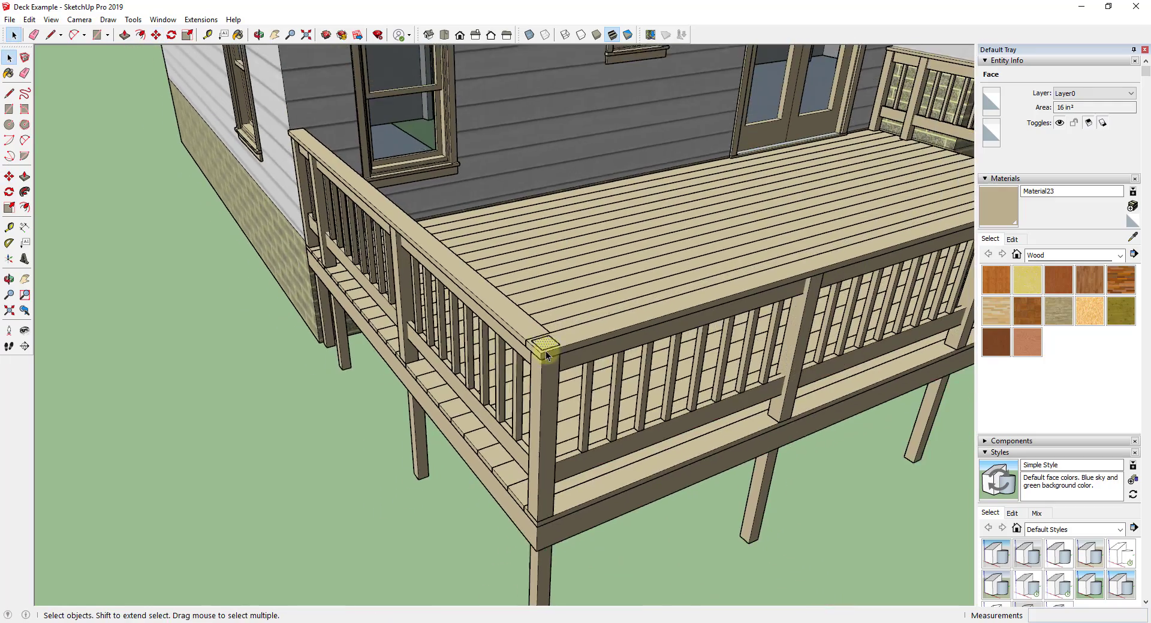
pyautogui.scroll(3, 547, 348)
pyautogui.scroll(-1, 549, 338)
# Step: Push/pull the 4-inch square up 5' into a post above the railing corner
pyautogui.press('p')
pyautogui.click(544, 323)
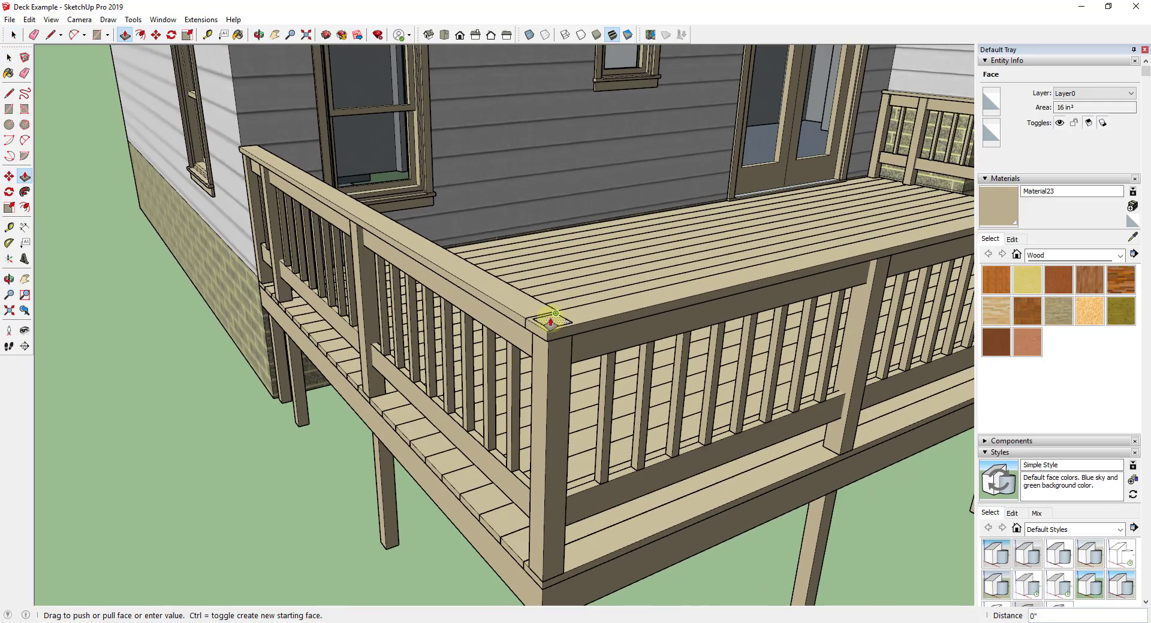
pyautogui.scroll(-2, 552, 246)
pyautogui.press('Escape')
pyautogui.moveTo(553, 287); pyautogui.dragTo(548, 294, button='middle')
pyautogui.click(549, 294)
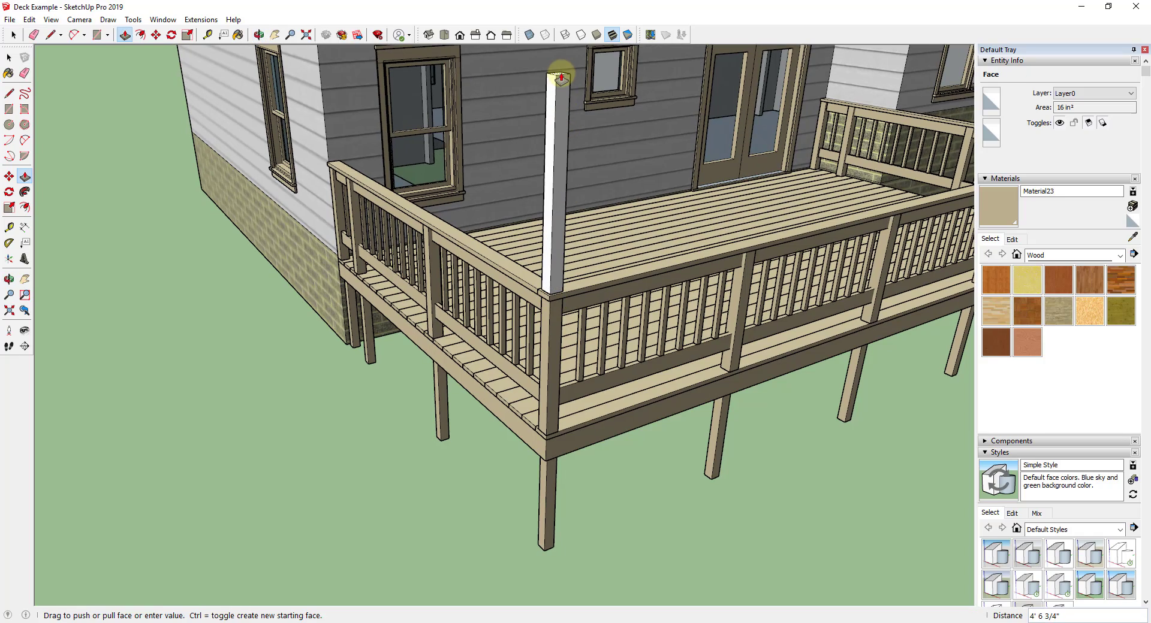
pyautogui.press('Return')
# Step: Orbit to a side view and select the whole new post
pyautogui.scroll(-5, 570, 216)
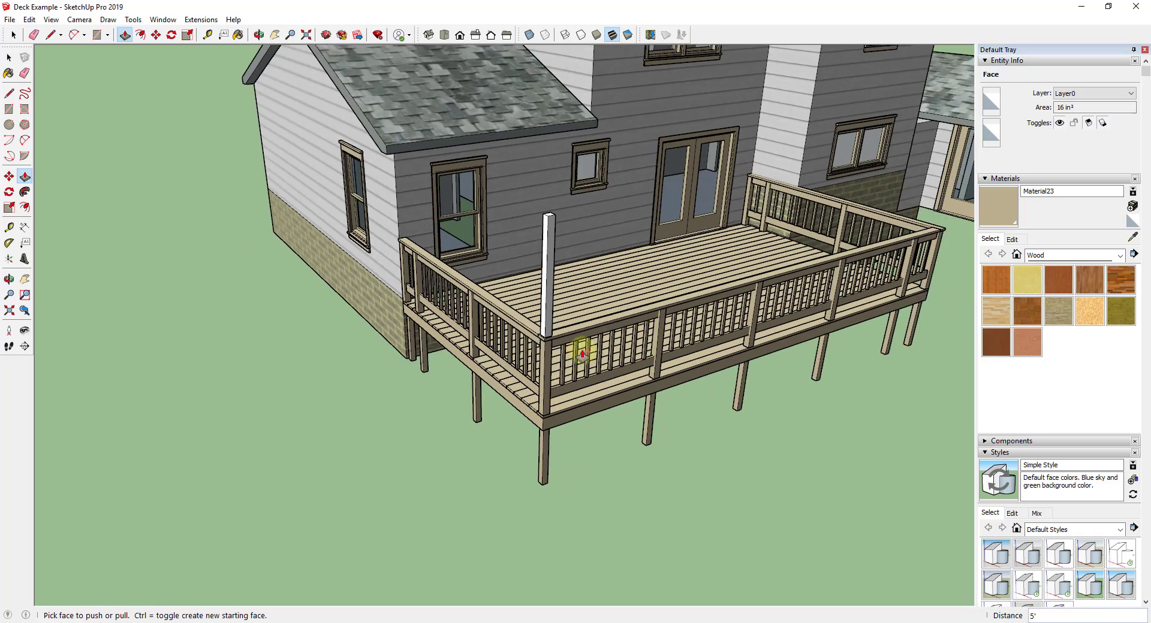
pyautogui.moveTo(652, 218); pyautogui.dragTo(609, 180, button='middle')
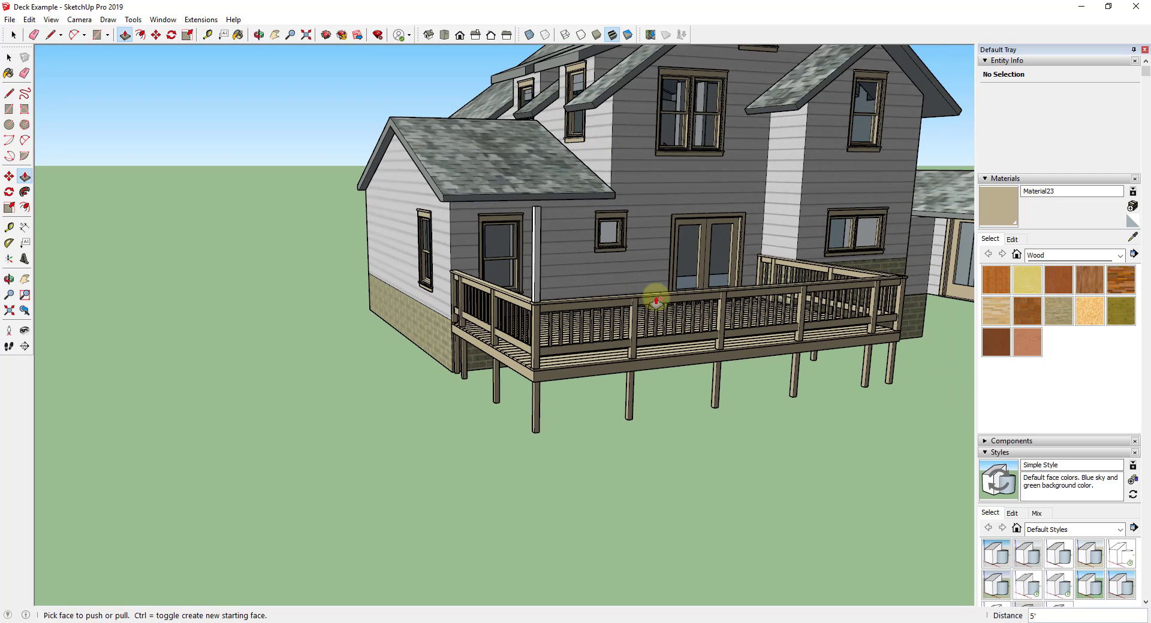
pyautogui.press('space')
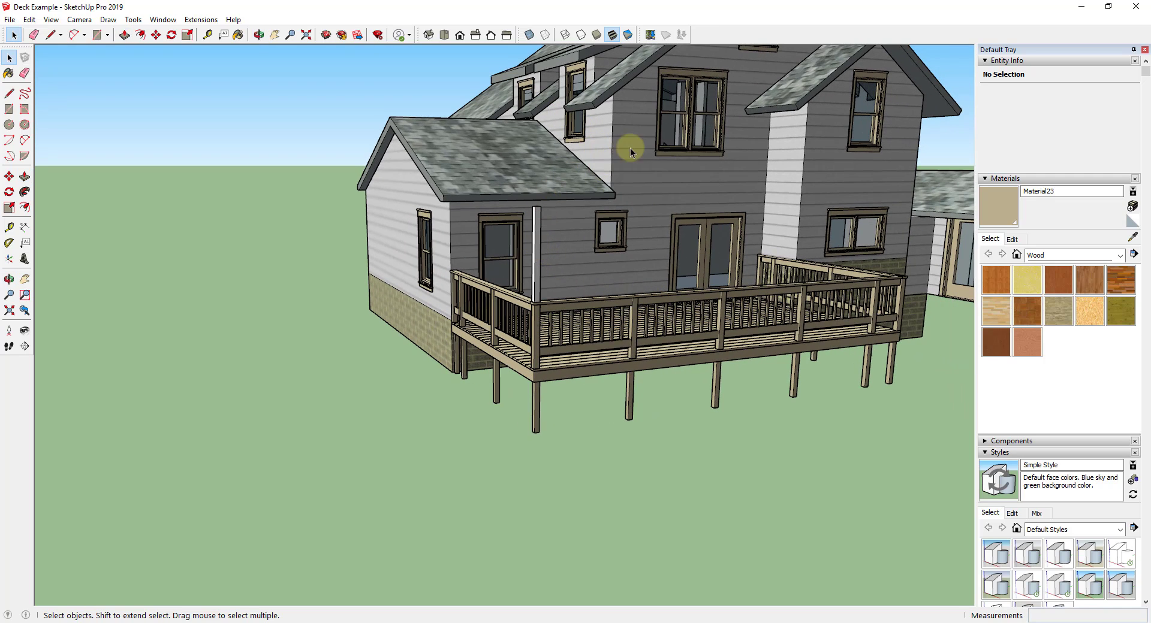
pyautogui.tripleClick(538, 261)
# Step: Make the selected post a component named 'Light Support'
pyautogui.rightClick(538, 260)
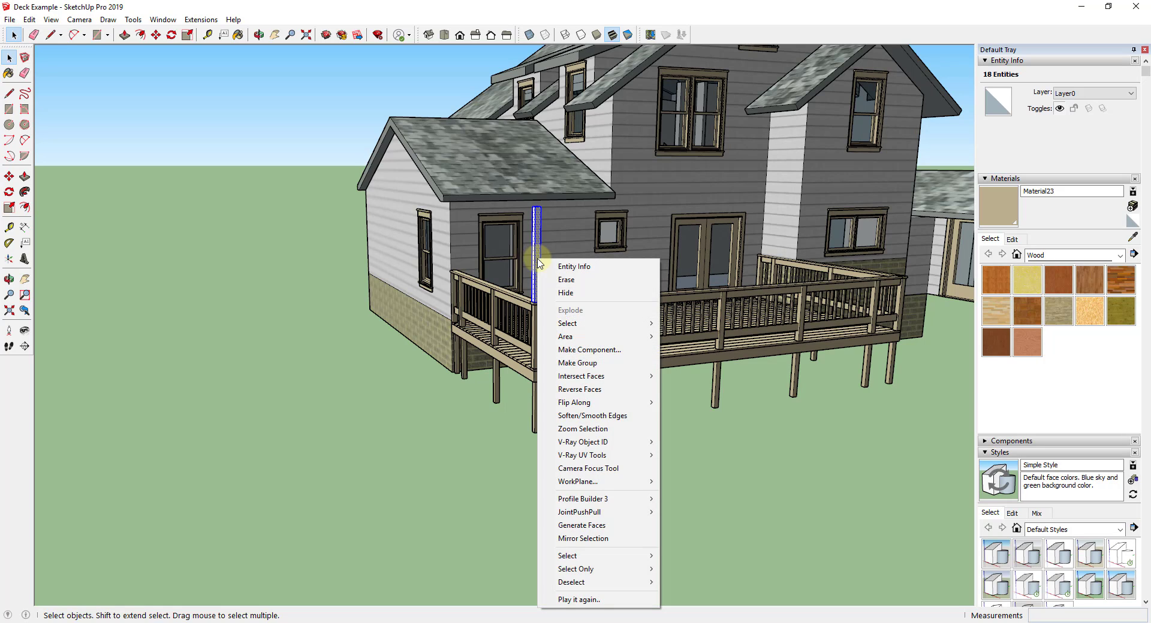
pyautogui.click(594, 351)
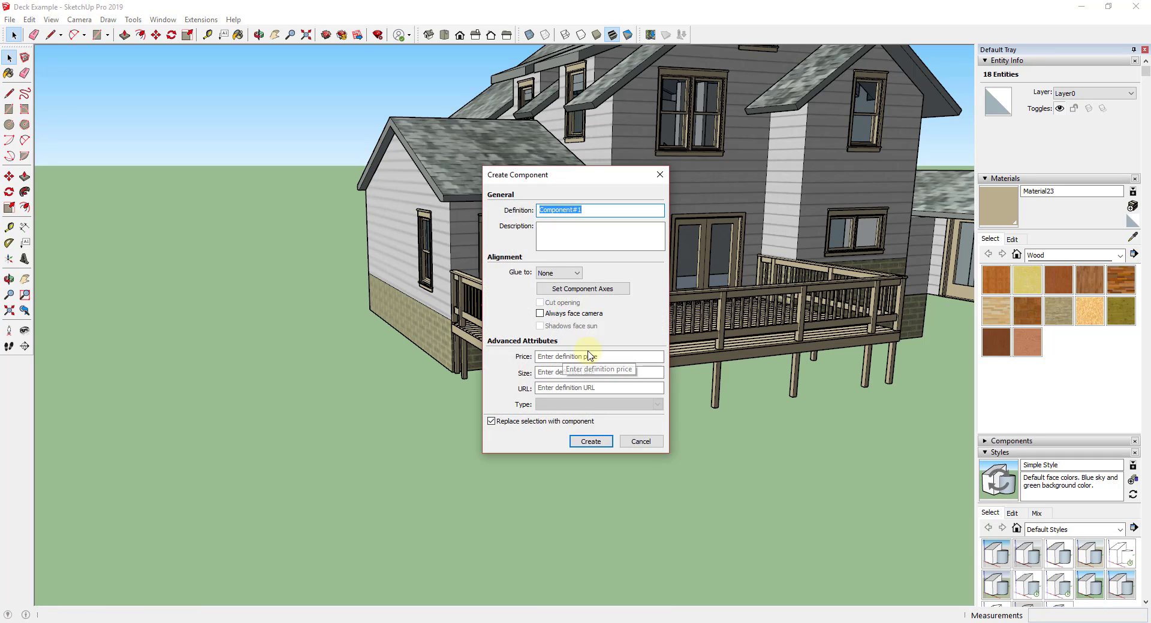
pyautogui.write('Light Supp')
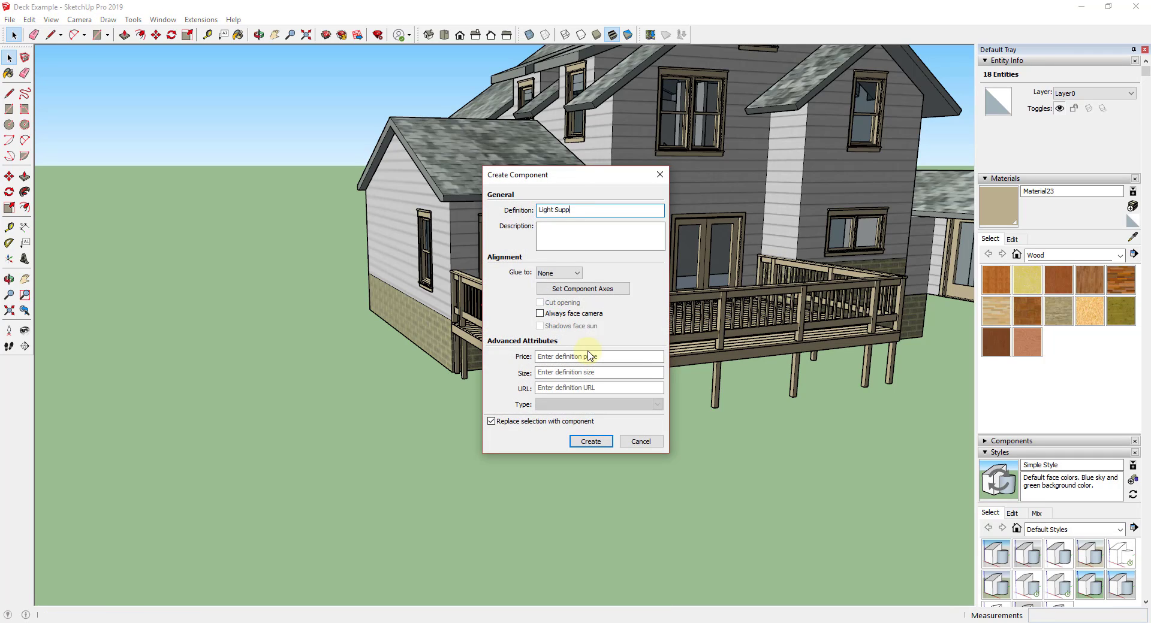
pyautogui.write('ort')
pyautogui.press('Return')
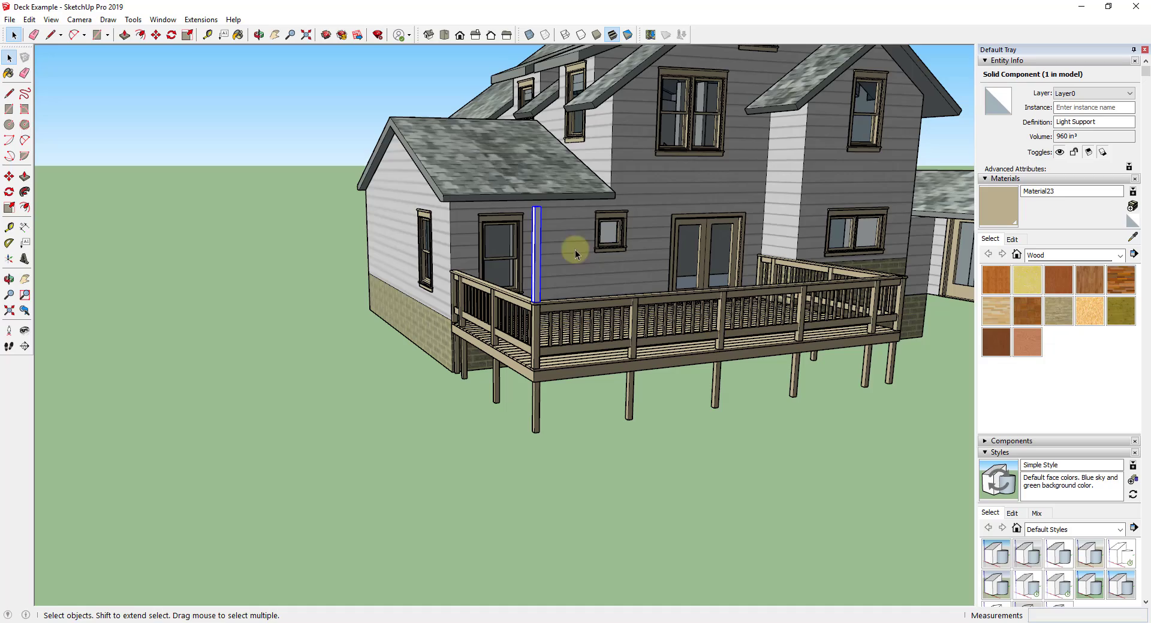
pyautogui.moveTo(625, 279); pyautogui.dragTo(660, 159, button='middle')
pyautogui.scroll(3, 617, 182)
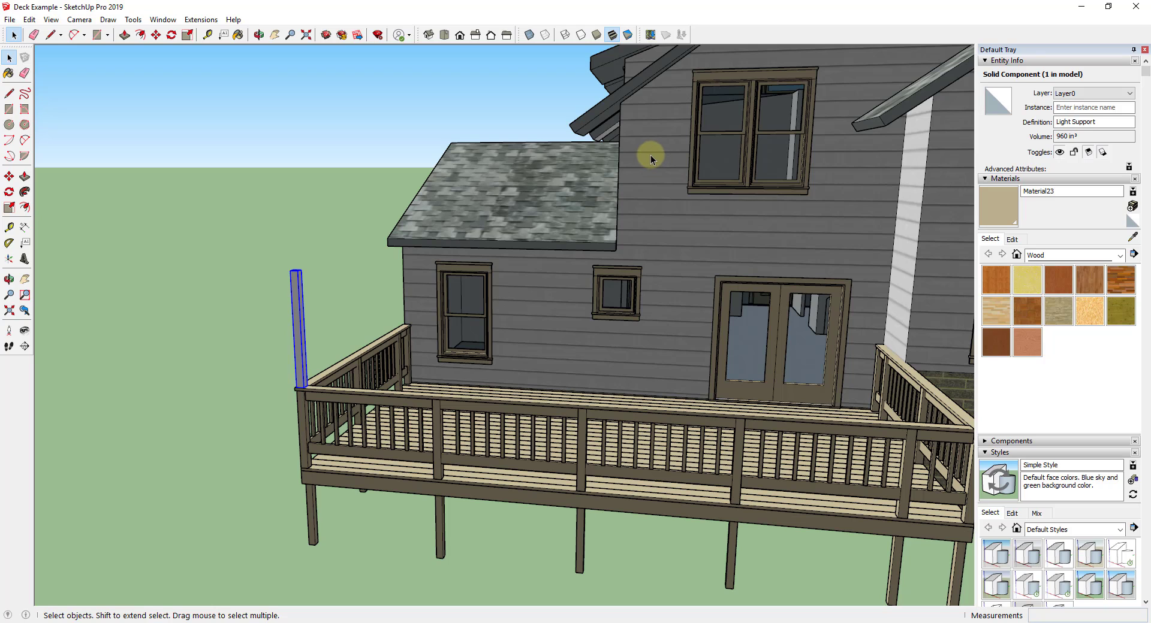
pyautogui.moveTo(304, 278); pyautogui.dragTo(299, 274, button='middle')
pyautogui.hotkey('shift', 'p')
pyautogui.scroll(1, 300, 269)
pyautogui.click(300, 269)
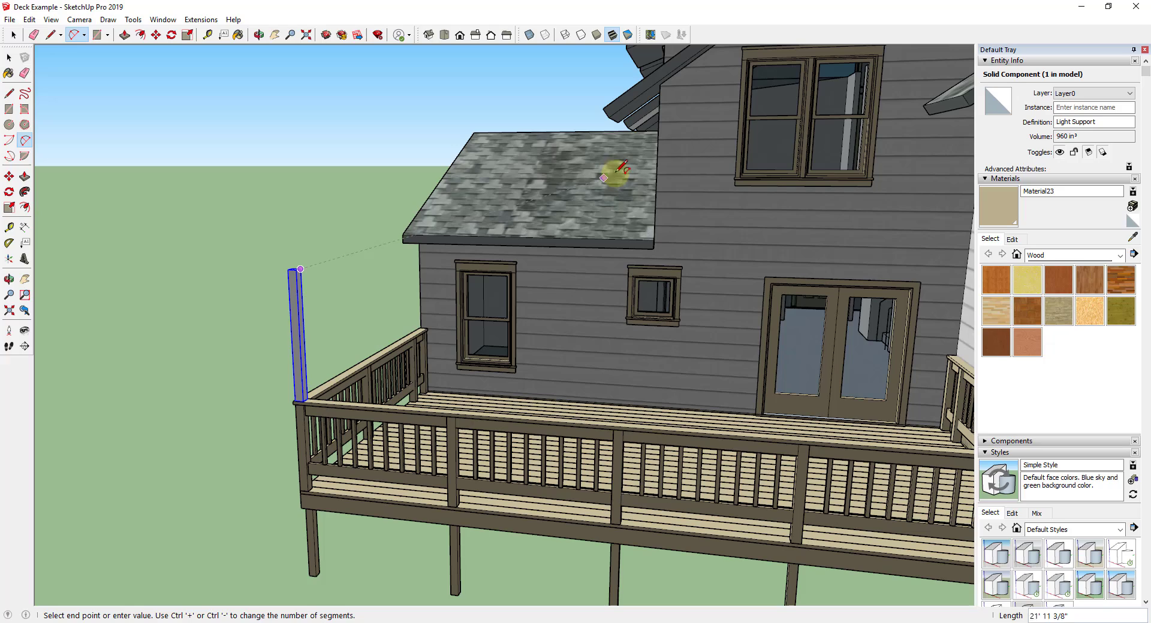
pyautogui.click(688, 131)
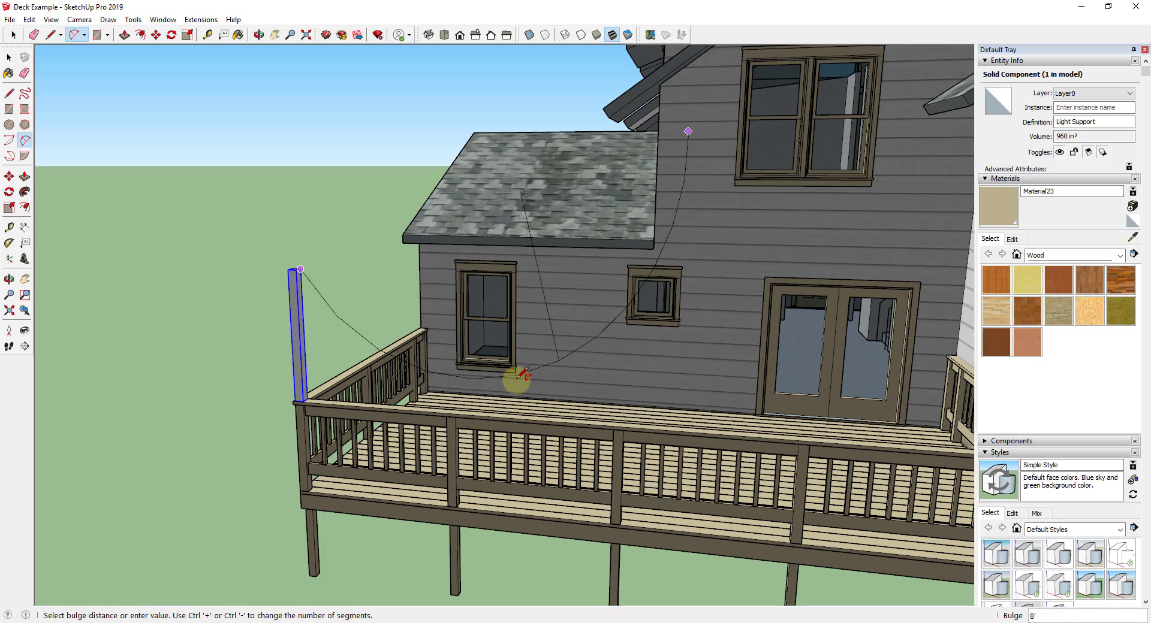
pyautogui.moveTo(515, 380); pyautogui.dragTo(779, 419, button='middle')
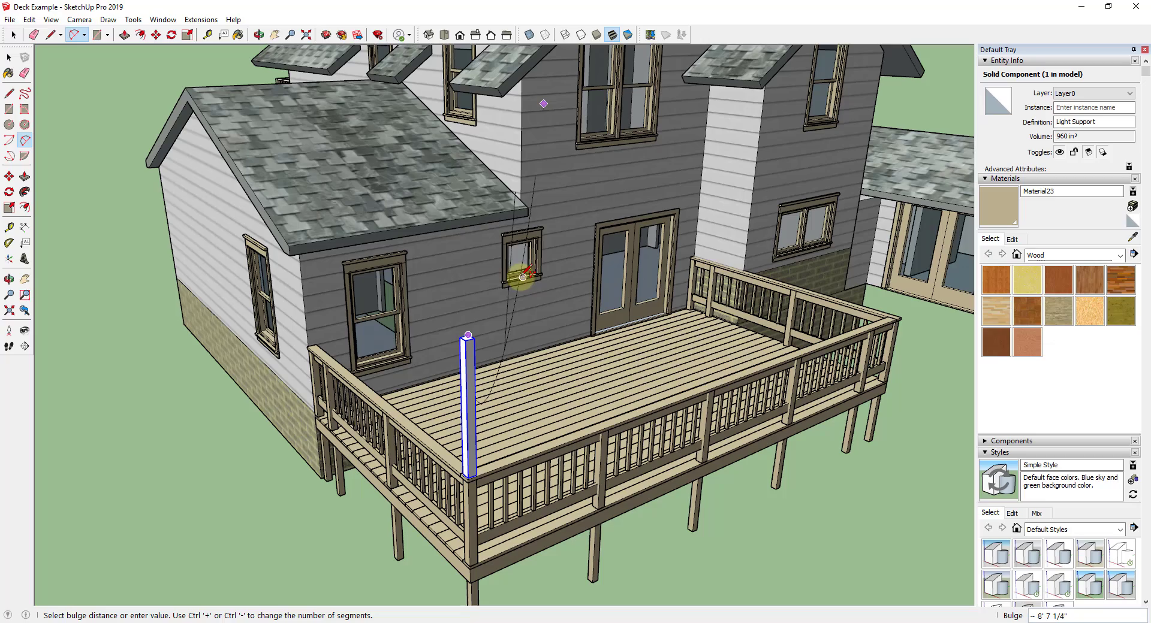
pyautogui.moveTo(521, 257)
pyautogui.mouseDown(button='middle')
pyautogui.moveTo(318, 276)
pyautogui.moveTo(547, 277)
pyautogui.moveTo(439, 307)
pyautogui.moveTo(689, 266)
pyautogui.moveTo(411, 249)
pyautogui.mouseUp(button='middle')
# Step: Cancel the unfinished arc and make a few aborted line starts at the post top
pyautogui.press('space')
pyautogui.press('l')
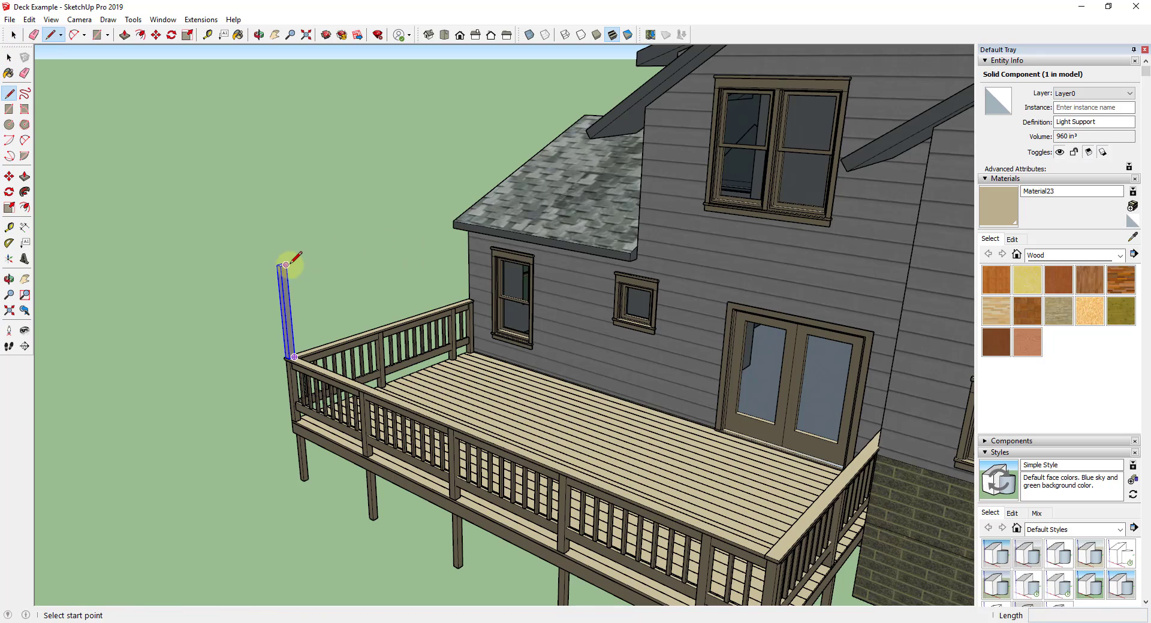
pyautogui.scroll(4, 296, 264)
pyautogui.scroll(2, 280, 265)
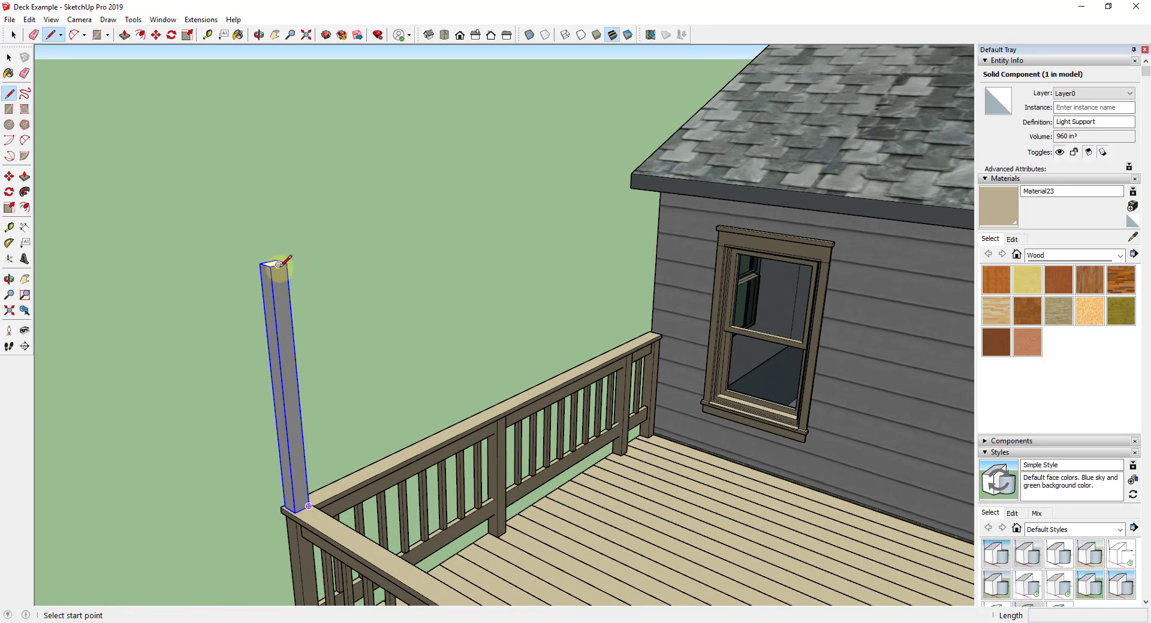
pyautogui.click(274, 258)
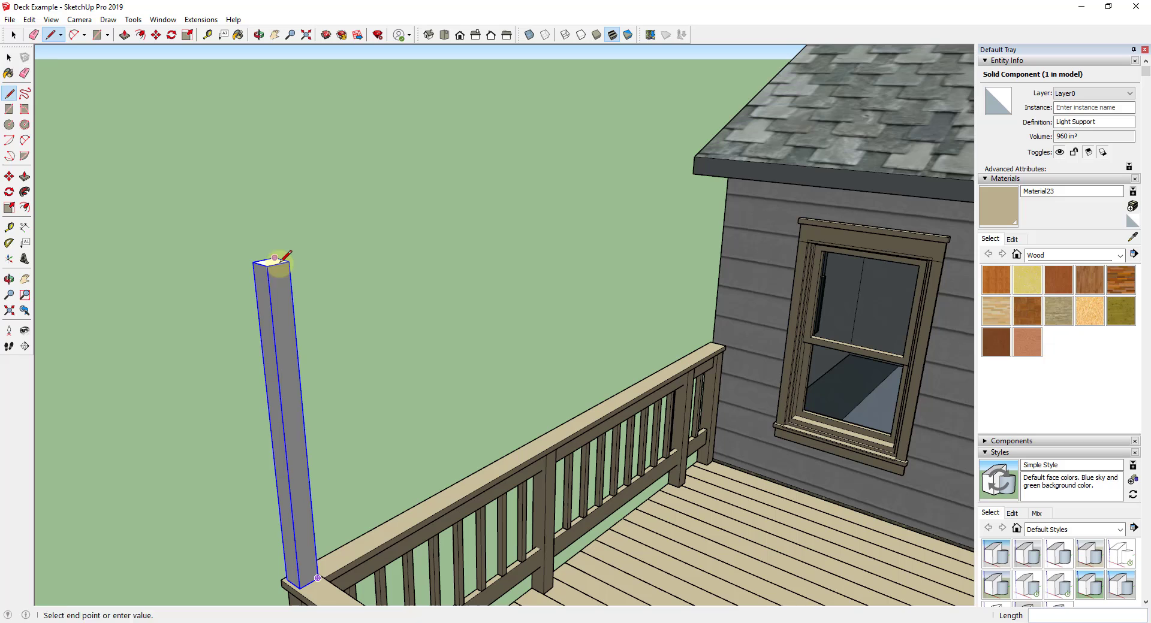
pyautogui.press('Escape')
pyautogui.click(278, 264)
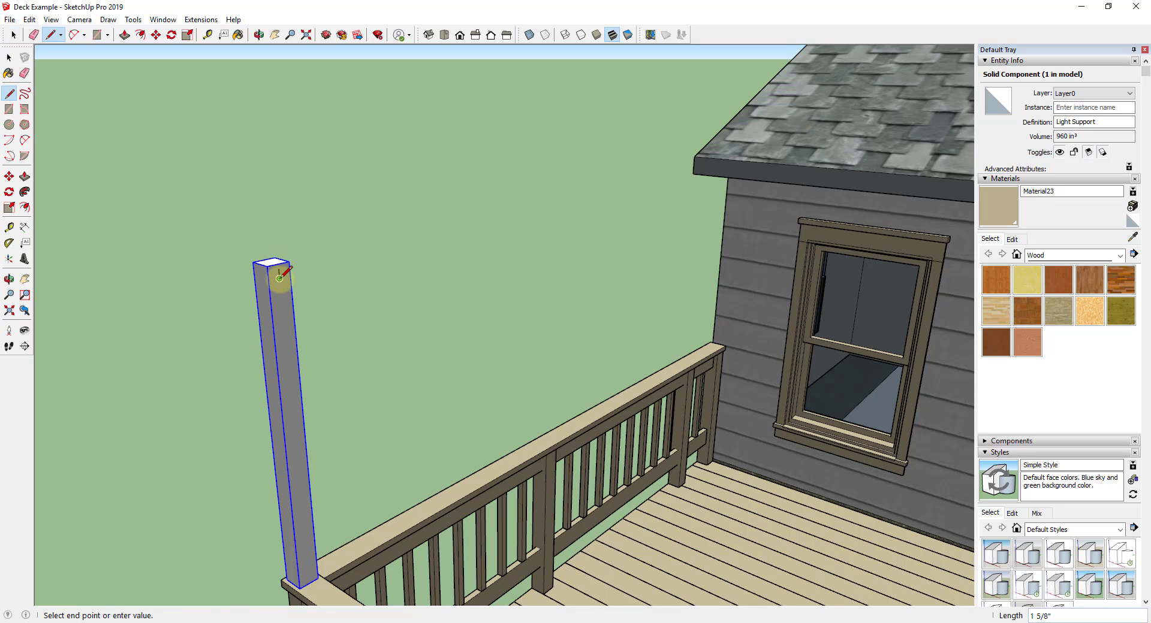
pyautogui.scroll(3, 278, 270)
pyautogui.press('space')
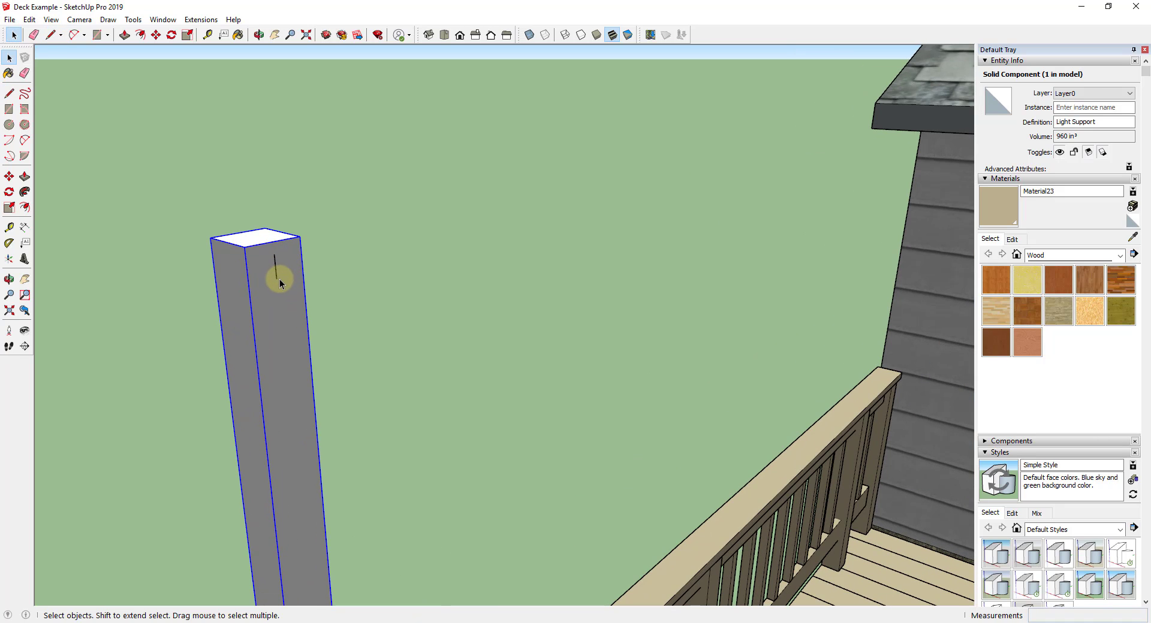
pyautogui.press('l')
pyautogui.press('a')
pyautogui.press('space')
pyautogui.press('l')
# Step: Draw a line from the post top to the house wall, then a 3' 2" vertical down the wall
pyautogui.click(279, 281)
pyautogui.scroll(-4, 275, 283)
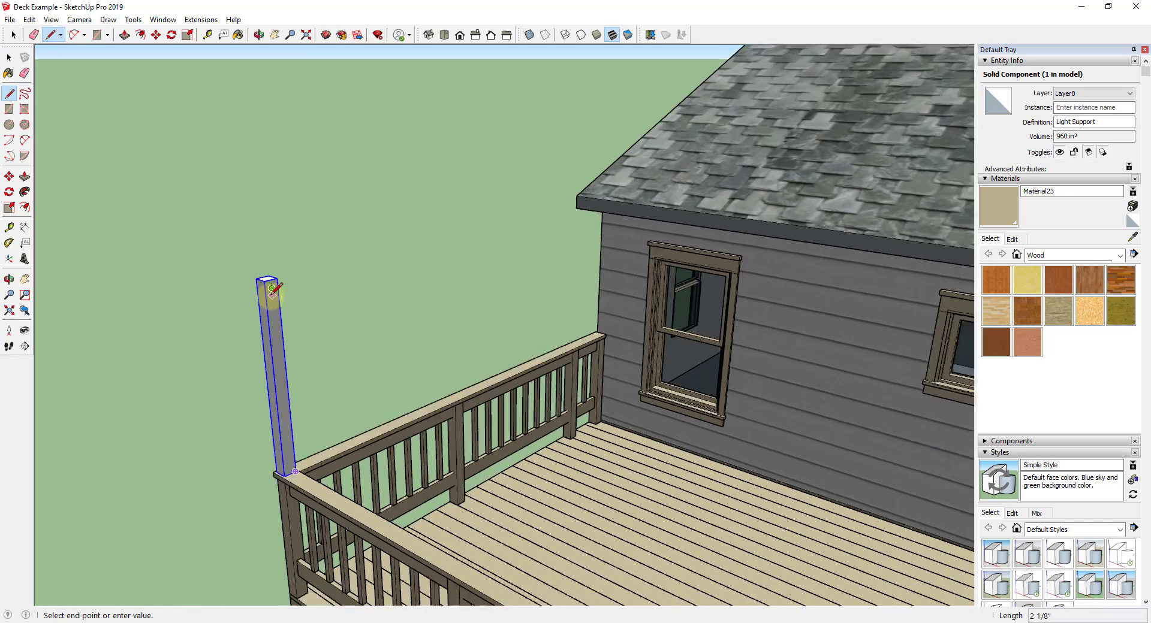
pyautogui.scroll(-3, 273, 290)
pyautogui.scroll(2, 580, 200)
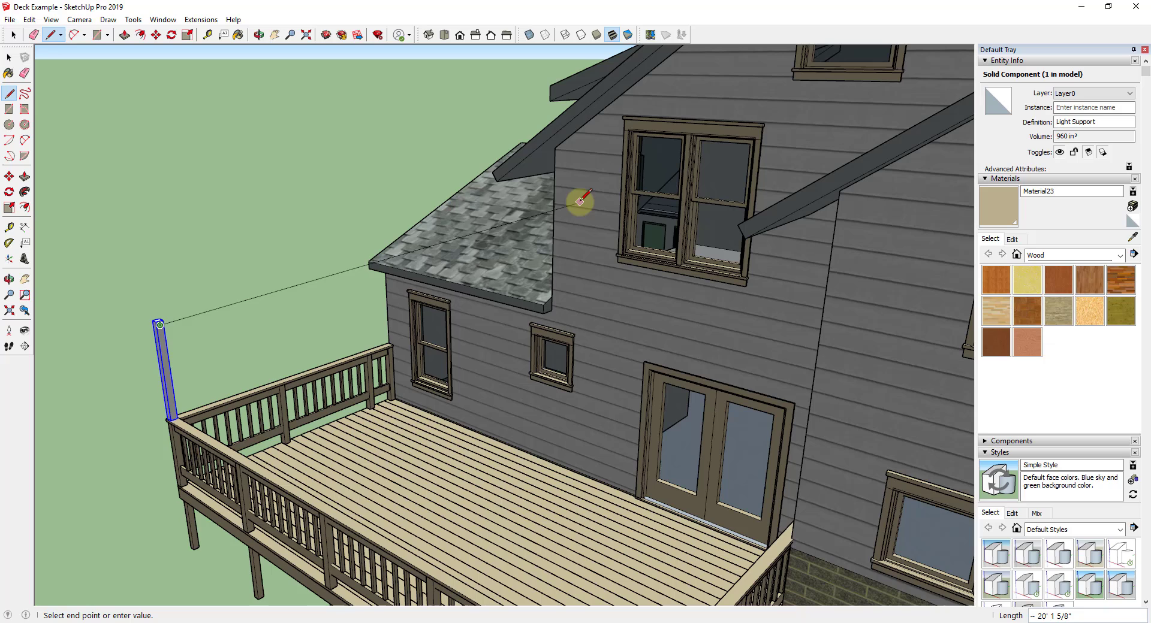
pyautogui.click(579, 201)
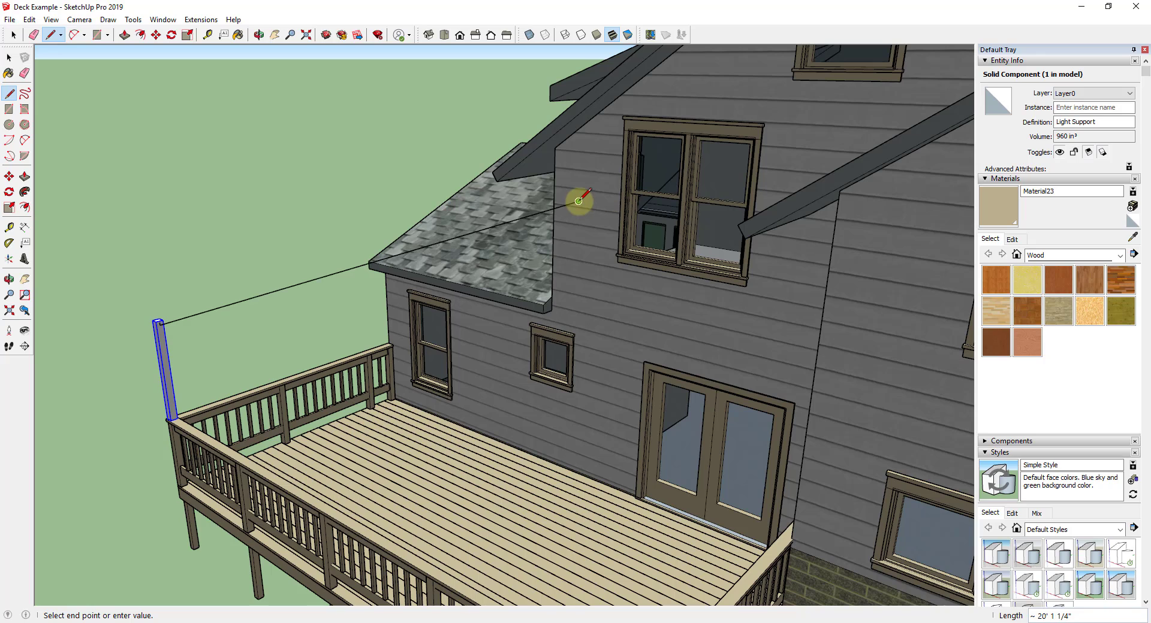
pyautogui.click(578, 268)
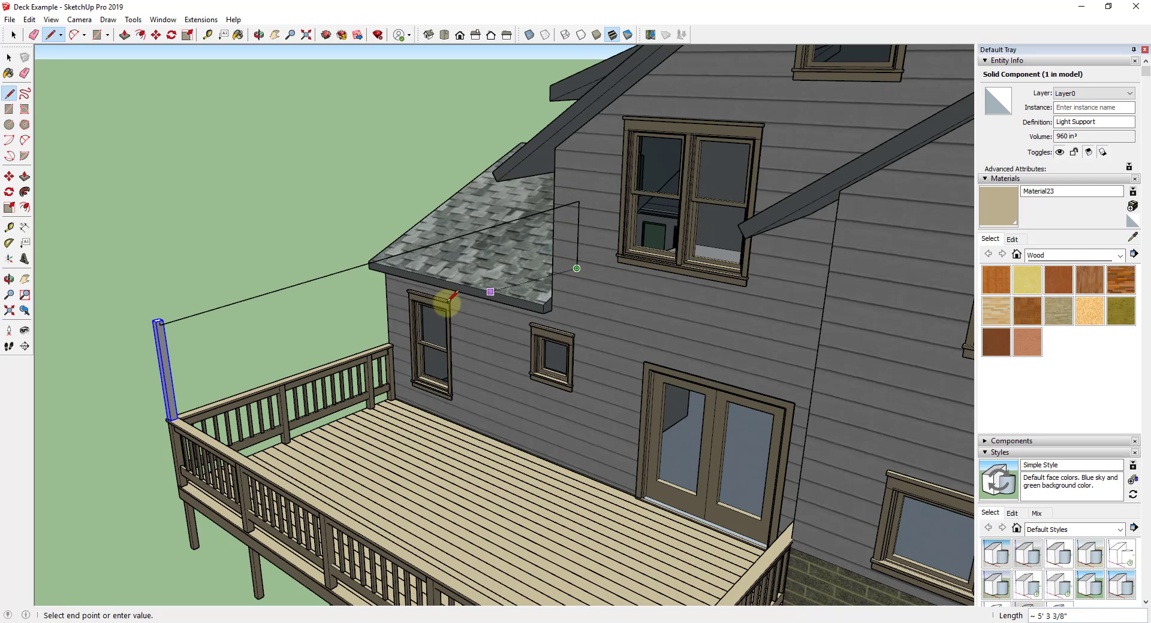
# Step: Copy the long edge 3' 2" lower with Move+Ctrl and begin a line at its post end
pyautogui.press('space')
pyautogui.click(567, 205)
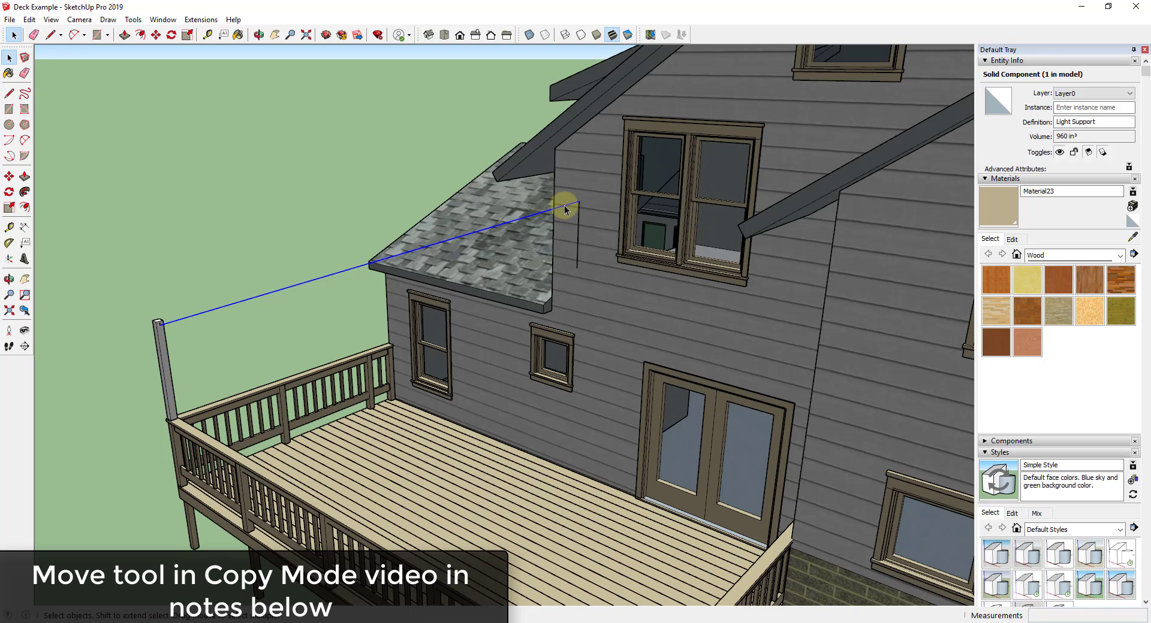
pyautogui.press('m')
pyautogui.click(577, 203)
pyautogui.press('ctrl')
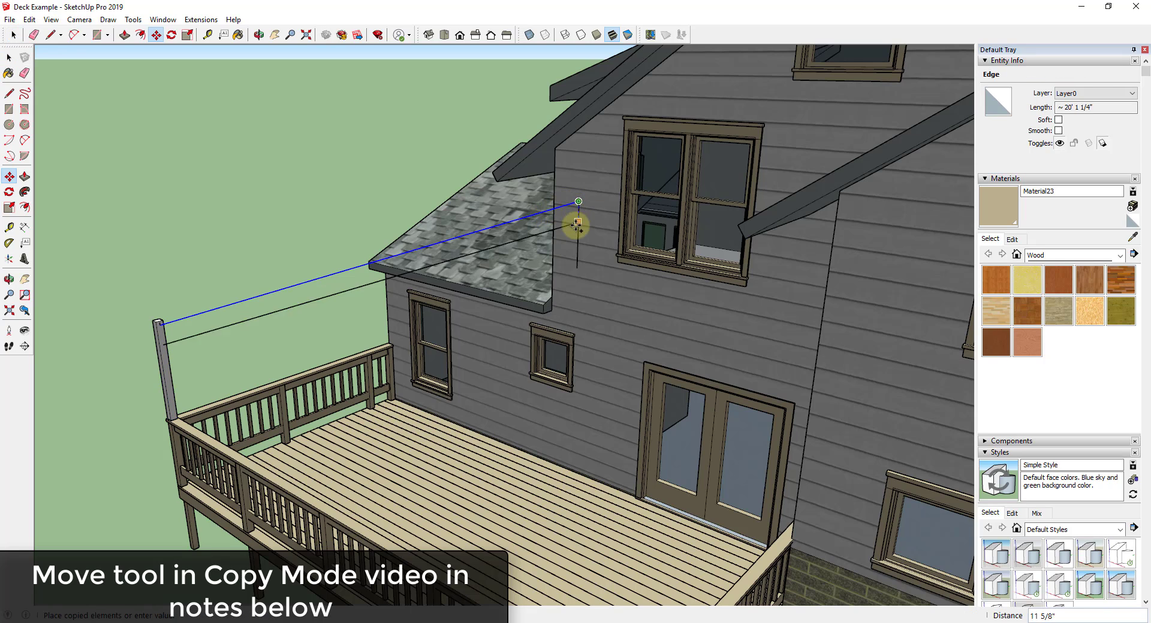
pyautogui.click(576, 269)
pyautogui.press('l')
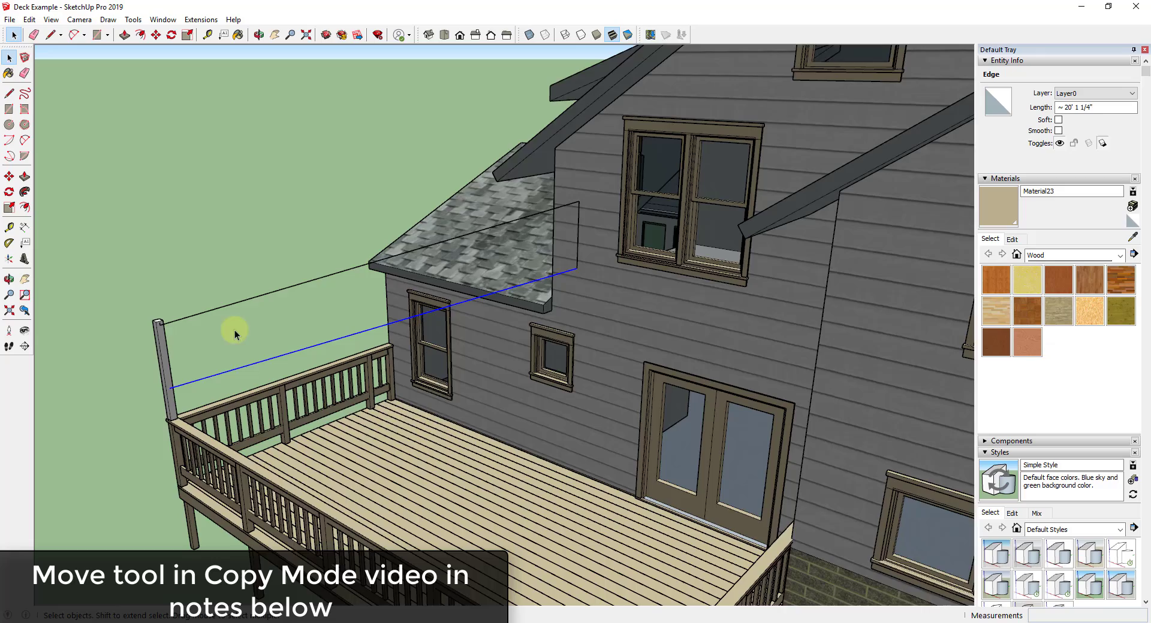
pyautogui.scroll(3, 180, 355)
pyautogui.click(163, 413)
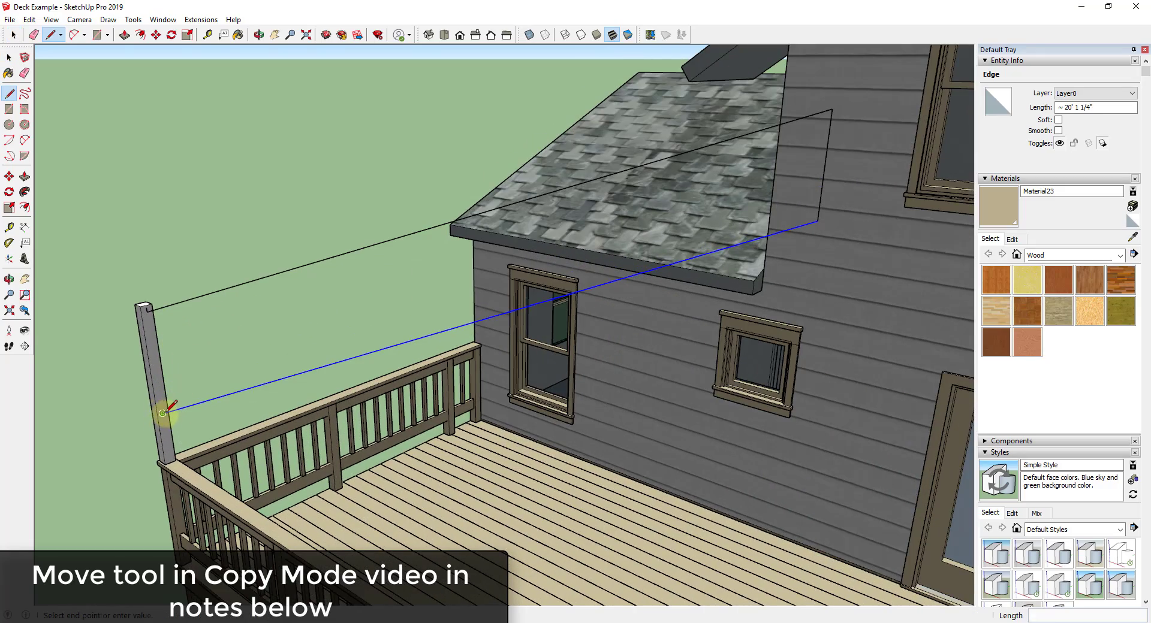
# Step: Close the outline into a guide face and draw a sagging 2-point arc from post top to wall
pyautogui.click(147, 312)
pyautogui.moveTo(147, 315); pyautogui.dragTo(450, 244, button='middle')
pyautogui.scroll(-5, 287, 276)
pyautogui.moveTo(287, 276); pyautogui.dragTo(250, 296, button='middle')
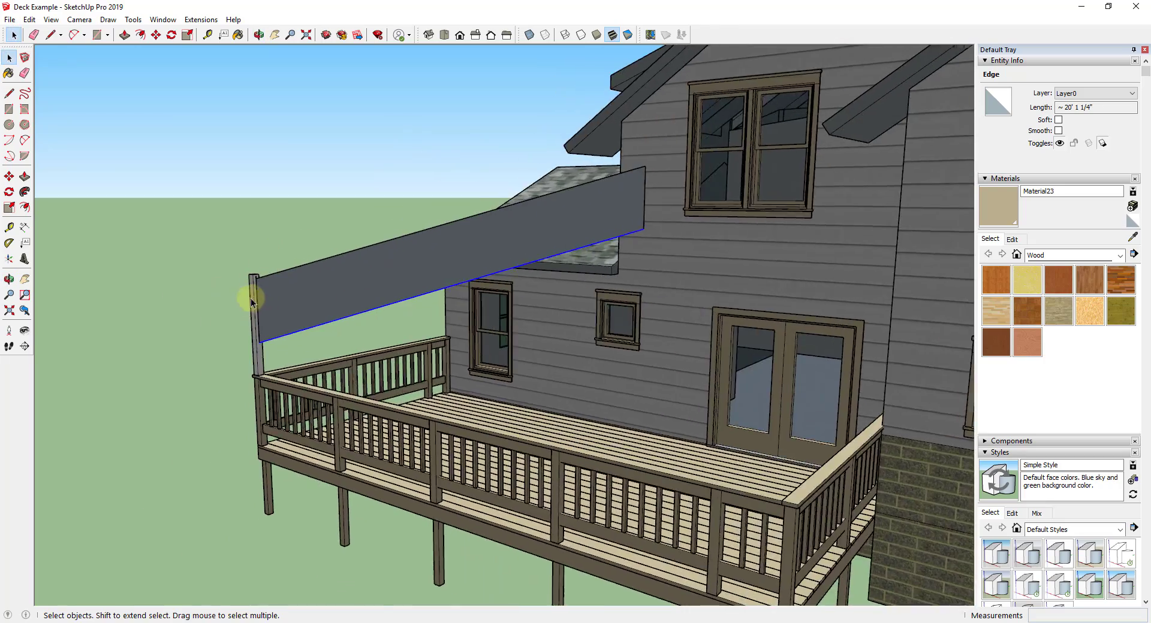
pyautogui.scroll(5, 264, 265)
pyautogui.press('a')
pyautogui.scroll(-3, 257, 271)
pyautogui.scroll(2, 257, 268)
pyautogui.click(257, 271)
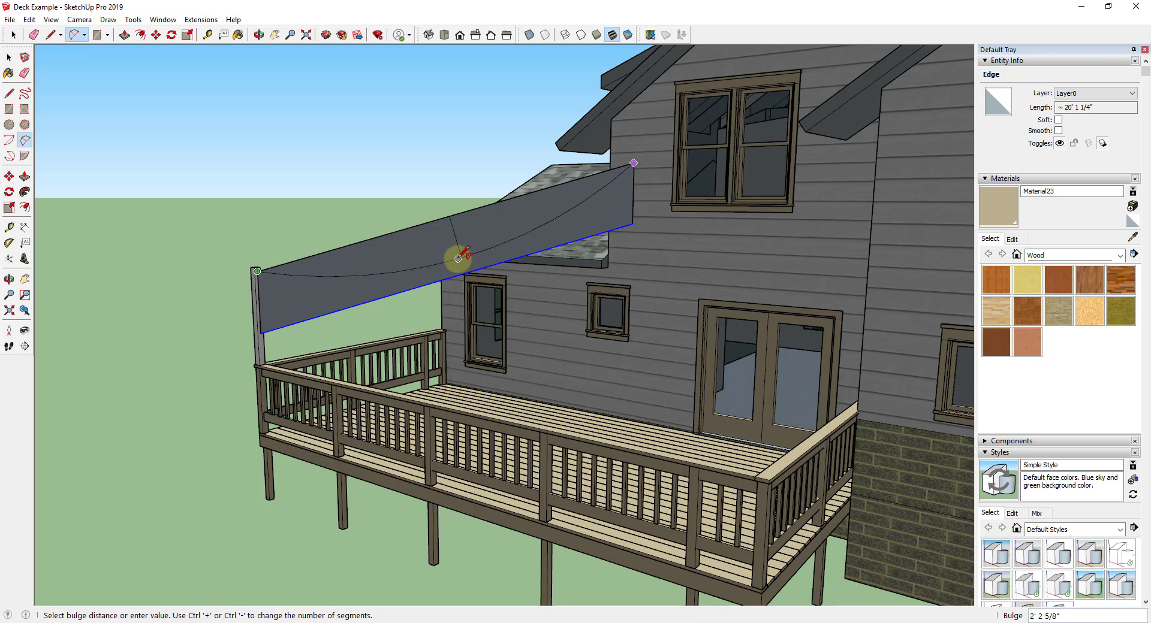
pyautogui.click(458, 258)
# Step: Erase the guide face's edges and leftover lines, undoing an accidental wire deletion
pyautogui.moveTo(425, 244); pyautogui.dragTo(244, 262, button='middle')
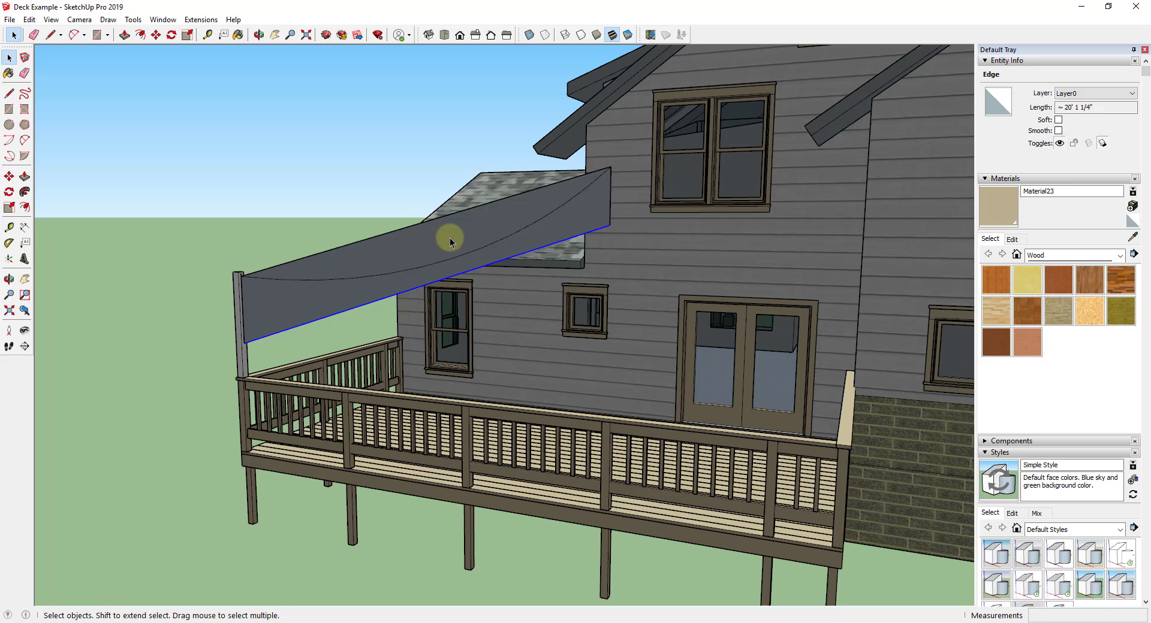
pyautogui.press('e')
pyautogui.click(334, 249)
pyautogui.click(294, 326)
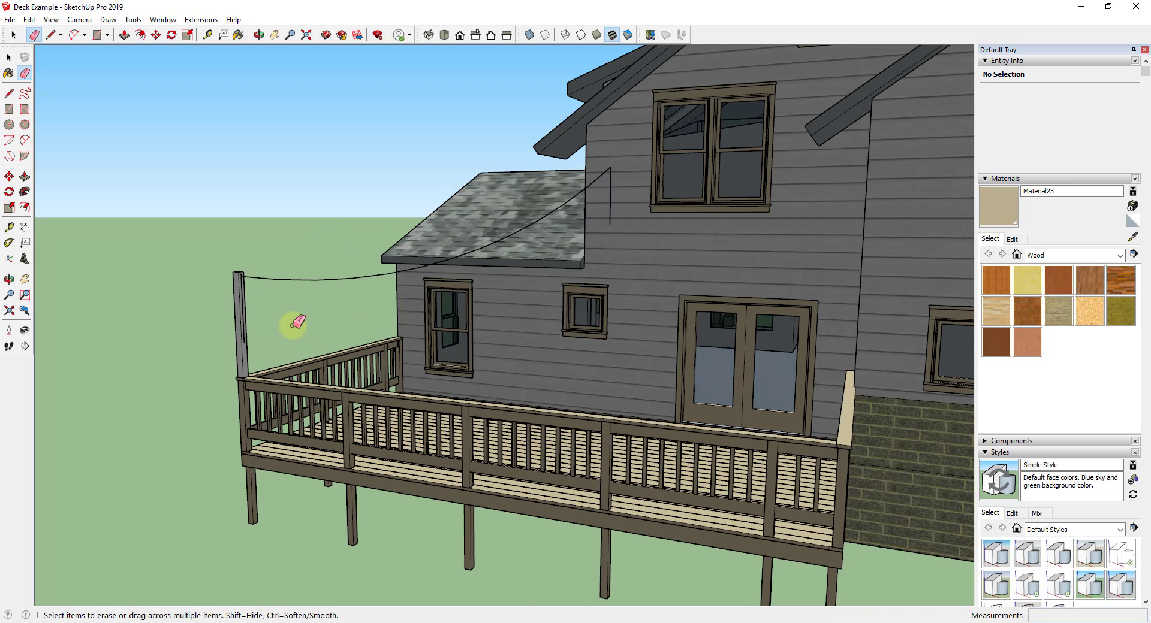
pyautogui.scroll(5, 260, 284)
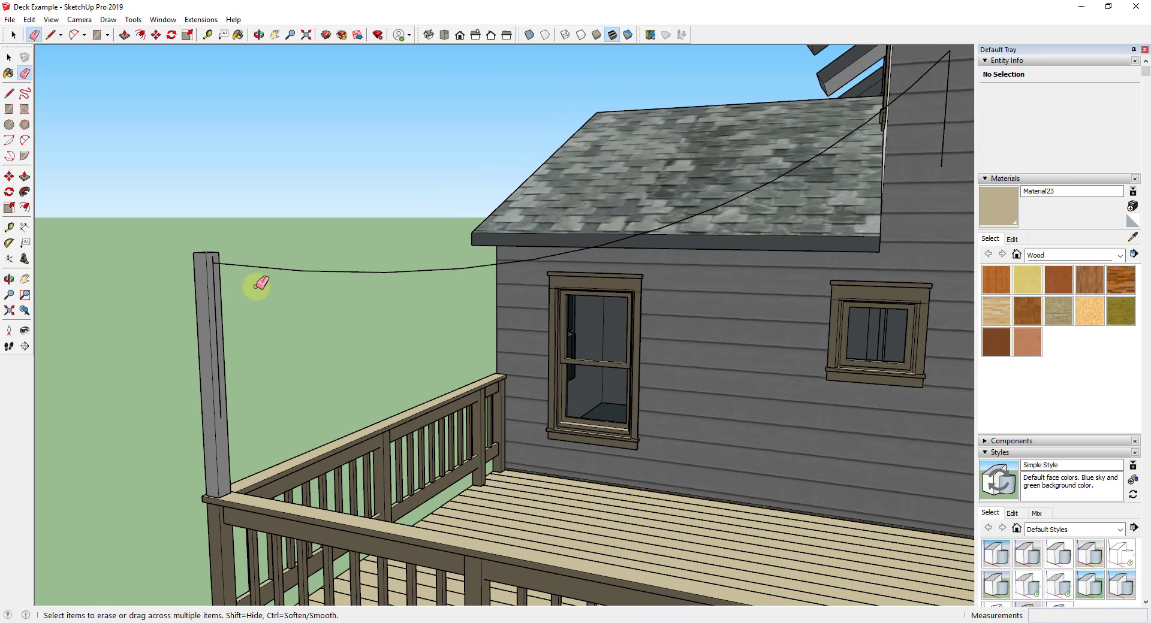
pyautogui.click(215, 279)
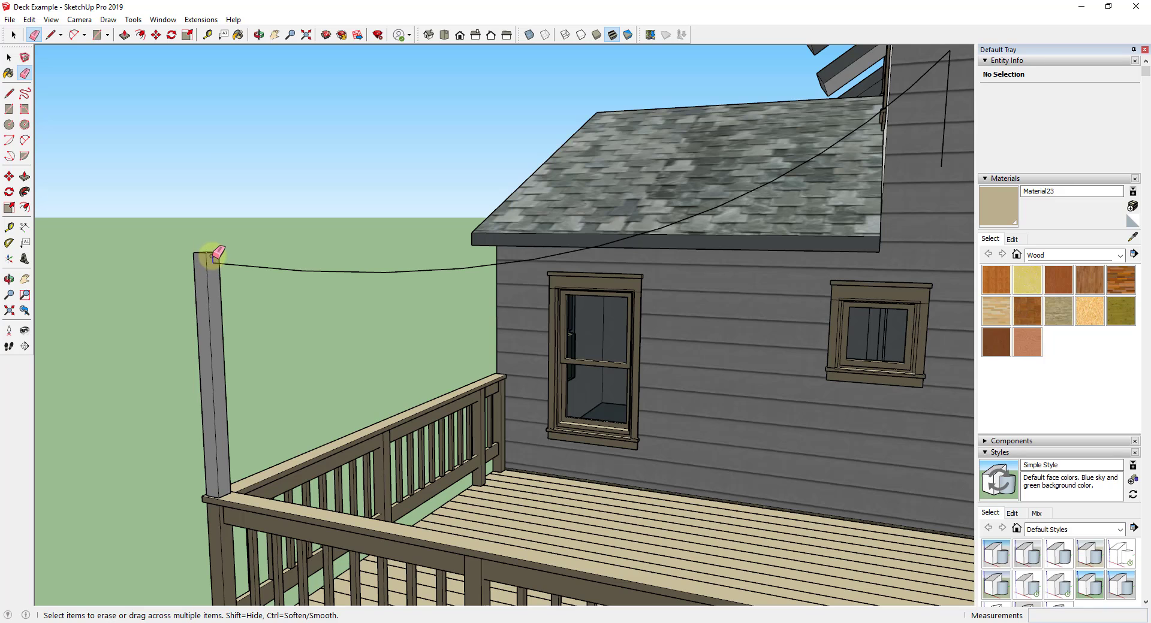
pyautogui.moveTo(380, 278); pyautogui.dragTo(719, 186, button='middle')
pyautogui.moveTo(719, 185); pyautogui.dragTo(670, 179)
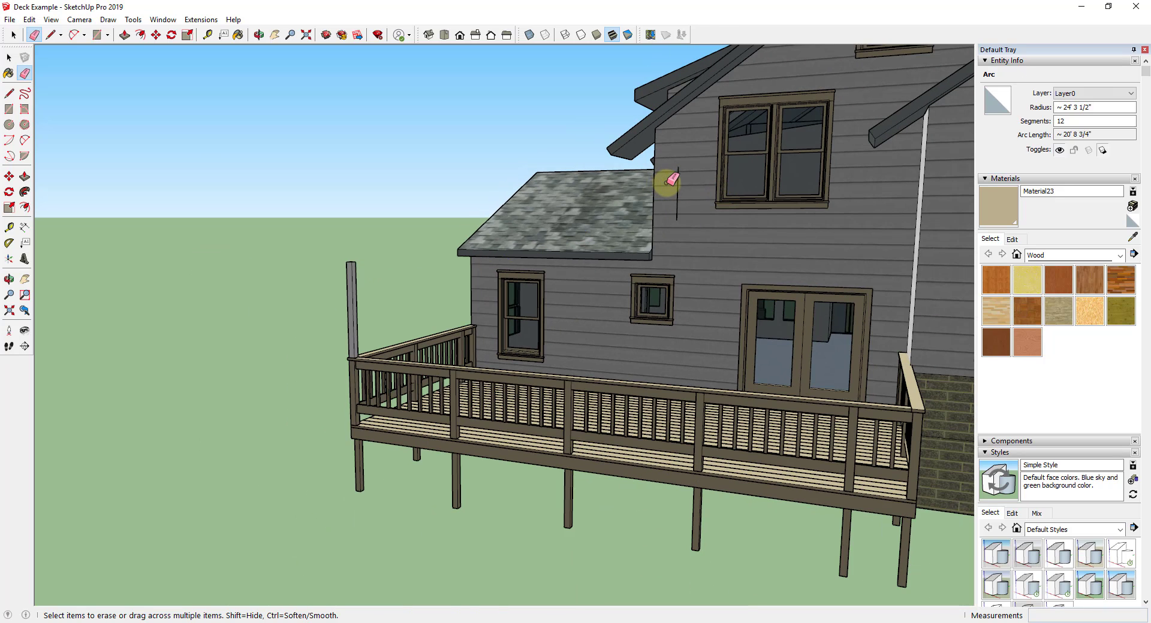
pyautogui.hotkey('ctrl', 'z')
pyautogui.press('space')
pyautogui.click(660, 185)
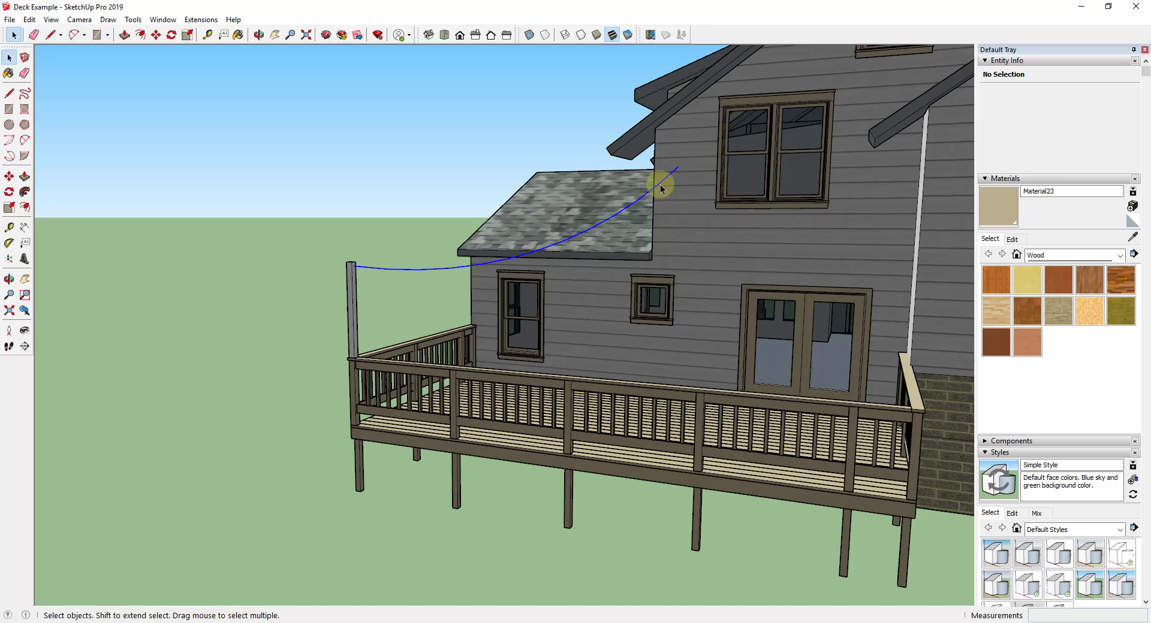
# Step: Download the VINTAGE LAMP 2 model from 3D Warehouse and load it into the deck model
pyautogui.moveTo(609, 282); pyautogui.dragTo(647, 260, button='middle')
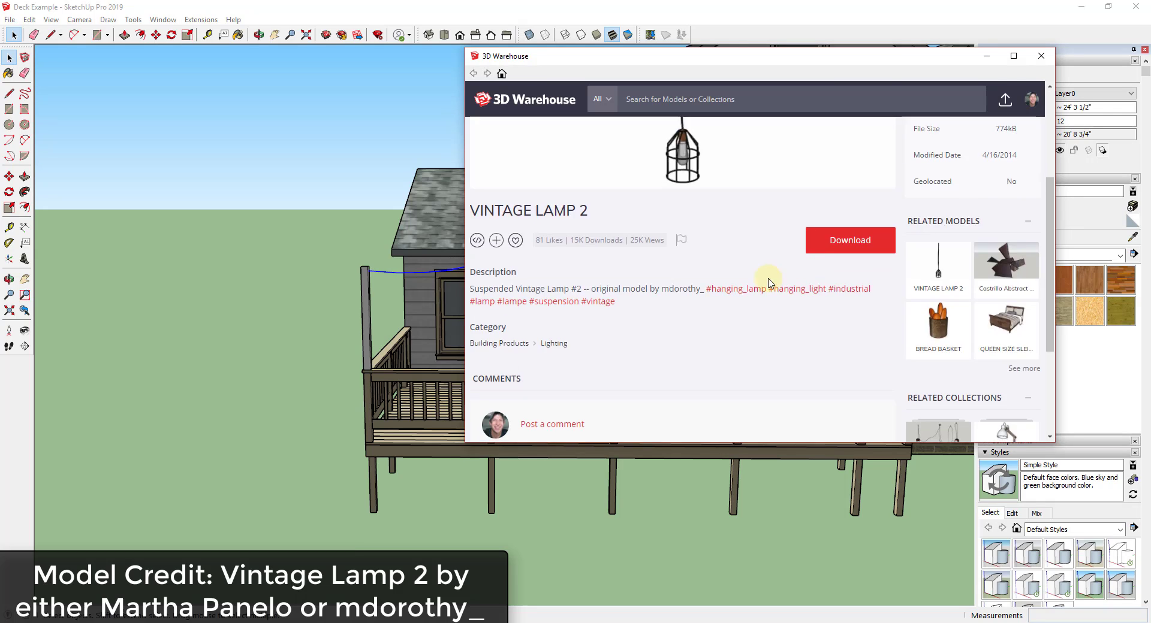
pyautogui.scroll(3, 770, 303)
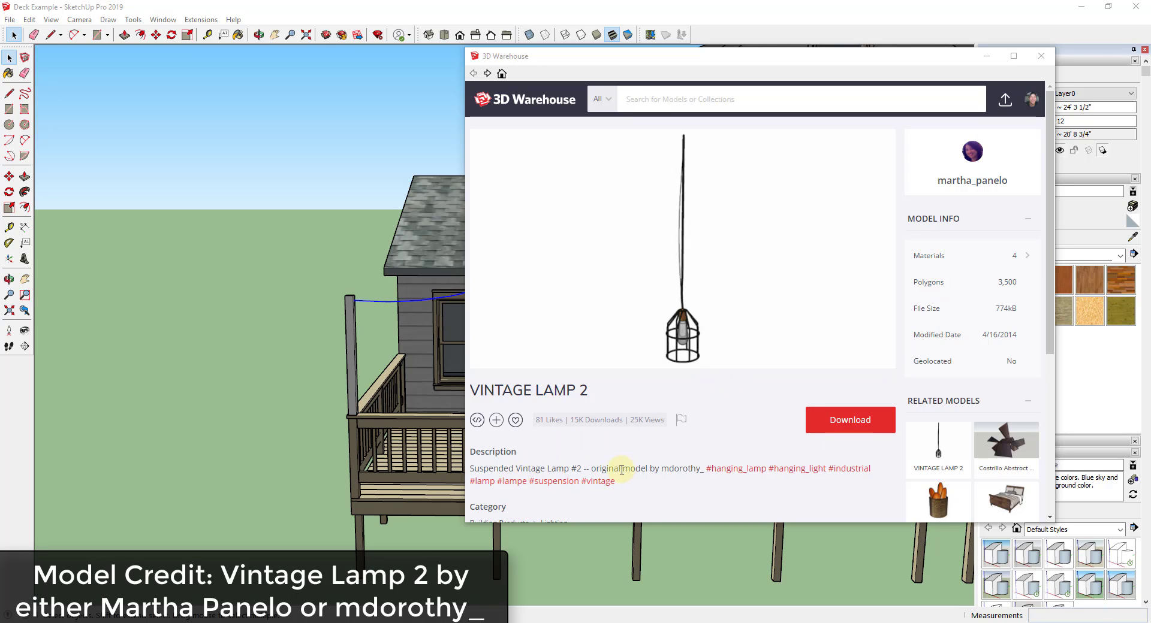
pyautogui.moveTo(611, 469); pyautogui.dragTo(682, 468)
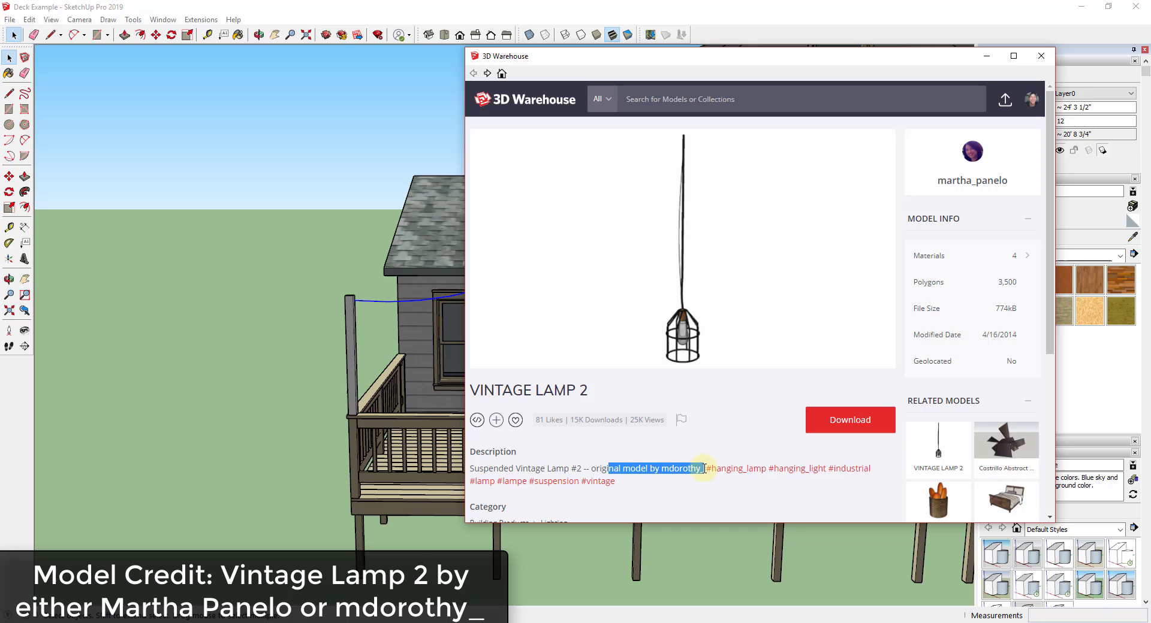
pyautogui.click(697, 469)
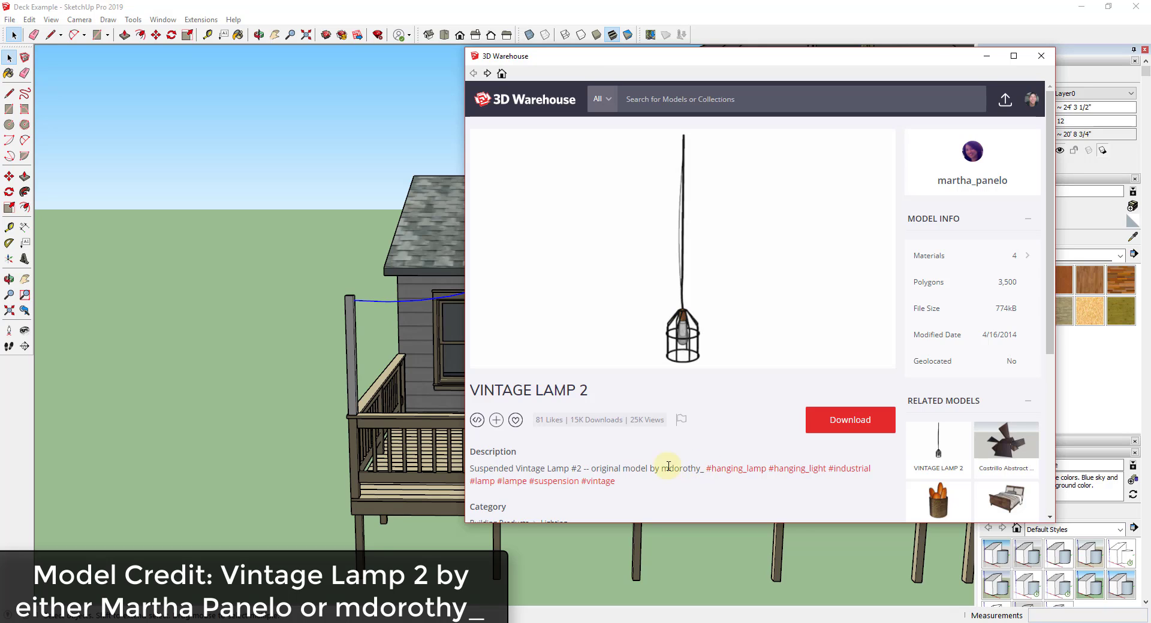
pyautogui.moveTo(586, 323)
pyautogui.moveTo(679, 283)
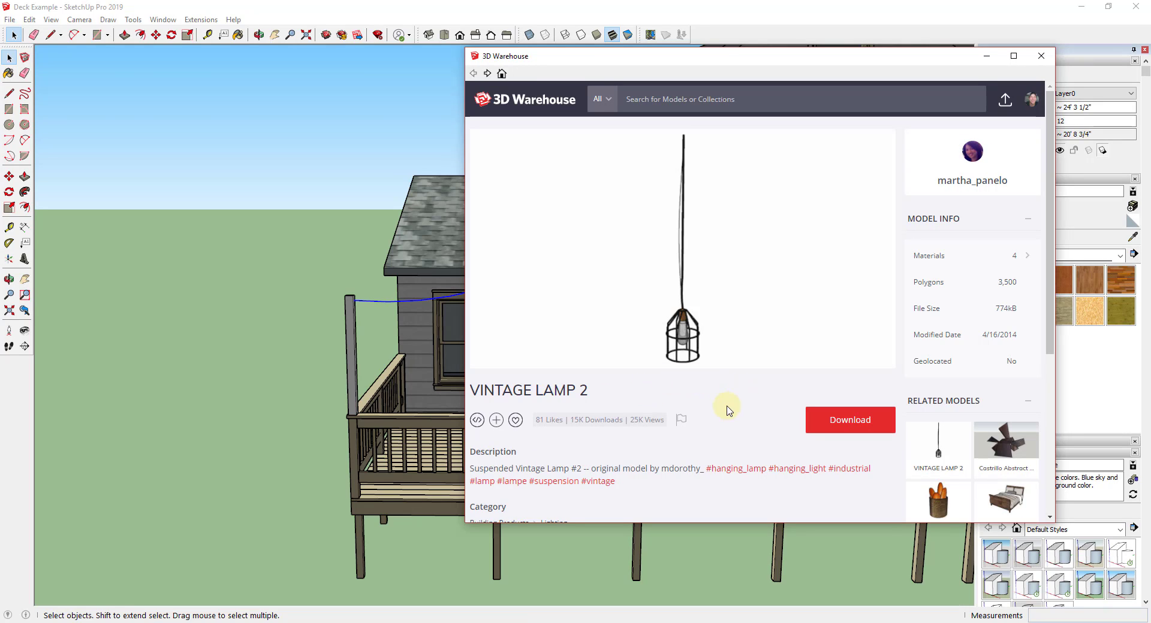
pyautogui.click(843, 423)
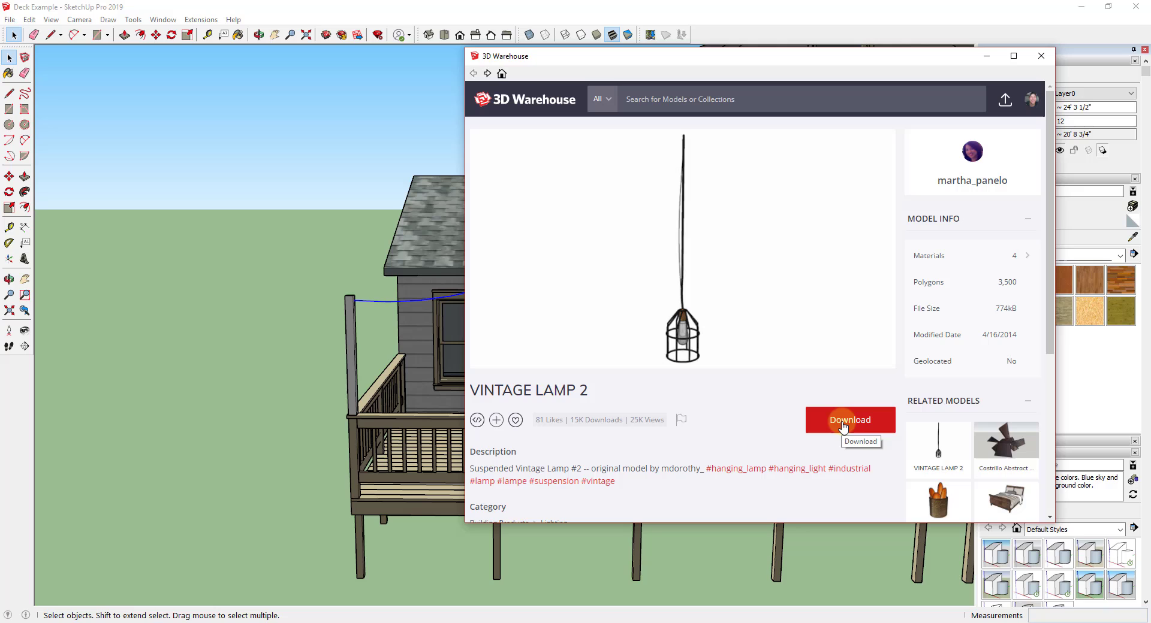
pyautogui.click(725, 317)
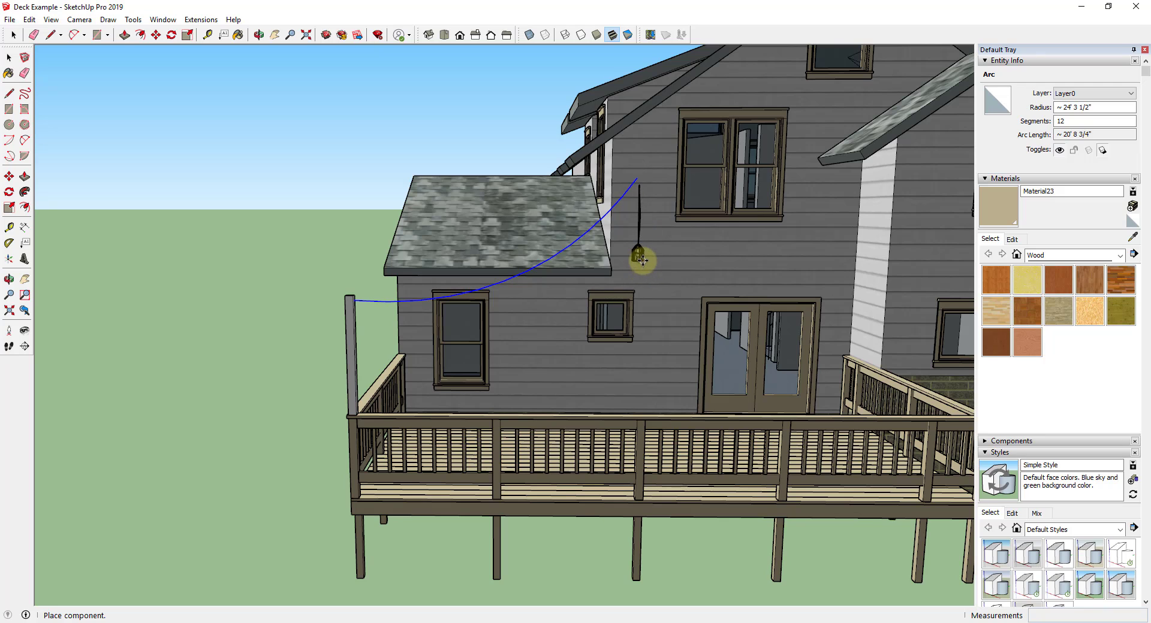
# Step: Place the lamp against the house wall
pyautogui.click(640, 257)
pyautogui.press('m')
pyautogui.scroll(5, 643, 246)
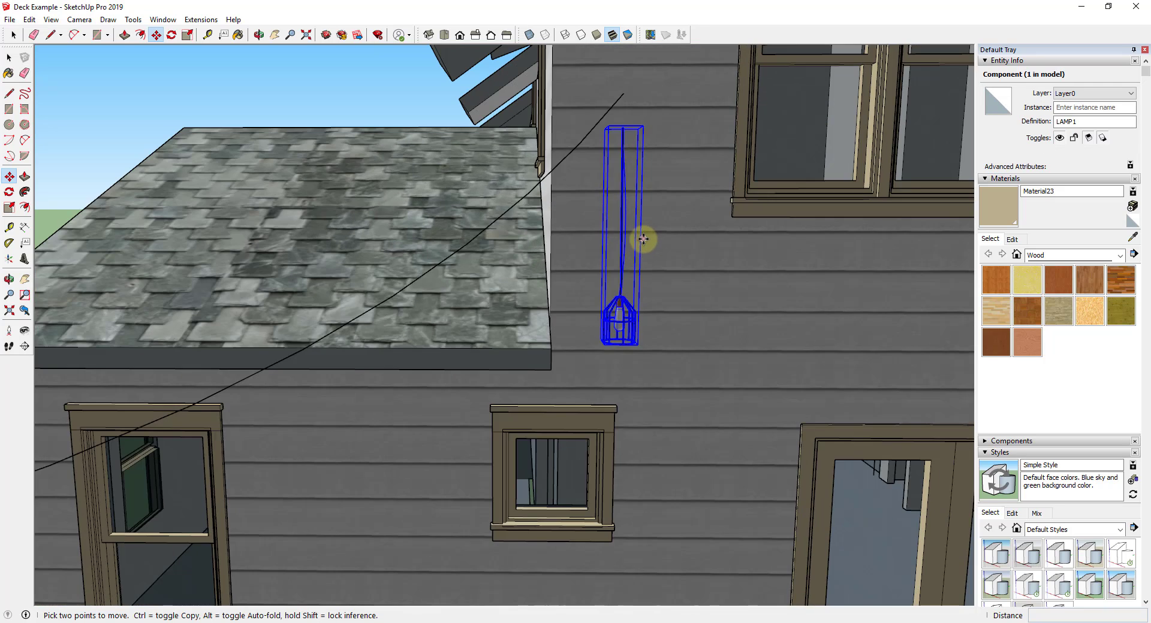
pyautogui.scroll(-4, 644, 239)
pyautogui.press('space')
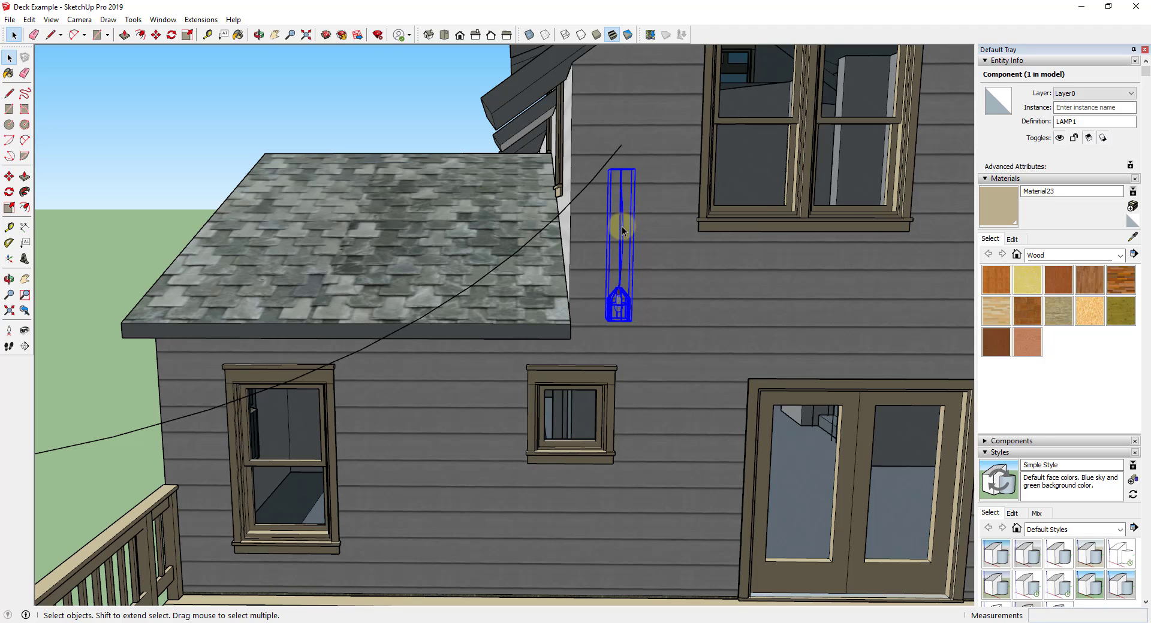
# Step: Open the lamp component and its inner group, select the long hanging rod, and pick Scale
pyautogui.doubleClick(622, 230)
pyautogui.scroll(5, 630, 246)
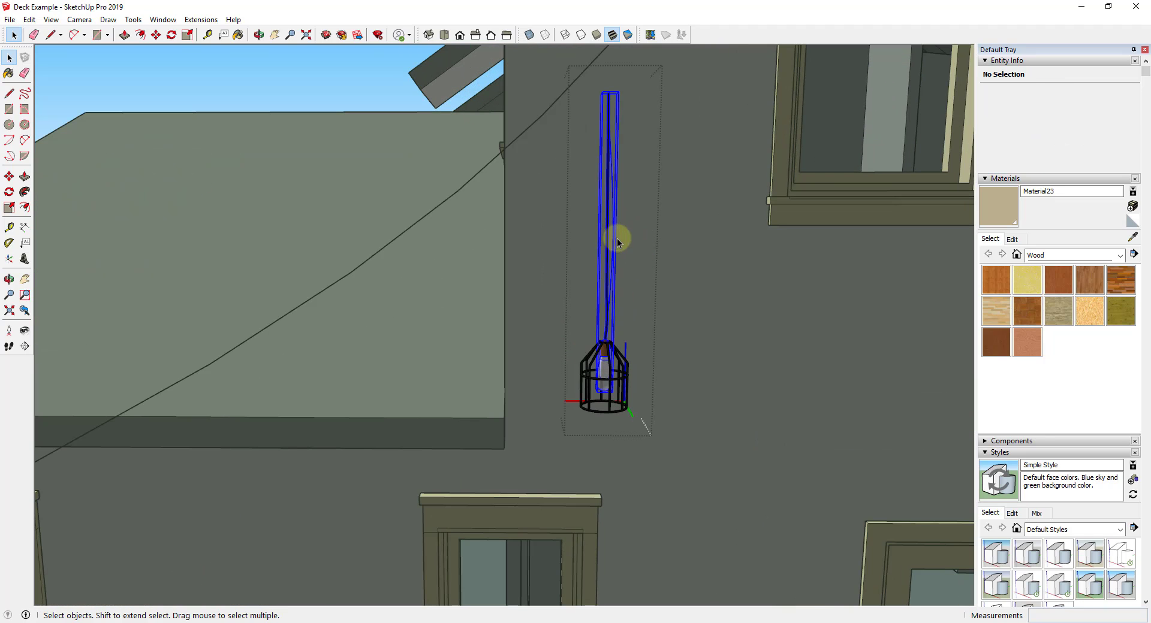
pyautogui.click(617, 239)
pyautogui.scroll(-3, 629, 249)
pyautogui.scroll(5, 611, 216)
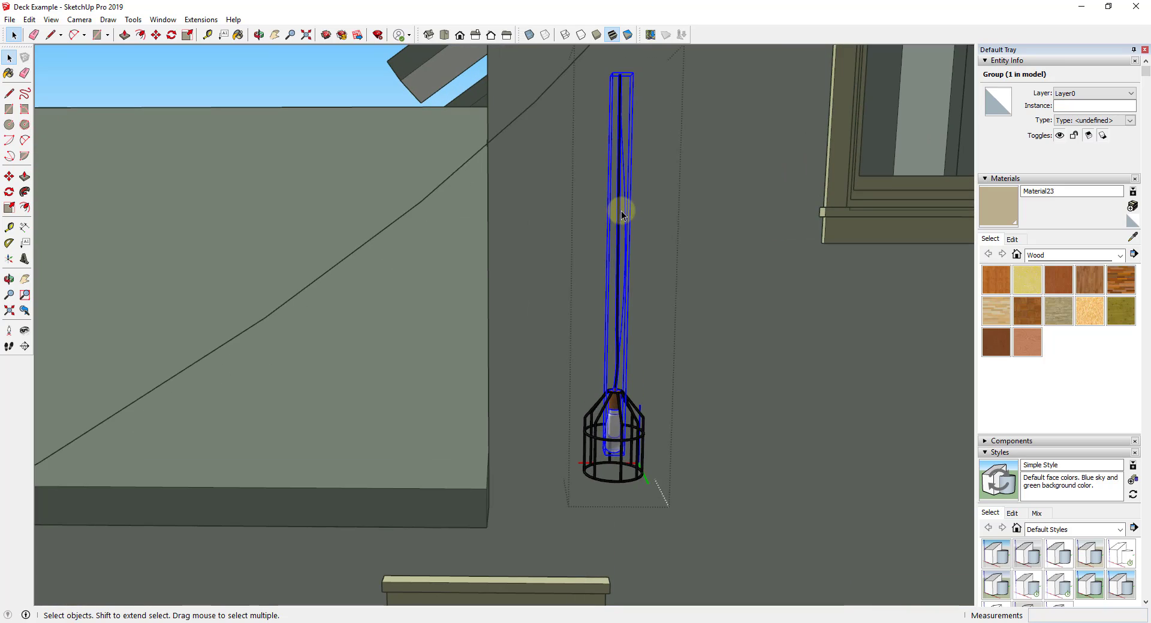
pyautogui.doubleClick(621, 213)
pyautogui.click(620, 228)
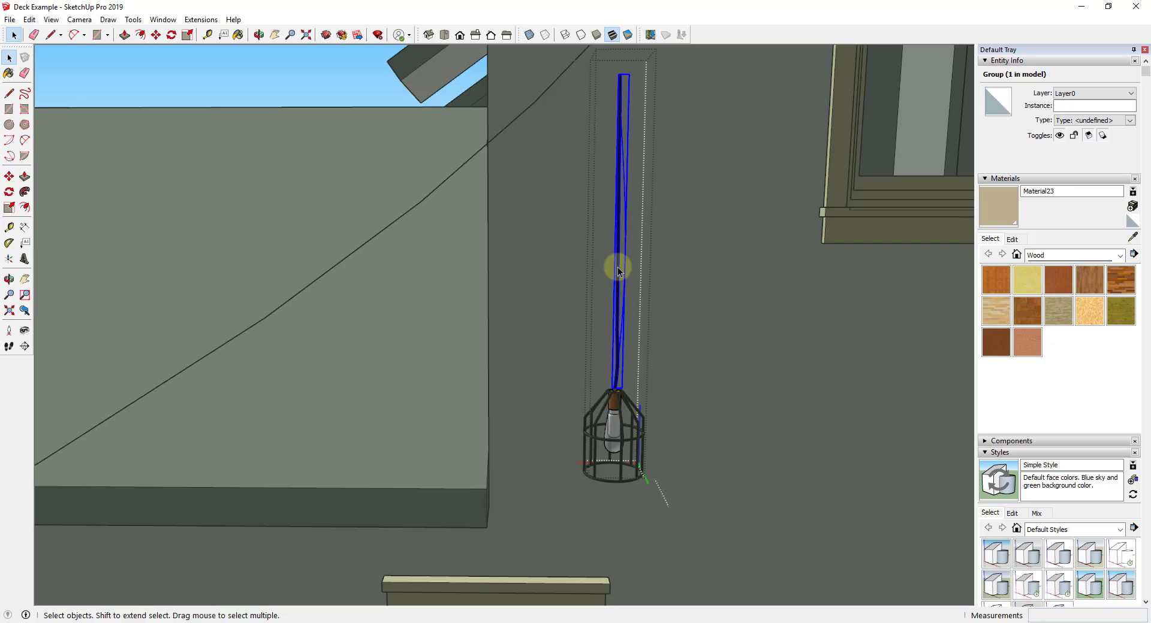
pyautogui.scroll(5, 619, 271)
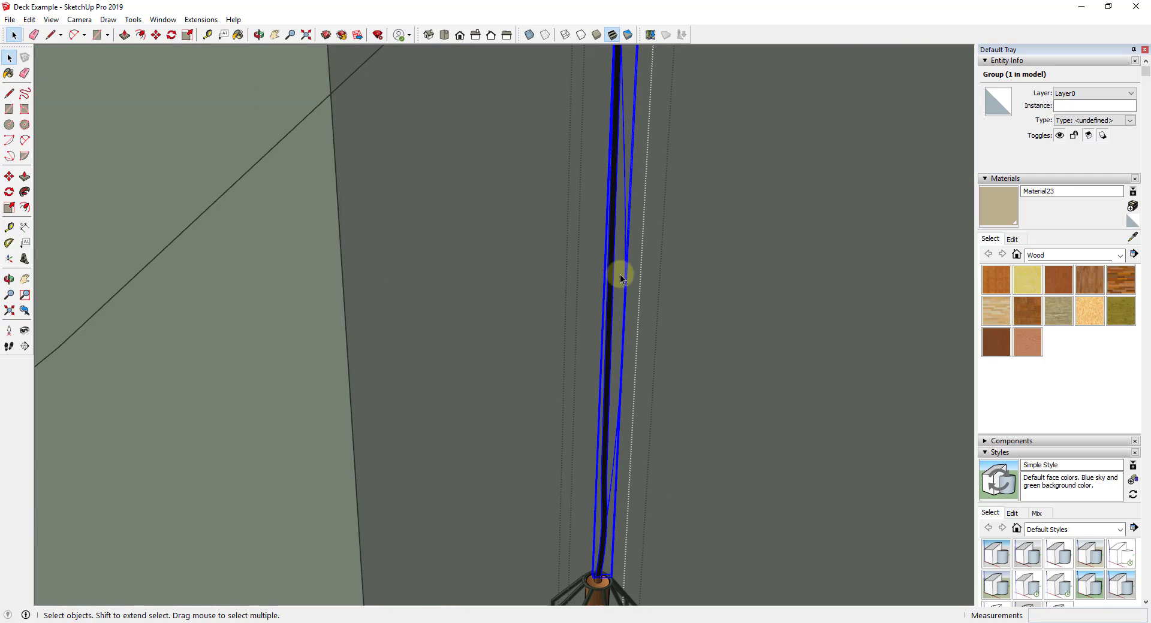
pyautogui.scroll(-5, 599, 185)
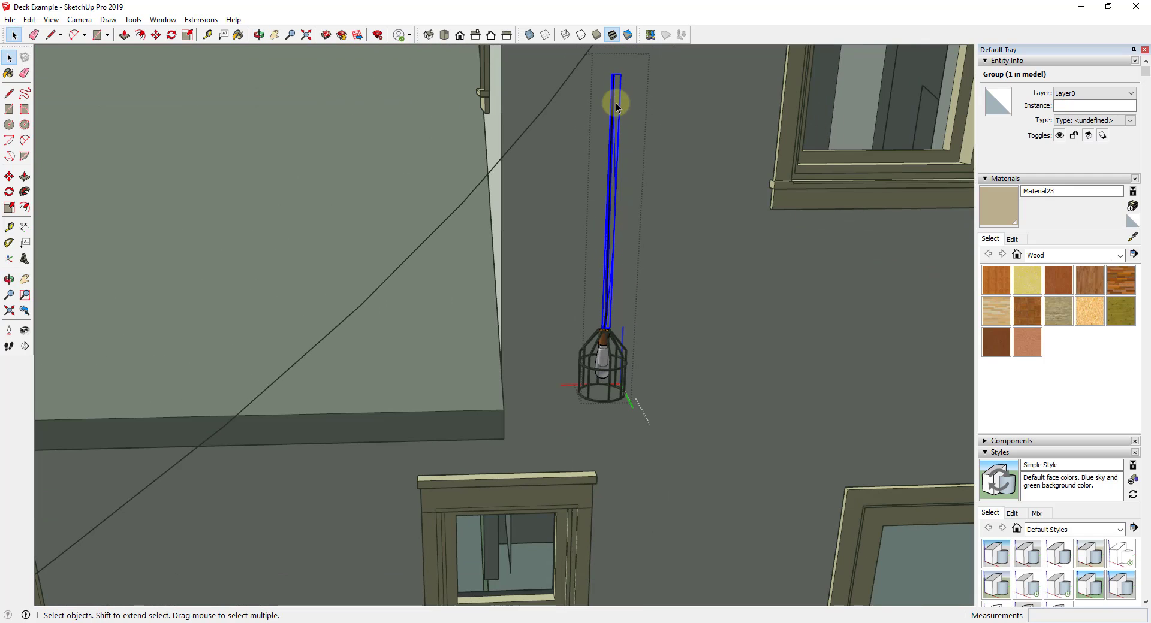
pyautogui.scroll(2, 617, 186)
pyautogui.scroll(-4, 616, 210)
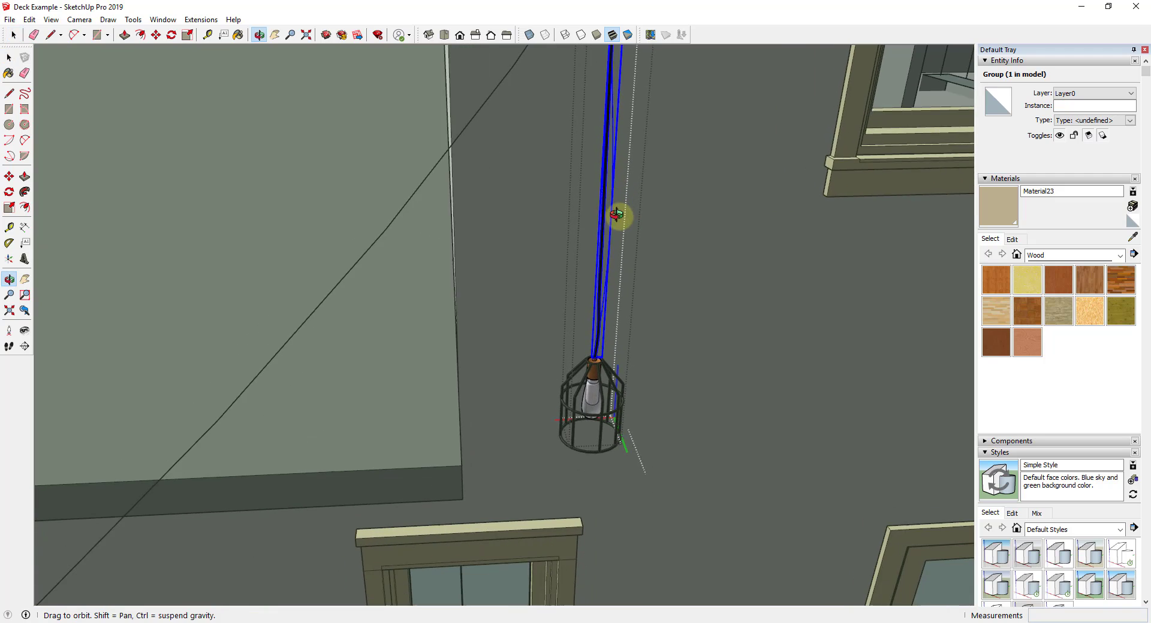
pyautogui.scroll(2, 623, 190)
pyautogui.press('s')
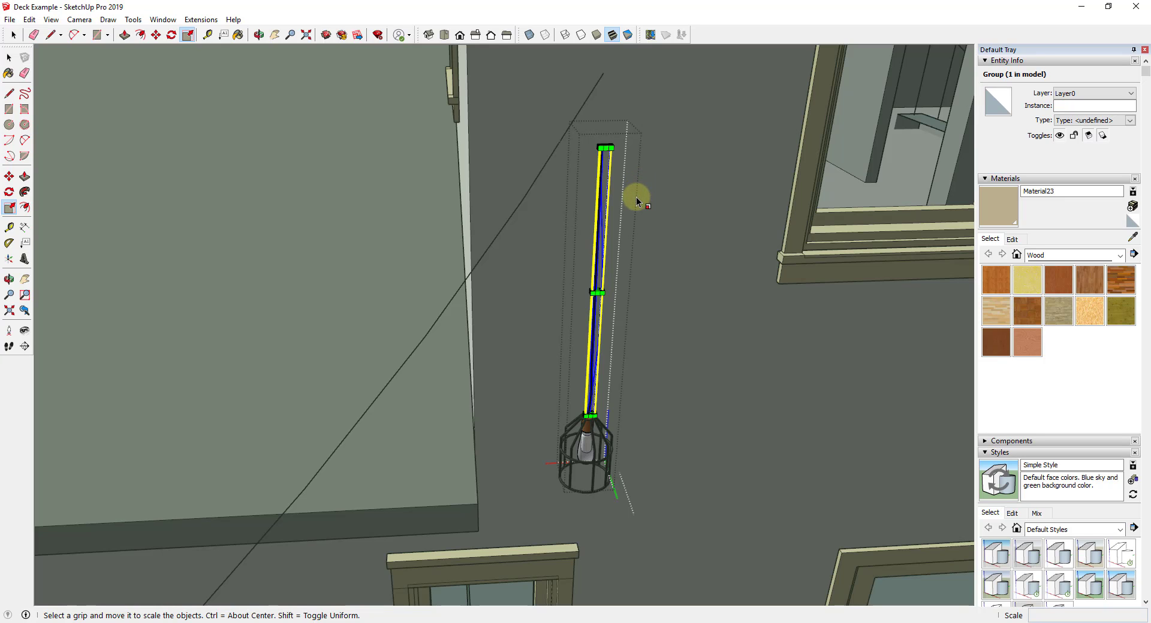
# Step: Scale the lamp's hanging rod down from its top grip to 0.2 of its height
pyautogui.press('space')
pyautogui.moveTo(570, 218); pyautogui.dragTo(606, 188, button='middle')
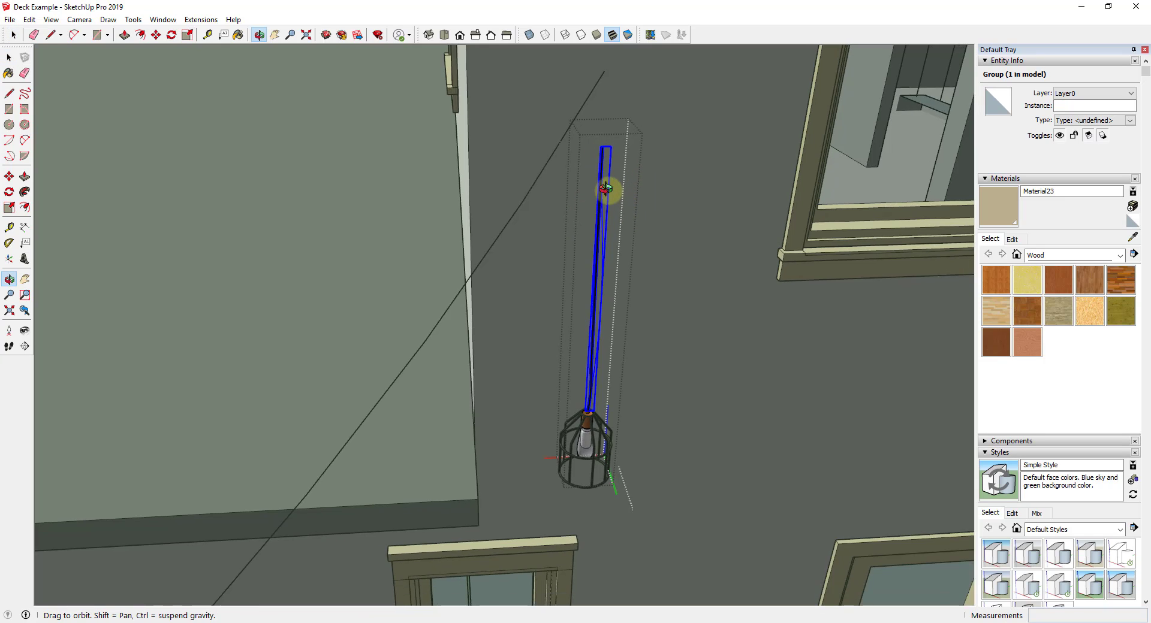
pyautogui.scroll(6, 606, 118)
pyautogui.press('s')
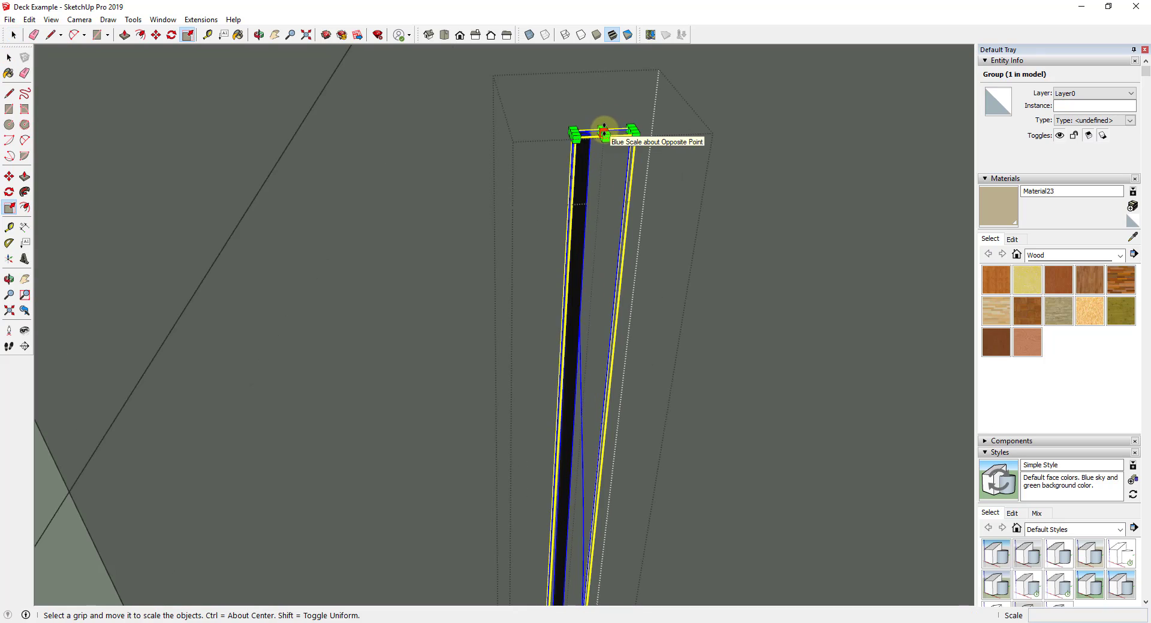
pyautogui.click(604, 131)
pyautogui.scroll(-6, 602, 144)
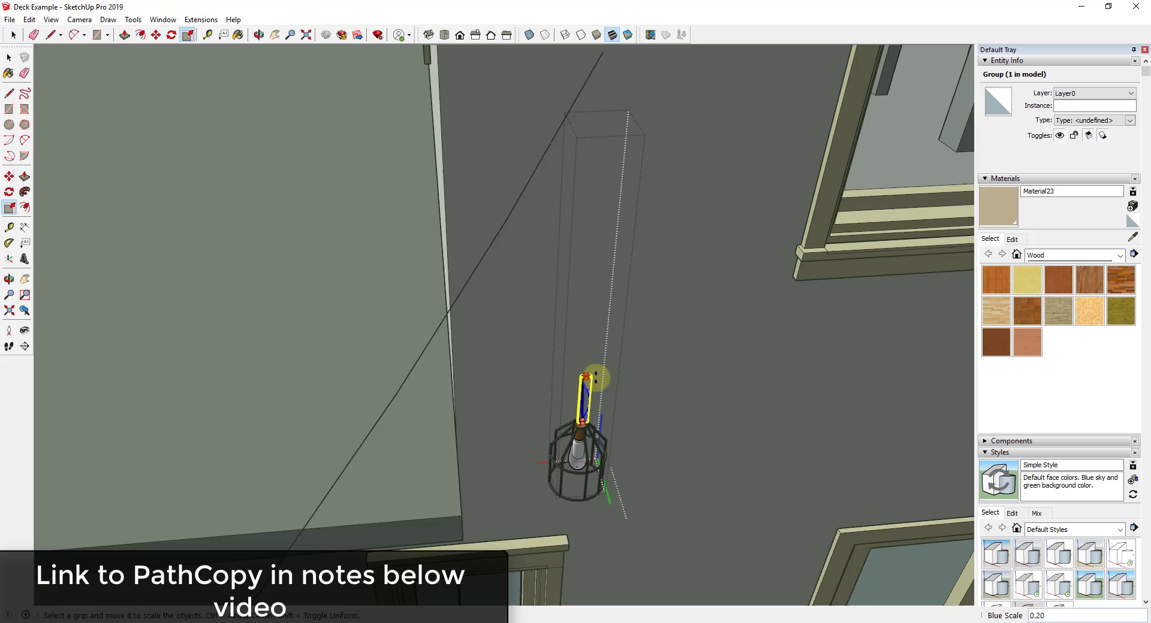
pyautogui.click(595, 378)
pyautogui.moveTo(596, 384); pyautogui.dragTo(555, 268, button='middle')
pyautogui.scroll(5, 620, 429)
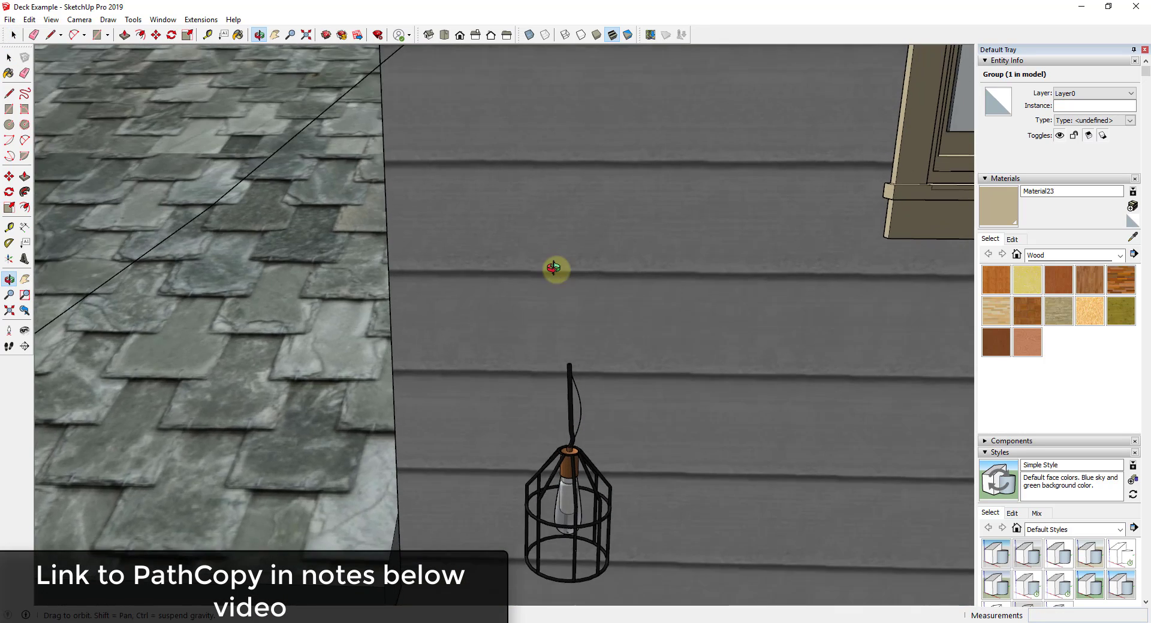
pyautogui.scroll(-8, 557, 271)
pyautogui.press('space')
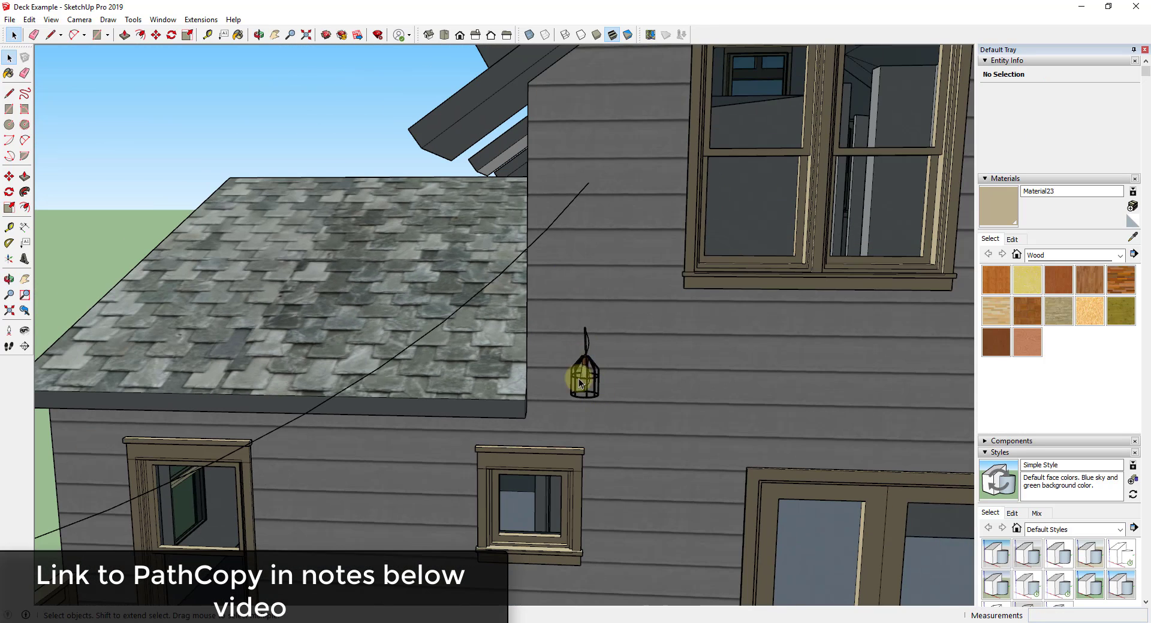
# Step: Select the post-to-house arc wire and launch Extensions > PathCopy on it
pyautogui.click(584, 375)
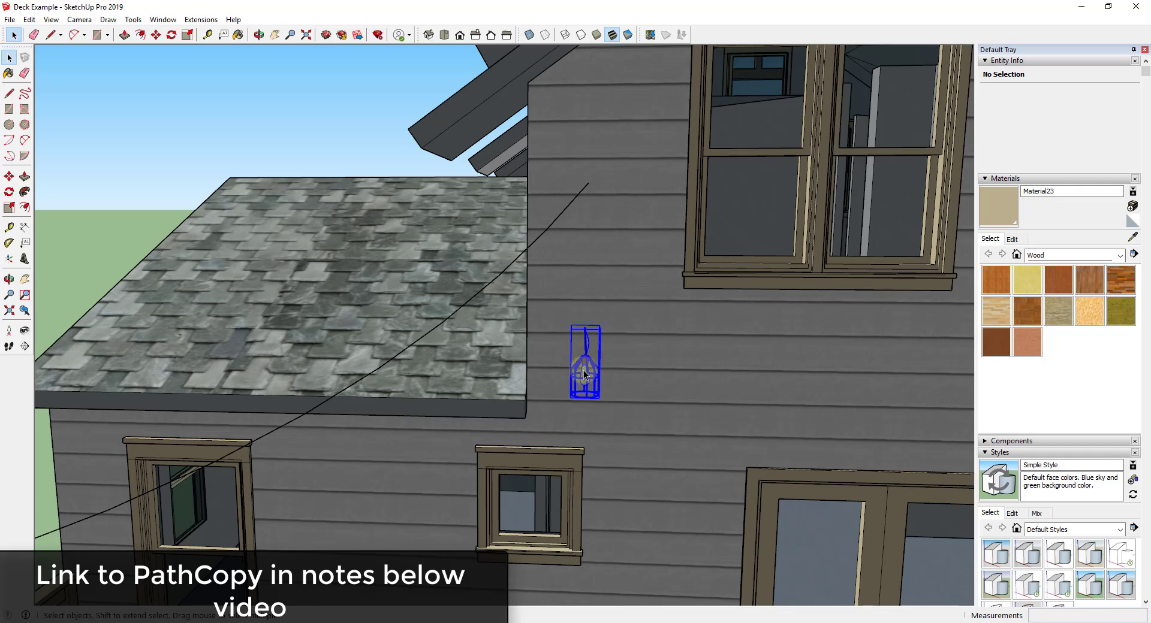
pyautogui.scroll(-5, 659, 360)
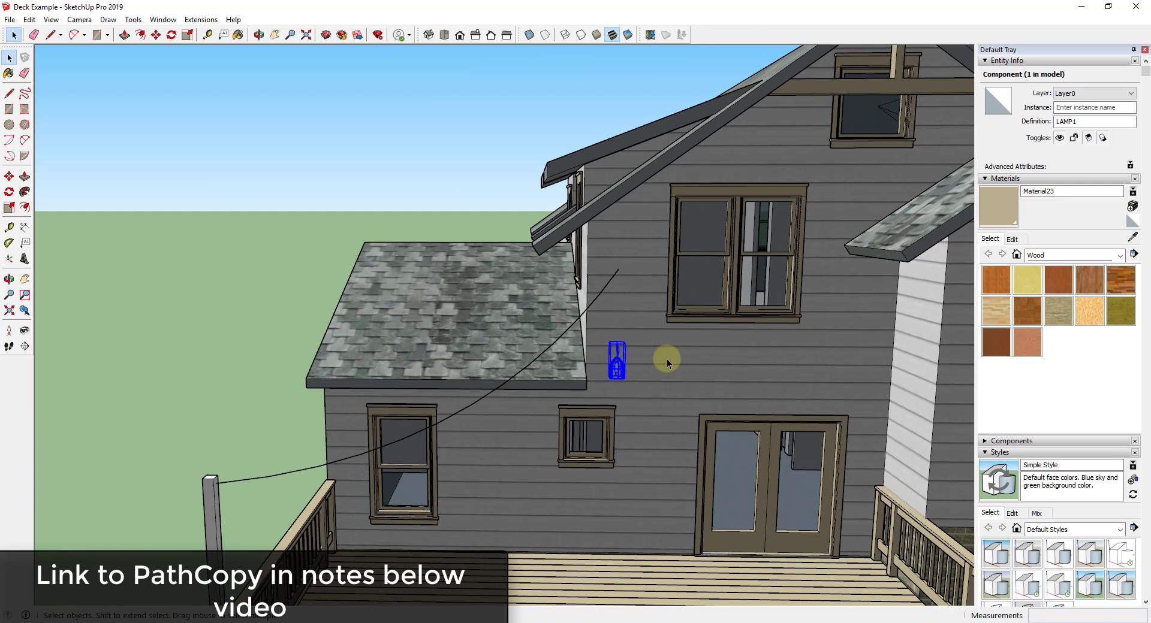
pyautogui.scroll(-4, 612, 360)
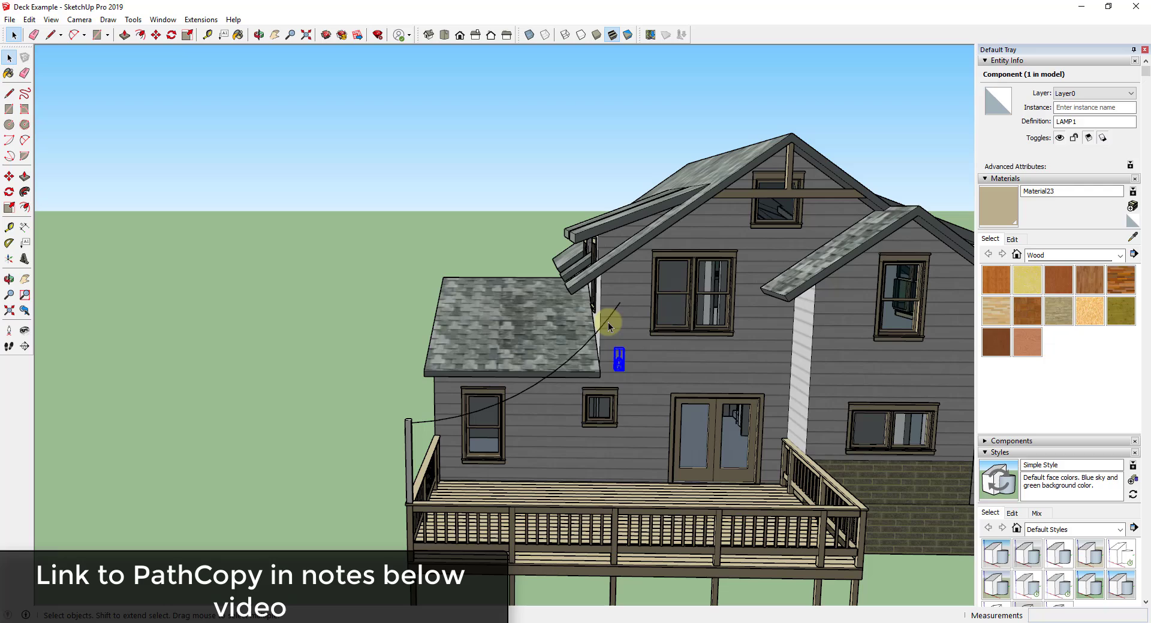
pyautogui.click(607, 324)
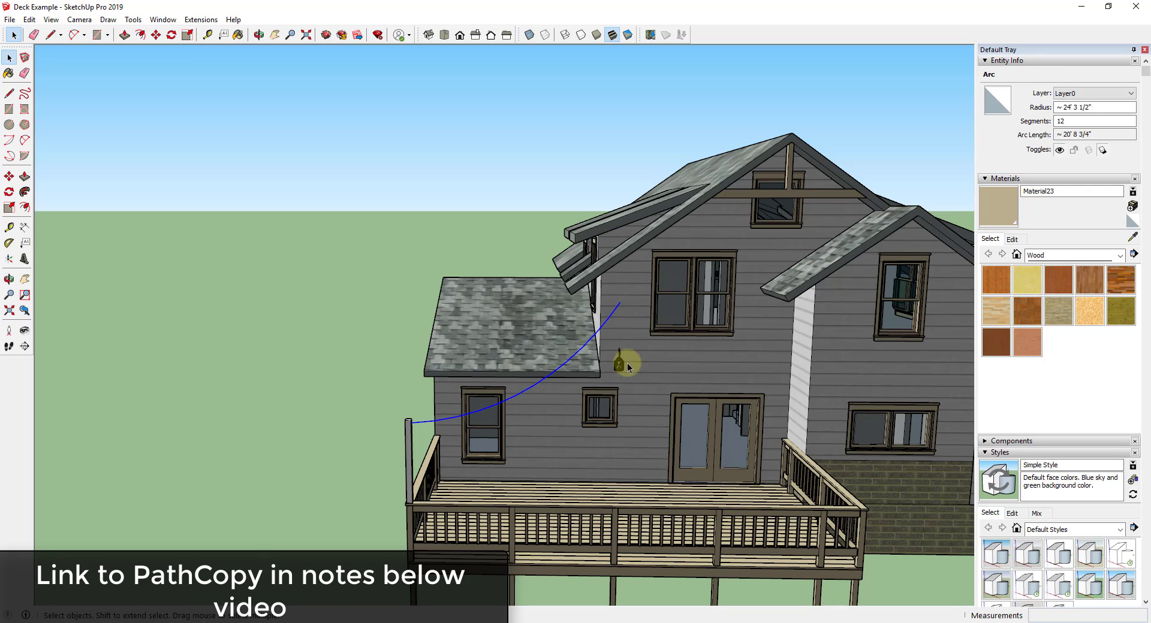
pyautogui.scroll(5, 623, 362)
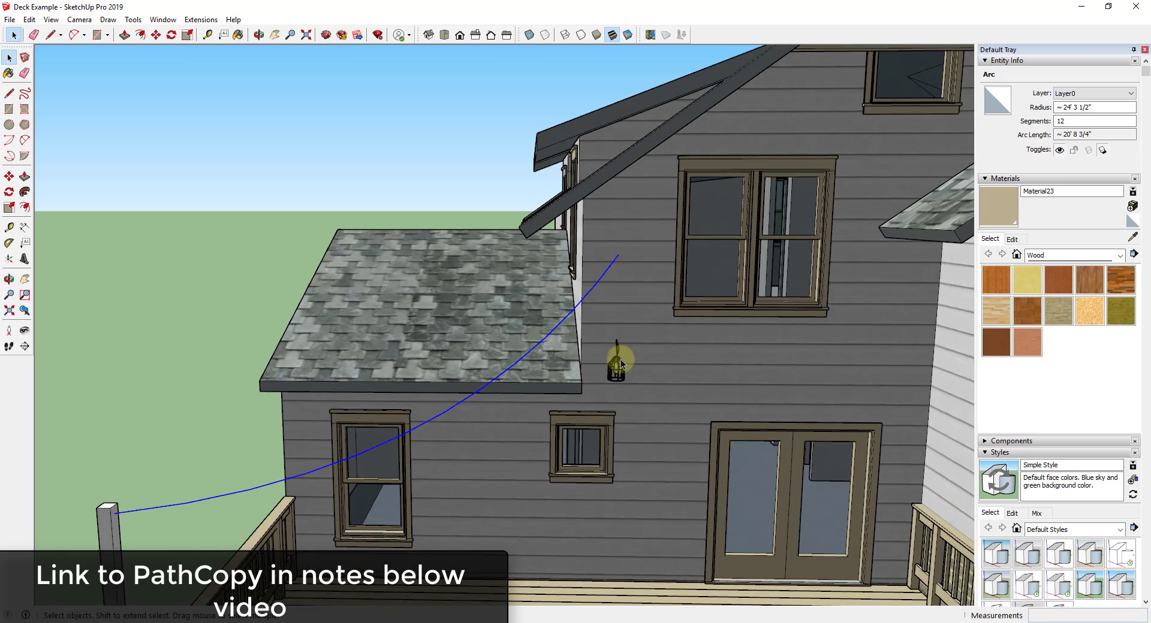
pyautogui.scroll(-6, 393, 424)
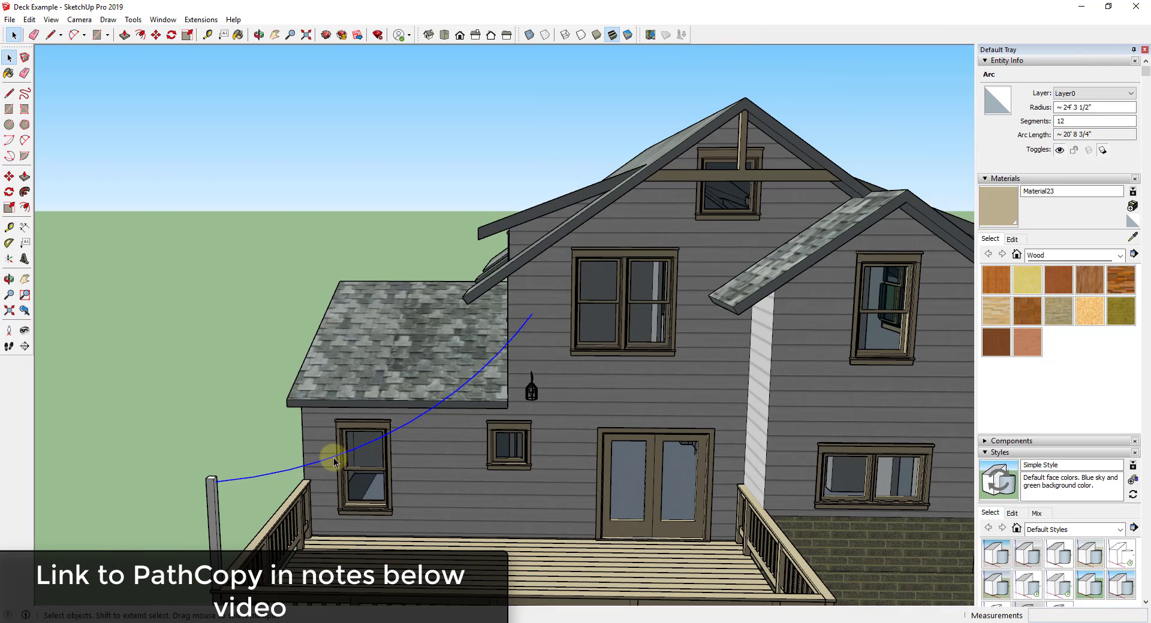
pyautogui.scroll(5, 546, 328)
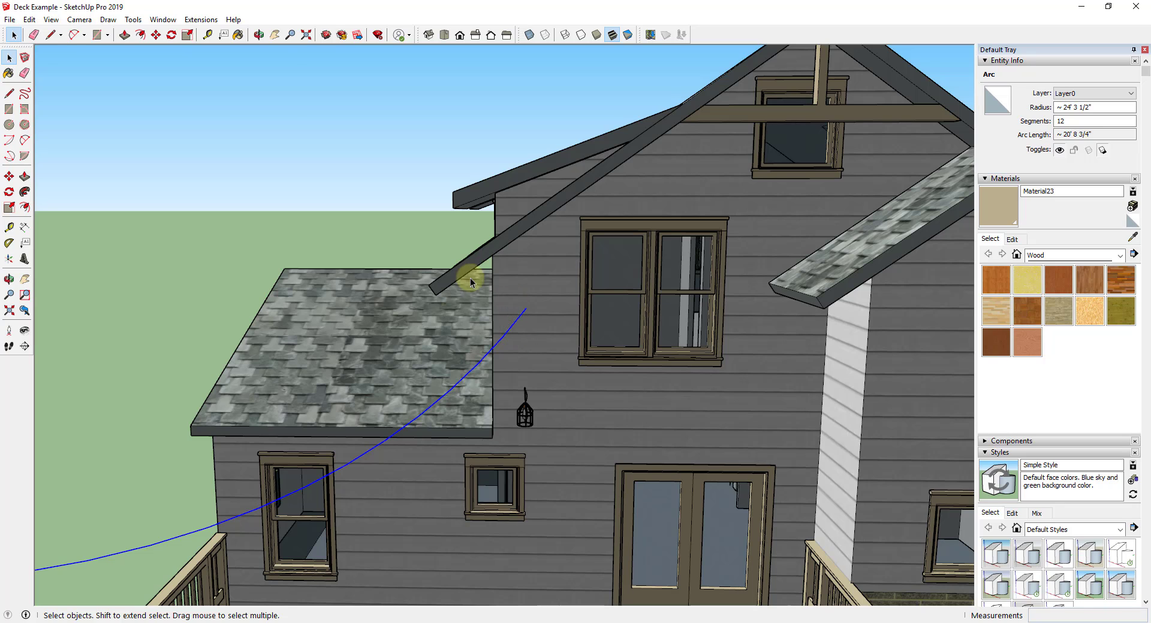
pyautogui.click(204, 20)
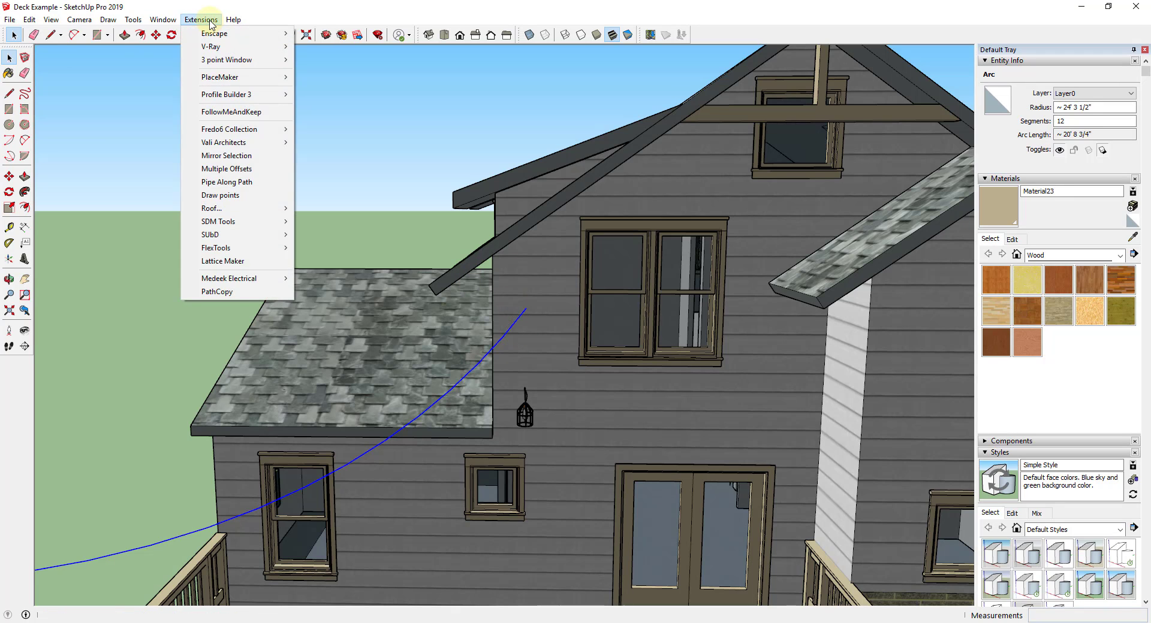
pyautogui.click(234, 292)
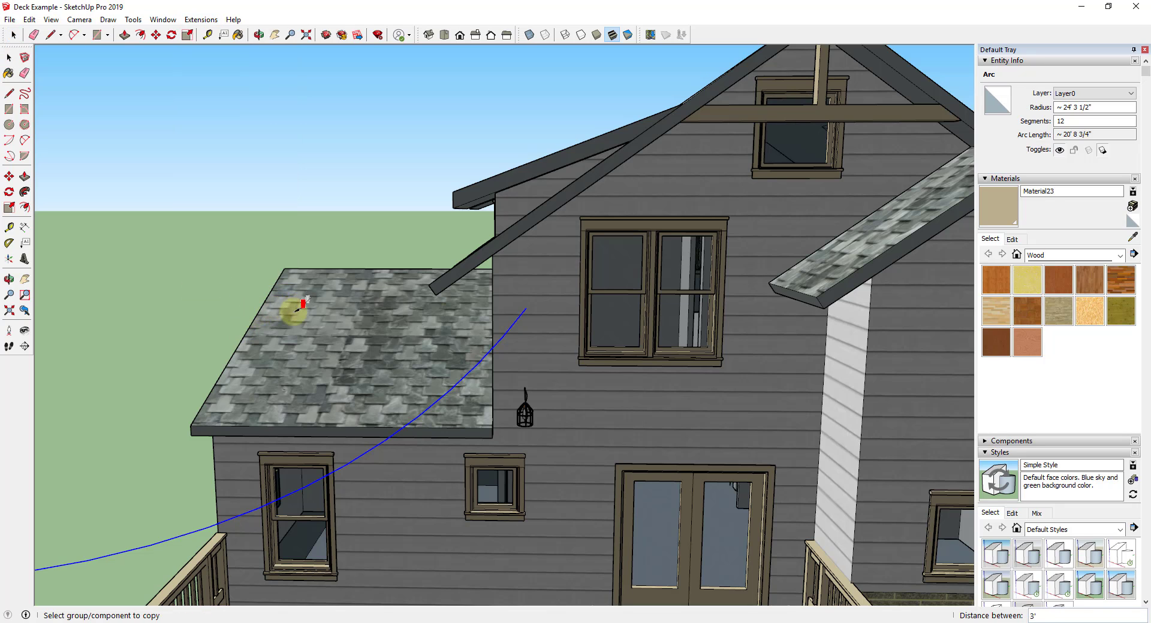
pyautogui.scroll(-3, 522, 356)
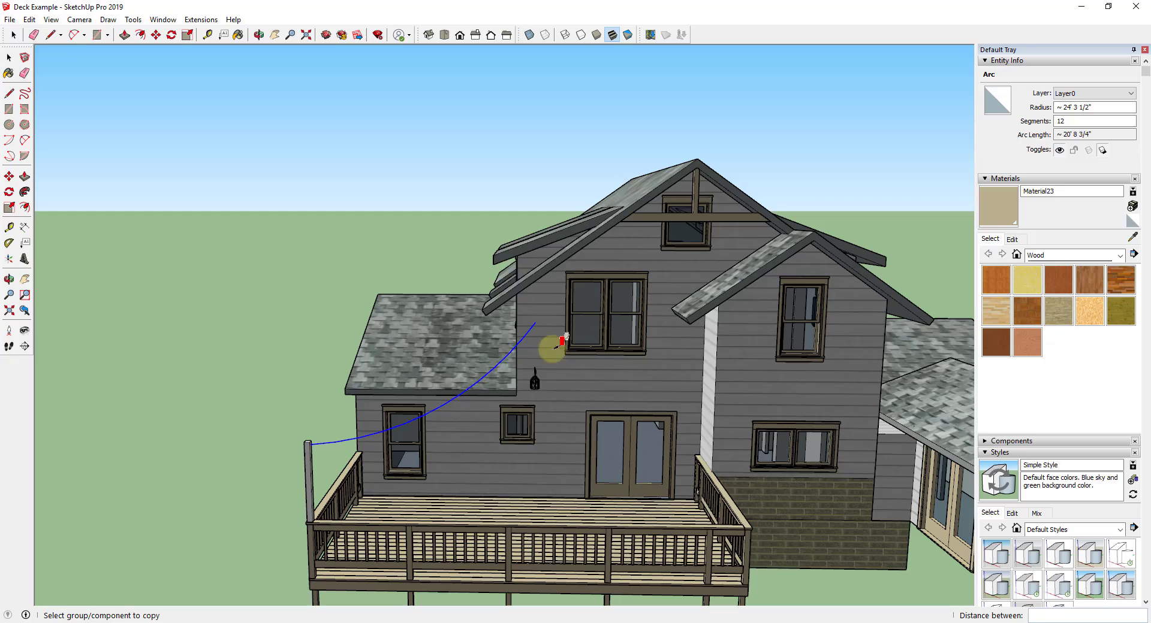
pyautogui.scroll(2, 548, 360)
pyautogui.click(537, 379)
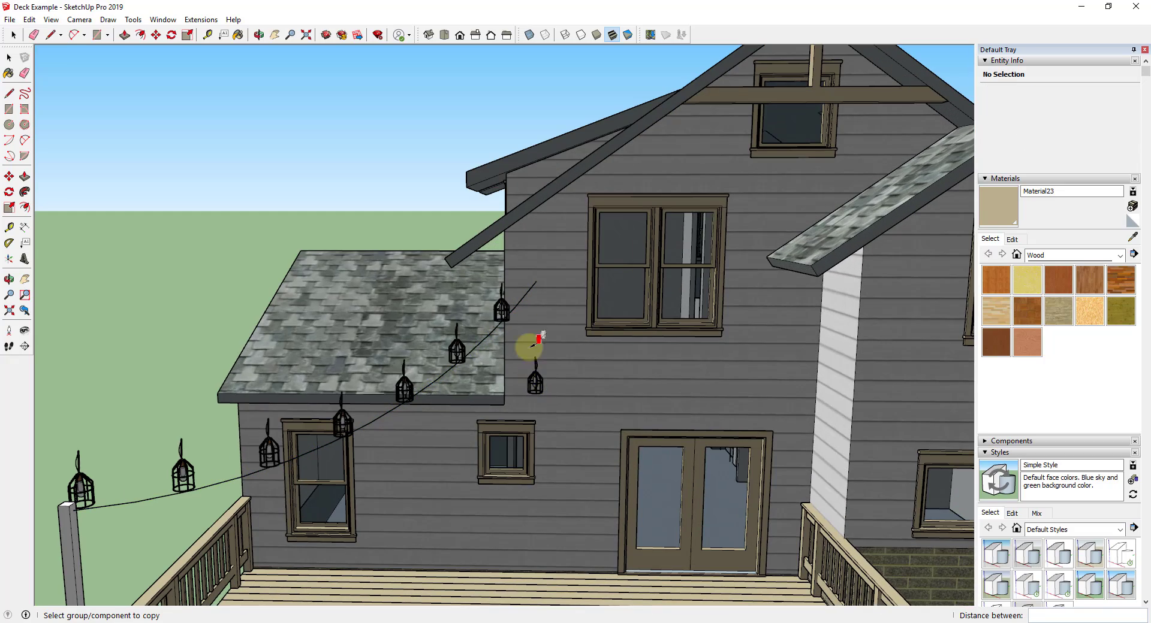
pyautogui.scroll(3, 641, 249)
pyautogui.press('space')
pyautogui.scroll(-3, 645, 247)
pyautogui.moveTo(642, 205); pyautogui.dragTo(586, 226, button='middle')
pyautogui.scroll(4, 599, 225)
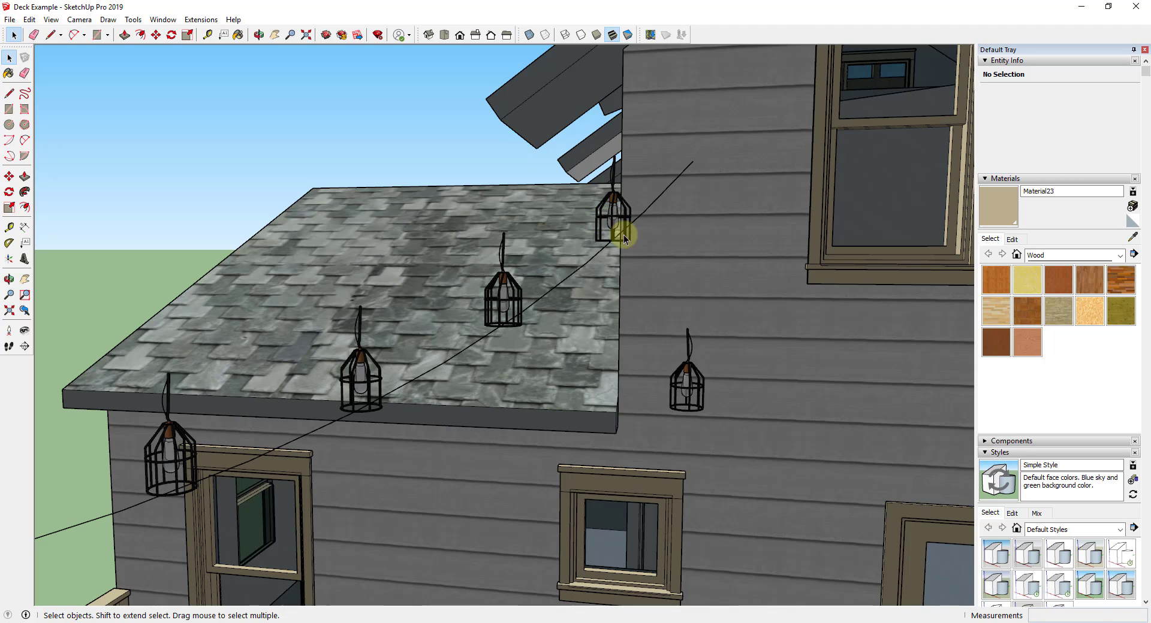
pyautogui.doubleClick(684, 387)
pyautogui.scroll(3, 698, 396)
pyautogui.scroll(2, 675, 389)
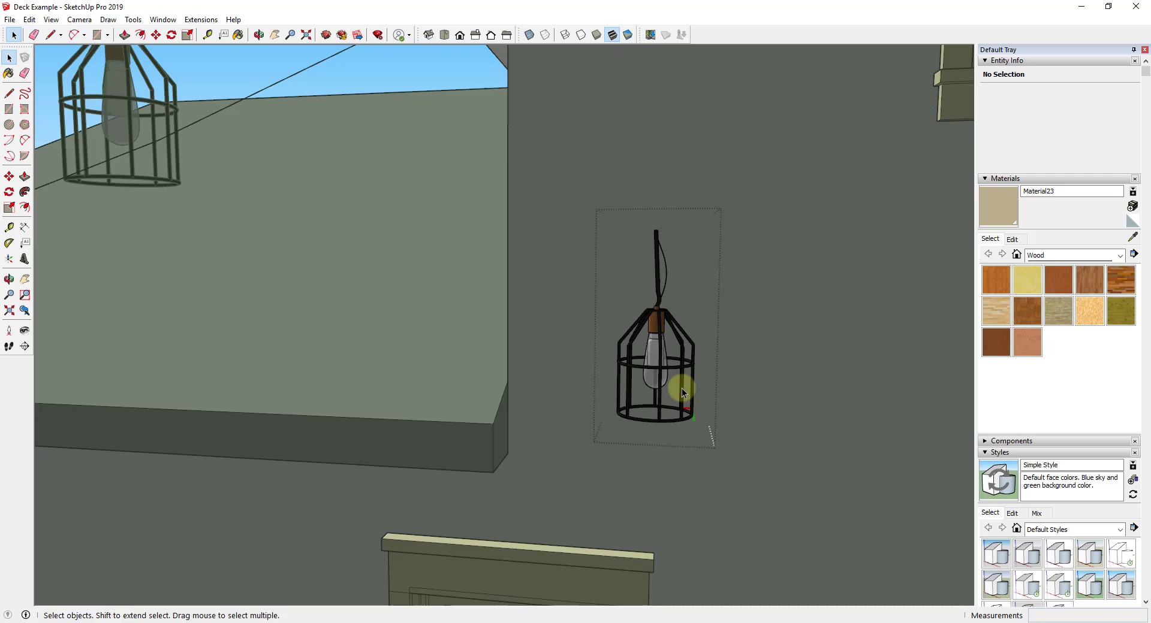
pyautogui.scroll(-3, 522, 390)
pyautogui.moveTo(522, 391); pyautogui.dragTo(565, 390, button='middle')
pyautogui.scroll(2, 689, 393)
pyautogui.scroll(1, 689, 394)
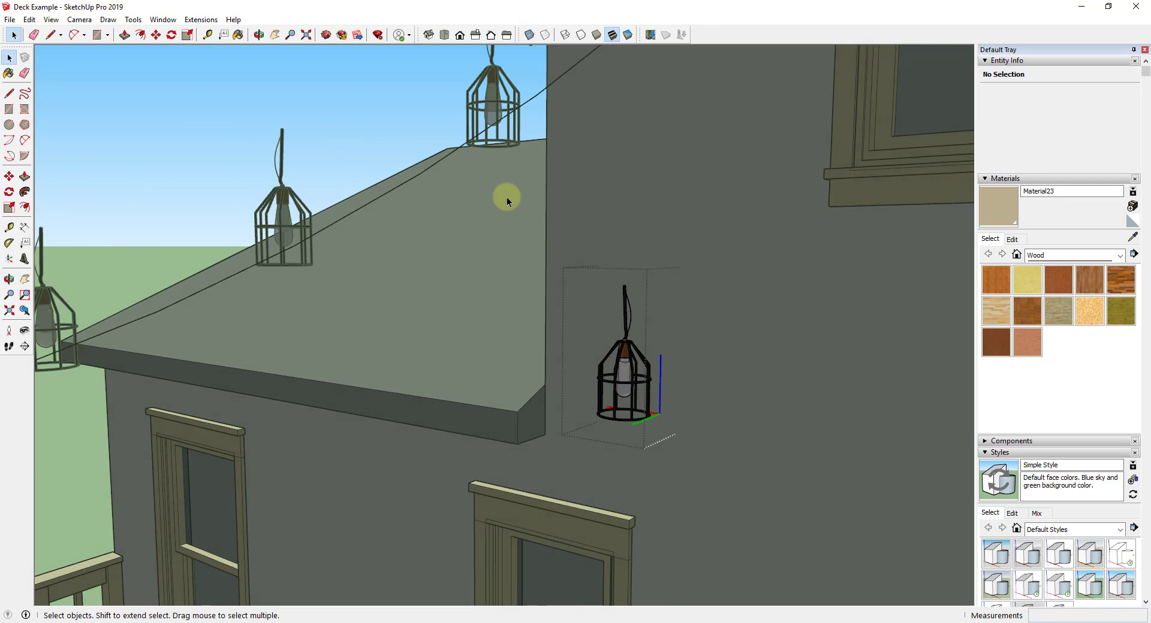
pyautogui.scroll(-6, 523, 147)
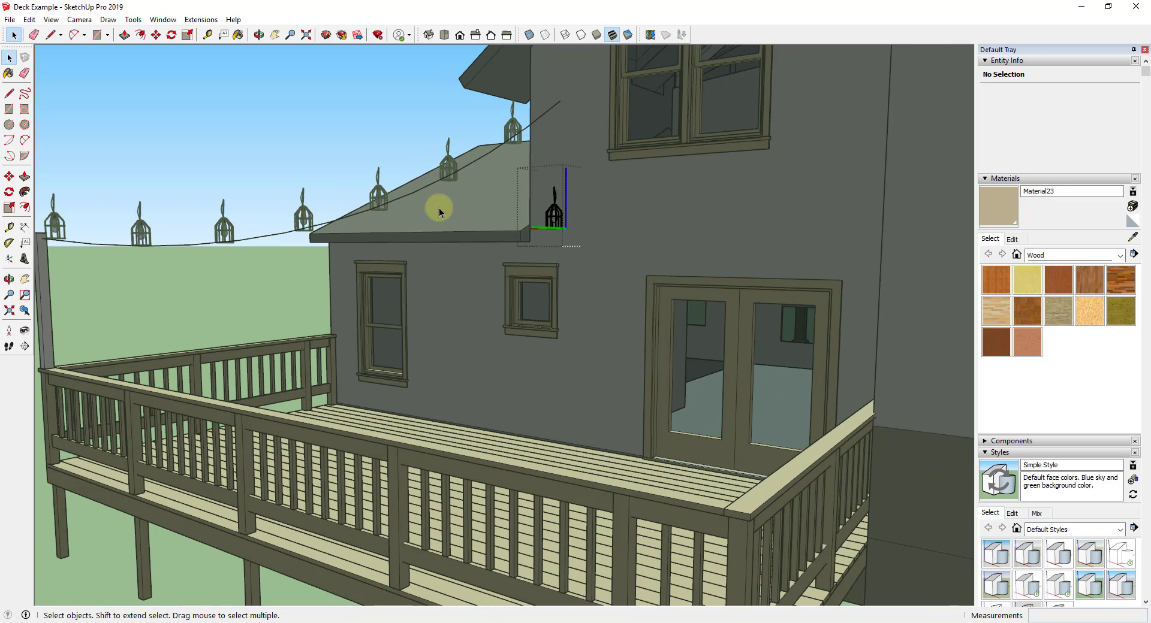
pyautogui.scroll(7, 563, 219)
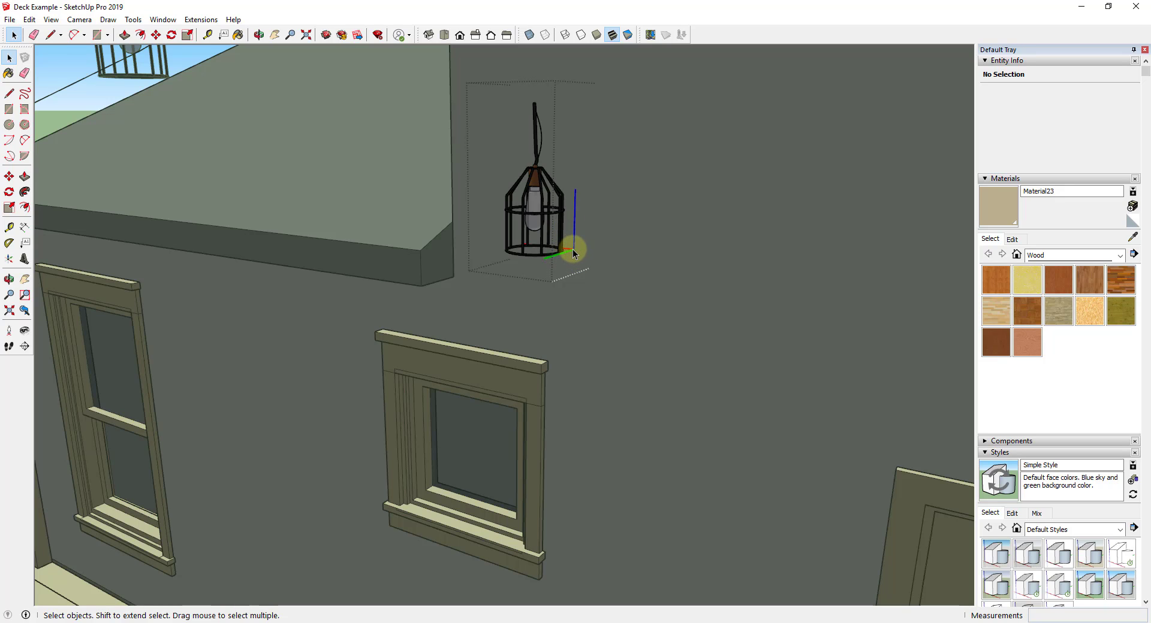
pyautogui.moveTo(560, 242); pyautogui.dragTo(561, 278, button='middle')
pyautogui.scroll(-4, 573, 301)
pyautogui.scroll(5, 553, 172)
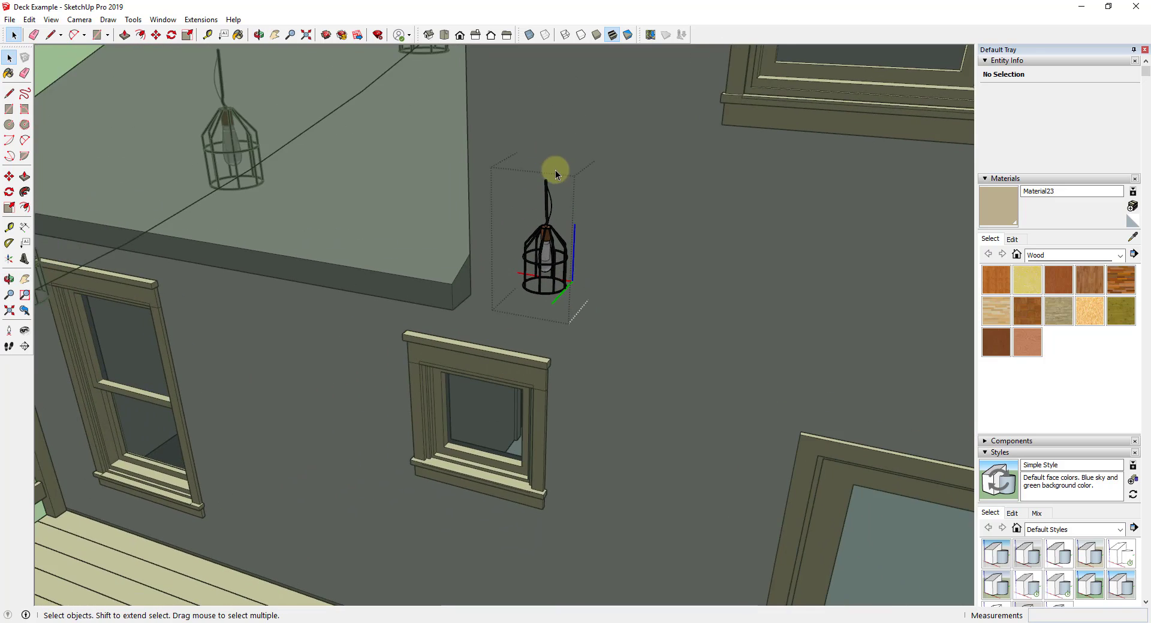
pyautogui.scroll(-5, 558, 204)
pyautogui.scroll(3, 553, 218)
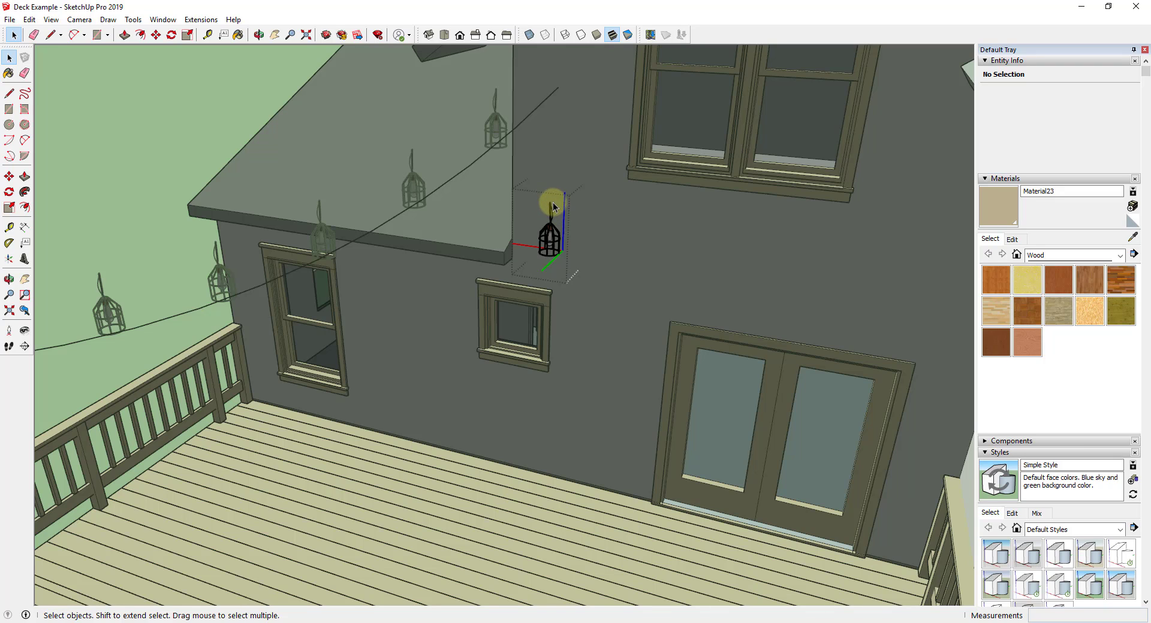
pyautogui.click(564, 214)
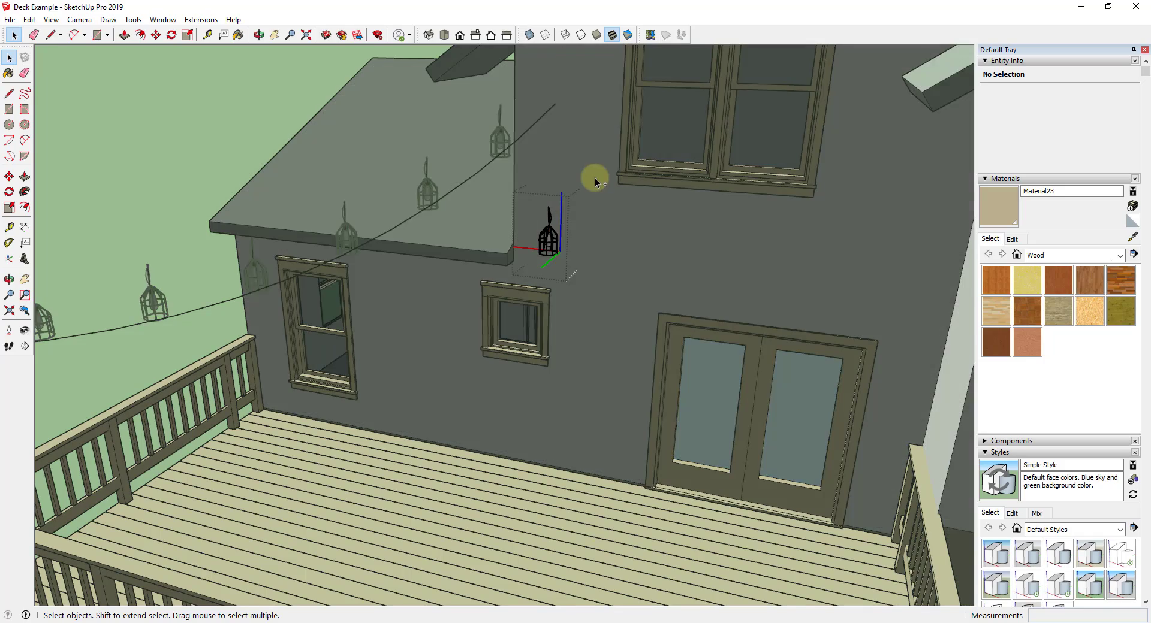
# Step: Reopen the caged lamp component for editing
pyautogui.click(594, 177)
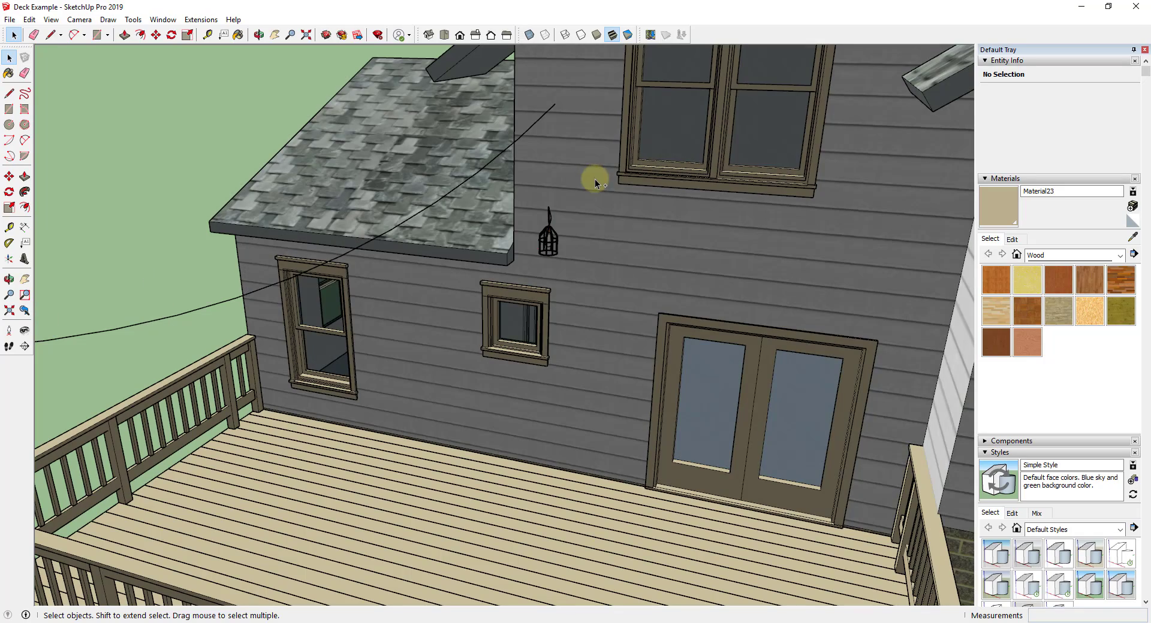
pyautogui.scroll(5, 602, 154)
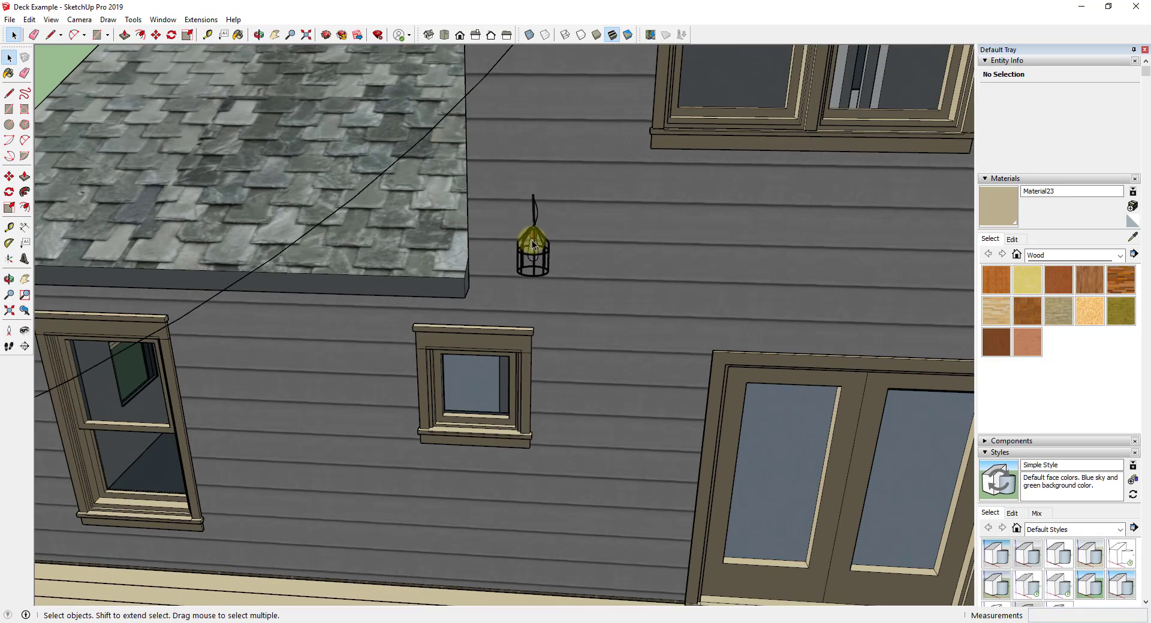
pyautogui.scroll(6, 533, 244)
pyautogui.doubleClick(530, 235)
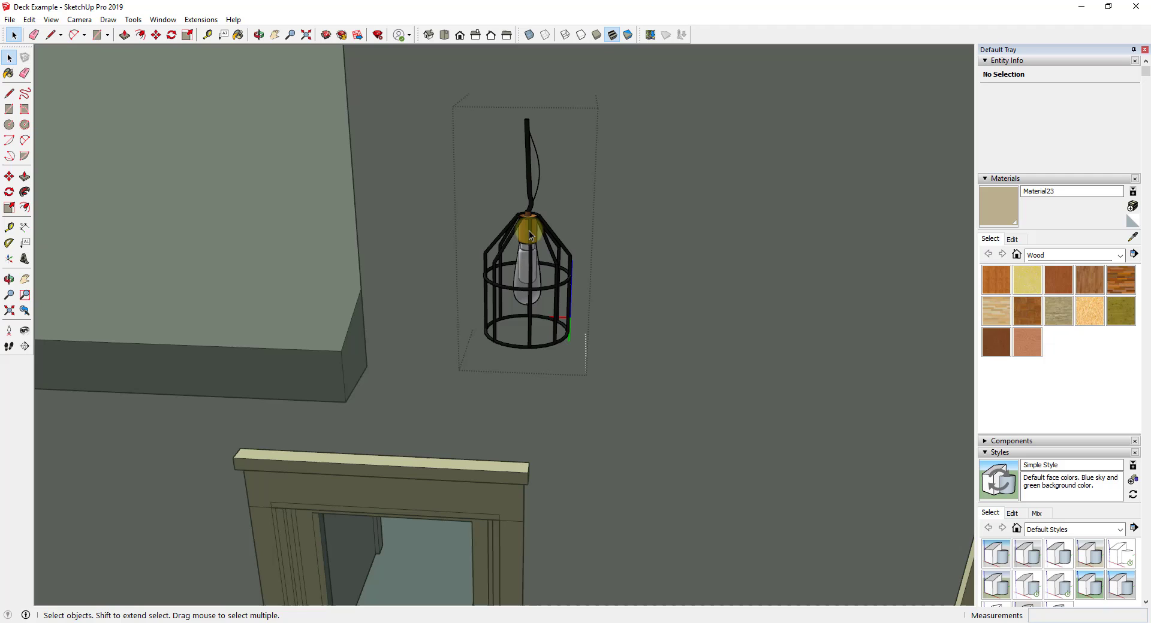
pyautogui.keyDown('shift'); pyautogui.moveTo(532, 185); pyautogui.dragTo(539, 338, button='middle'); pyautogui.keyUp('shift')
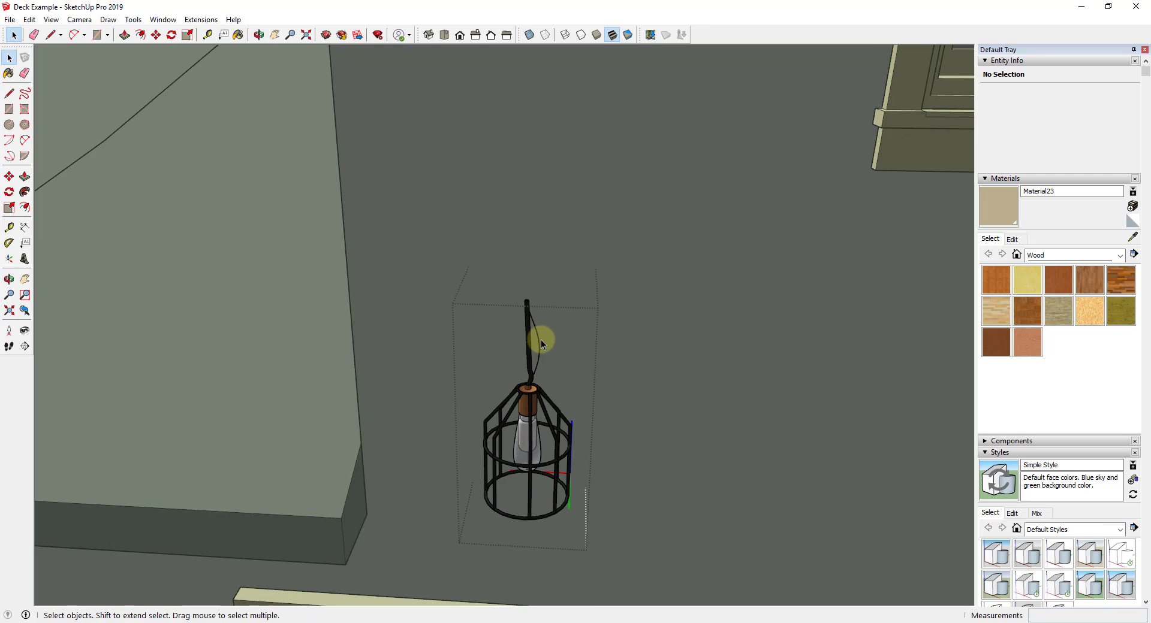
# Step: Place the lamp's axes origin on the stem top, setting red and green directions
pyautogui.click(162, 19)
pyautogui.moveTo(133, 20)
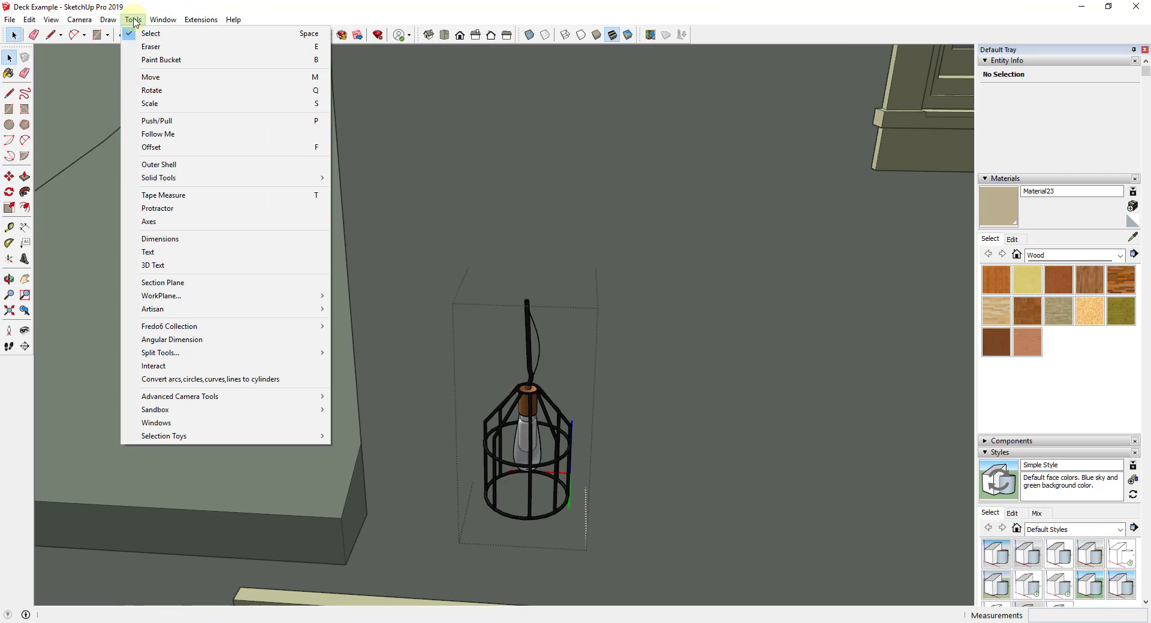
pyautogui.click(177, 222)
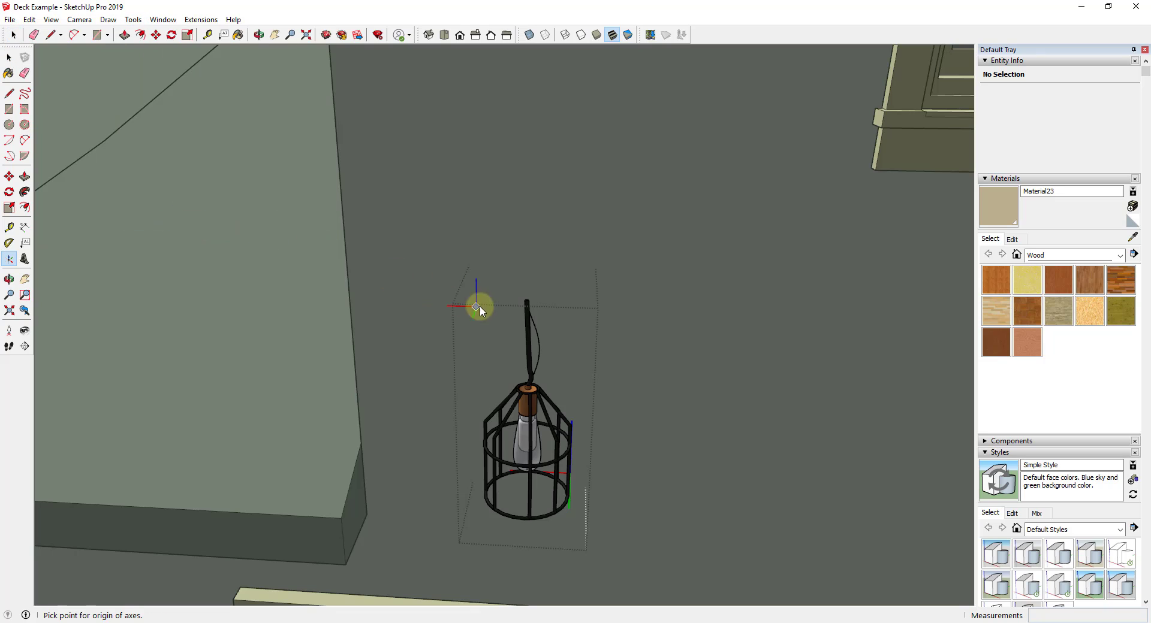
pyautogui.scroll(4, 507, 296)
pyautogui.scroll(5, 541, 298)
pyautogui.moveTo(563, 301); pyautogui.dragTo(563, 370, button='middle')
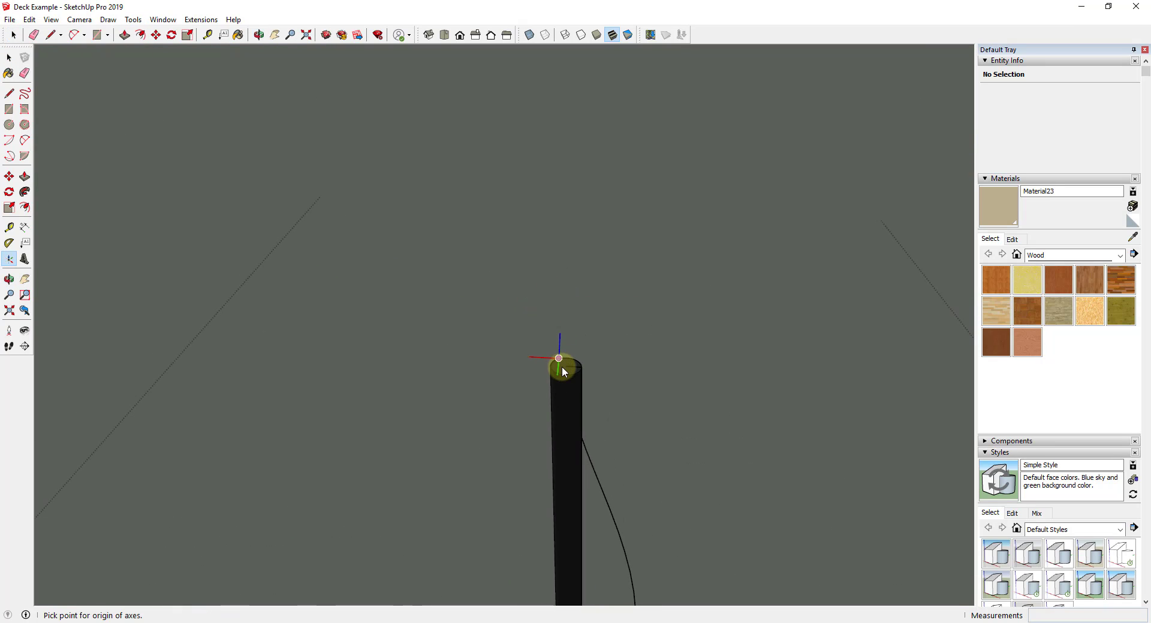
pyautogui.click(567, 367)
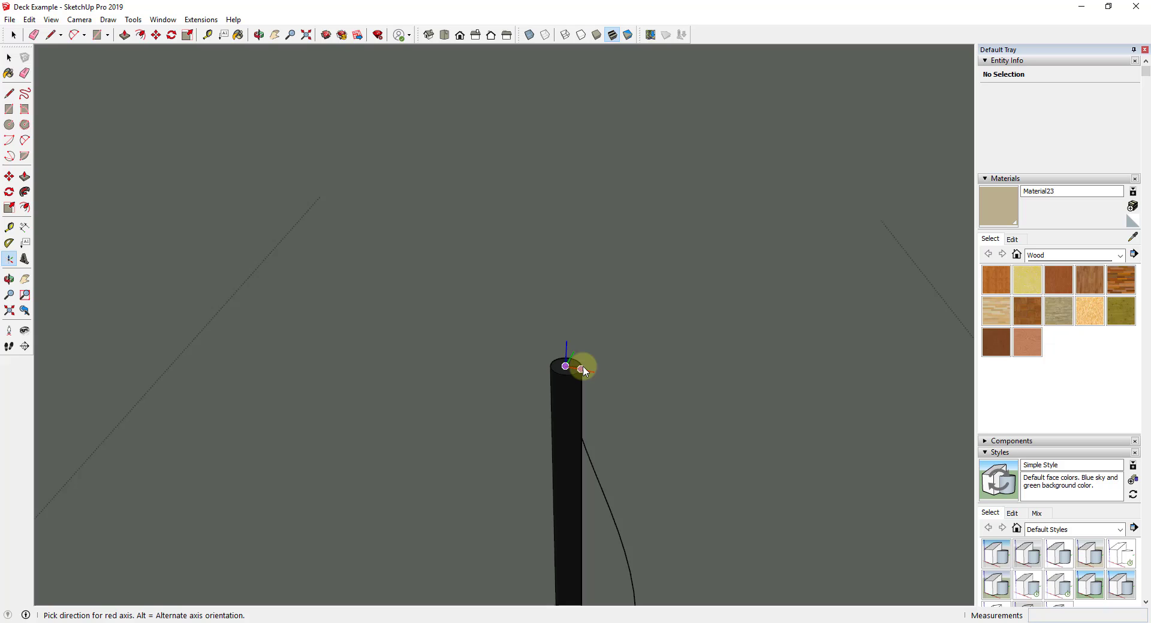
pyautogui.click(584, 368)
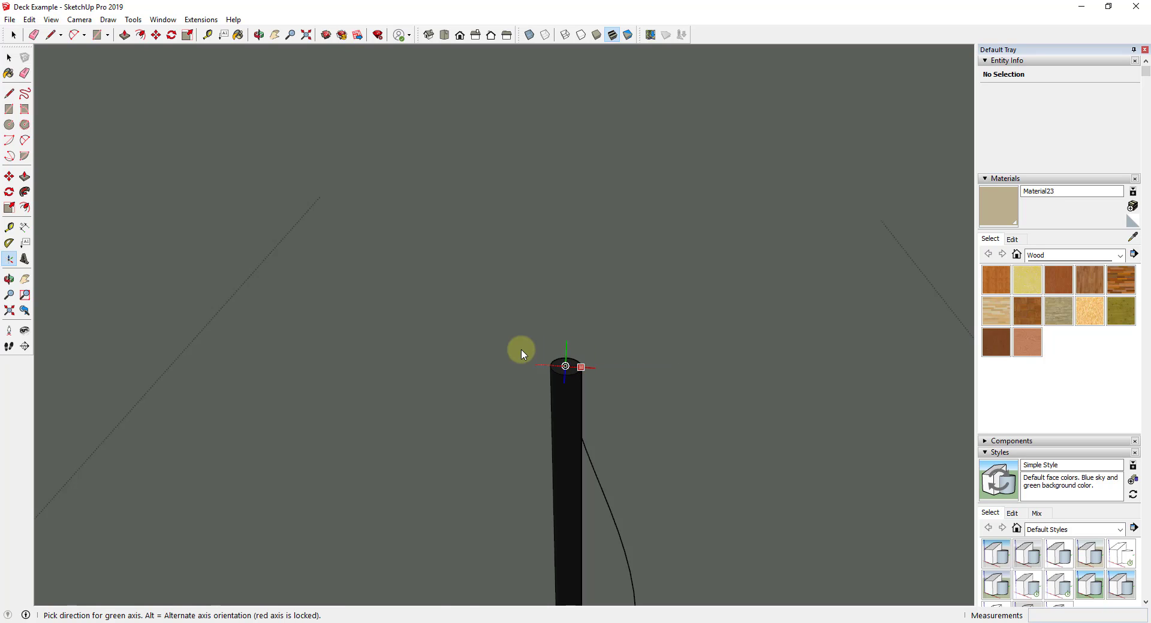
pyautogui.moveTo(522, 352); pyautogui.dragTo(707, 342, button='middle')
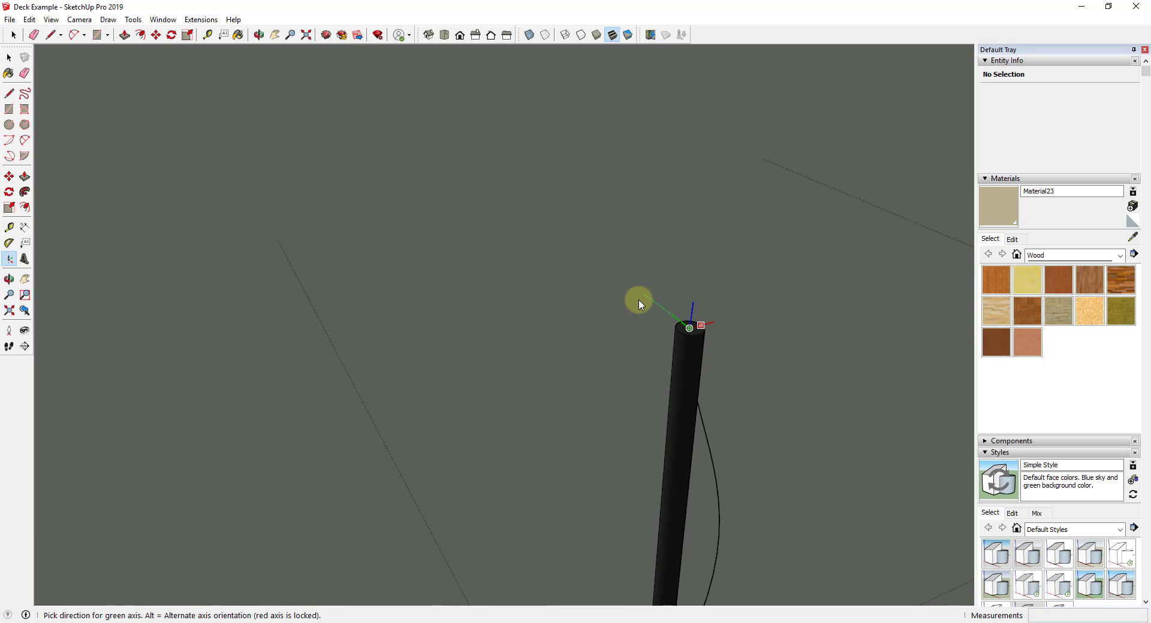
pyautogui.click(639, 300)
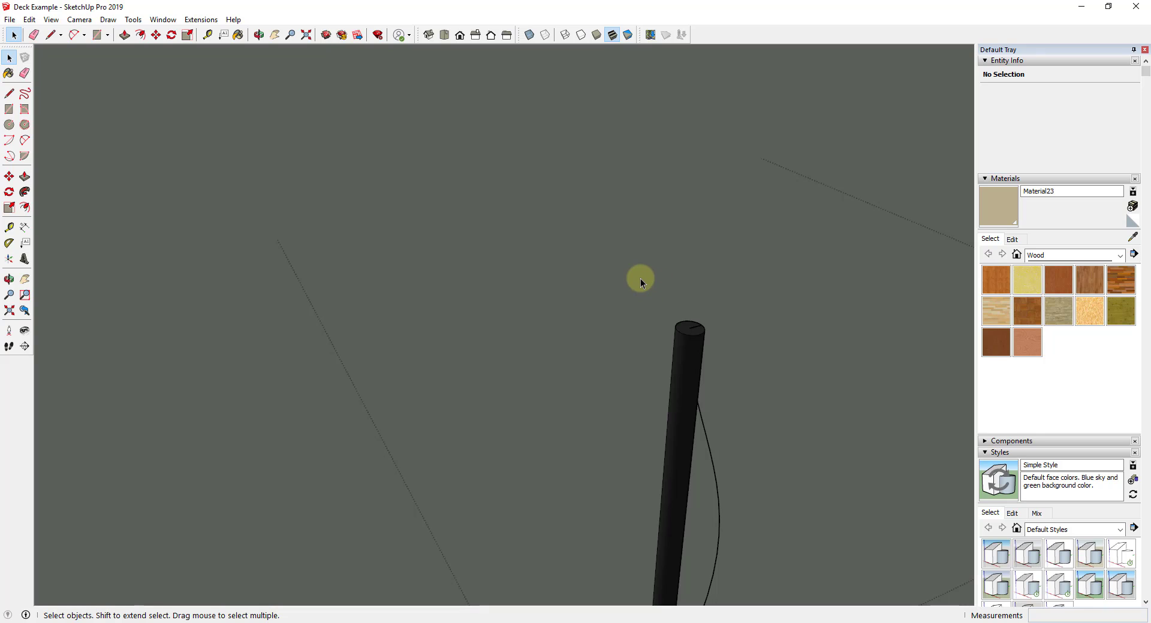
# Step: Close the component and accept updating the axes for all copies
pyautogui.scroll(-5, 637, 272)
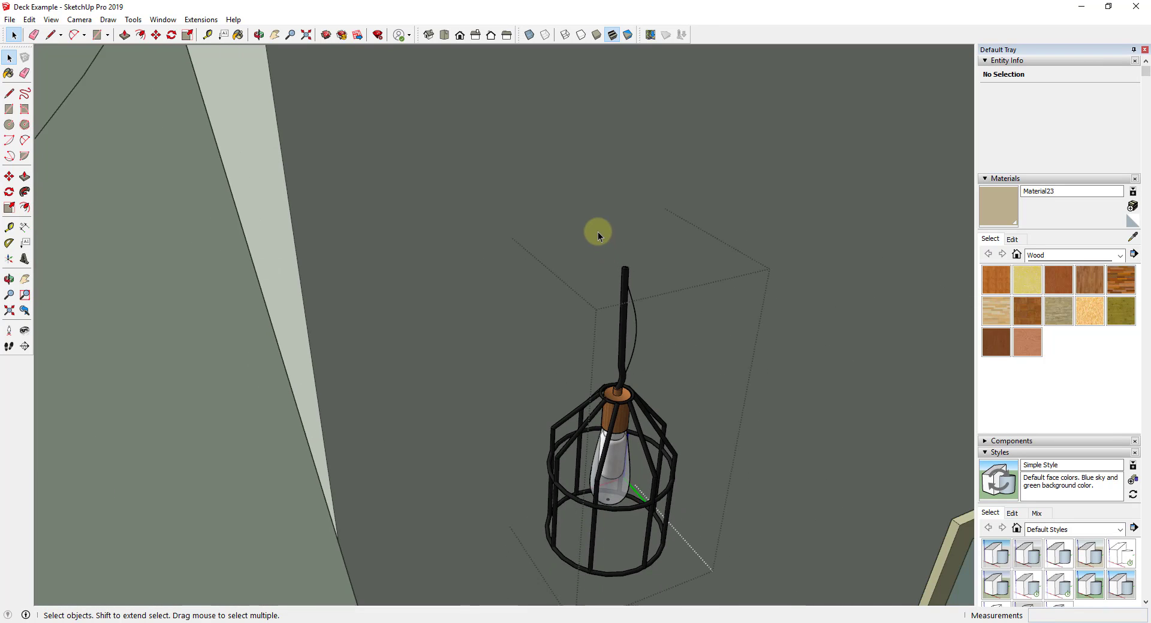
pyautogui.click(598, 232)
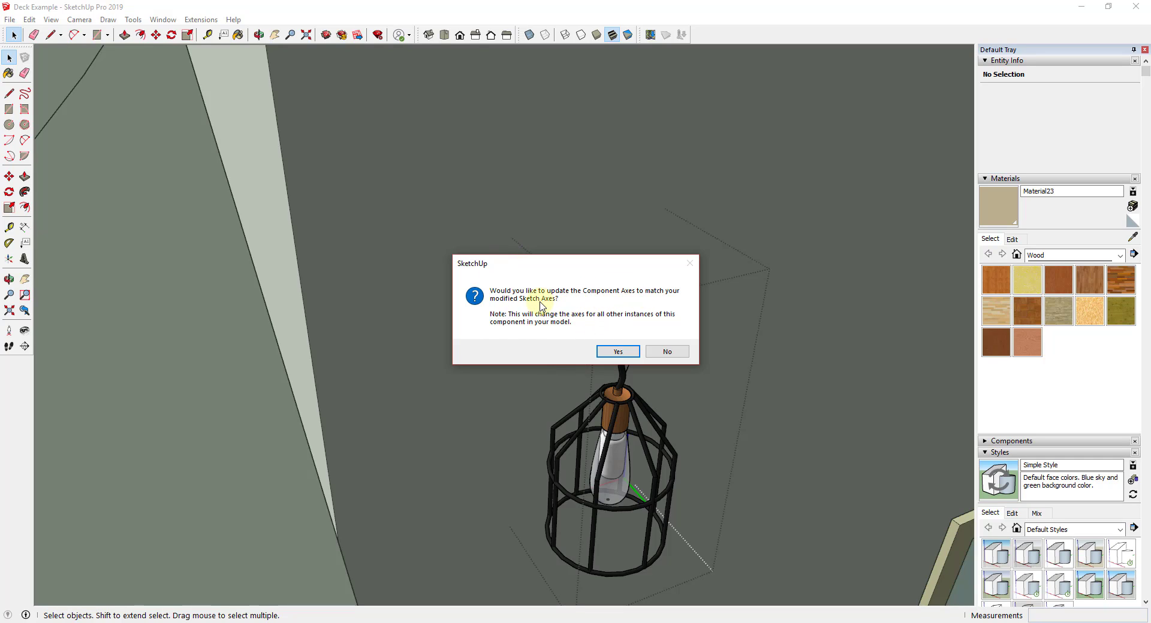
pyautogui.click(618, 352)
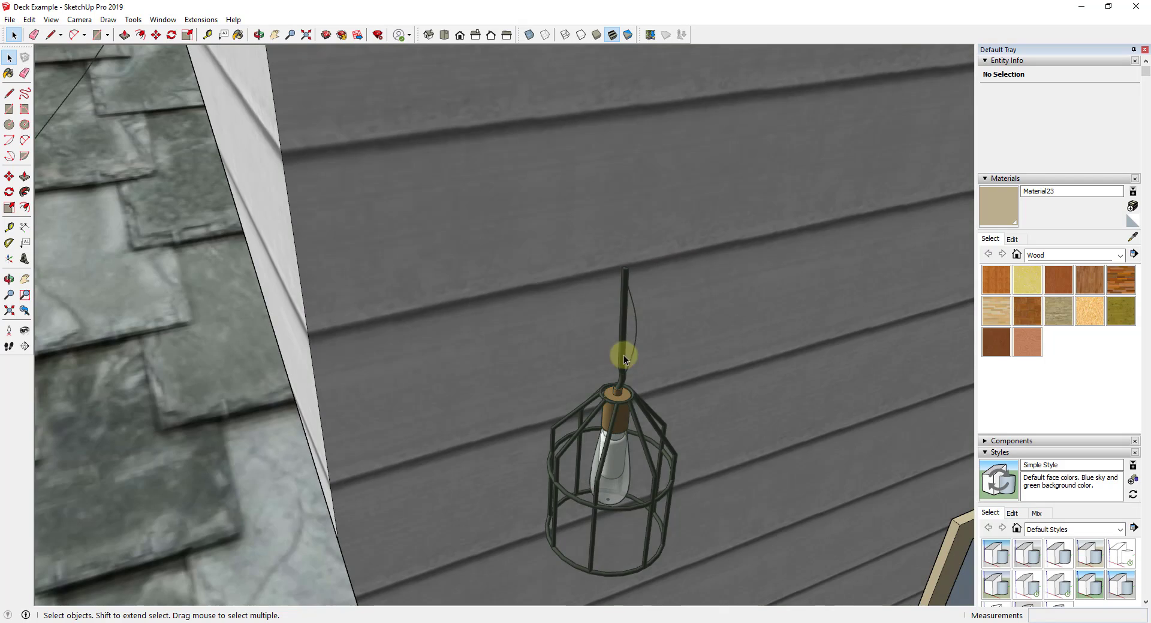
# Step: Open the lamp component to check its new axes at the stem top
pyautogui.moveTo(624, 354); pyautogui.dragTo(627, 419, button='middle')
pyautogui.doubleClick(621, 445)
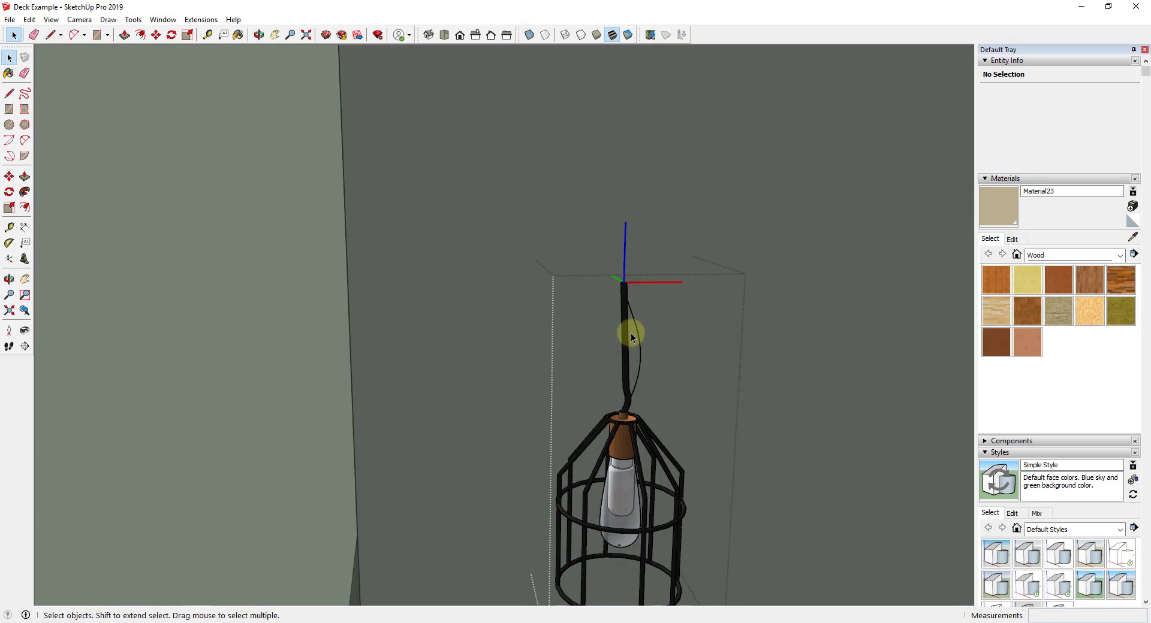
pyautogui.scroll(2, 634, 279)
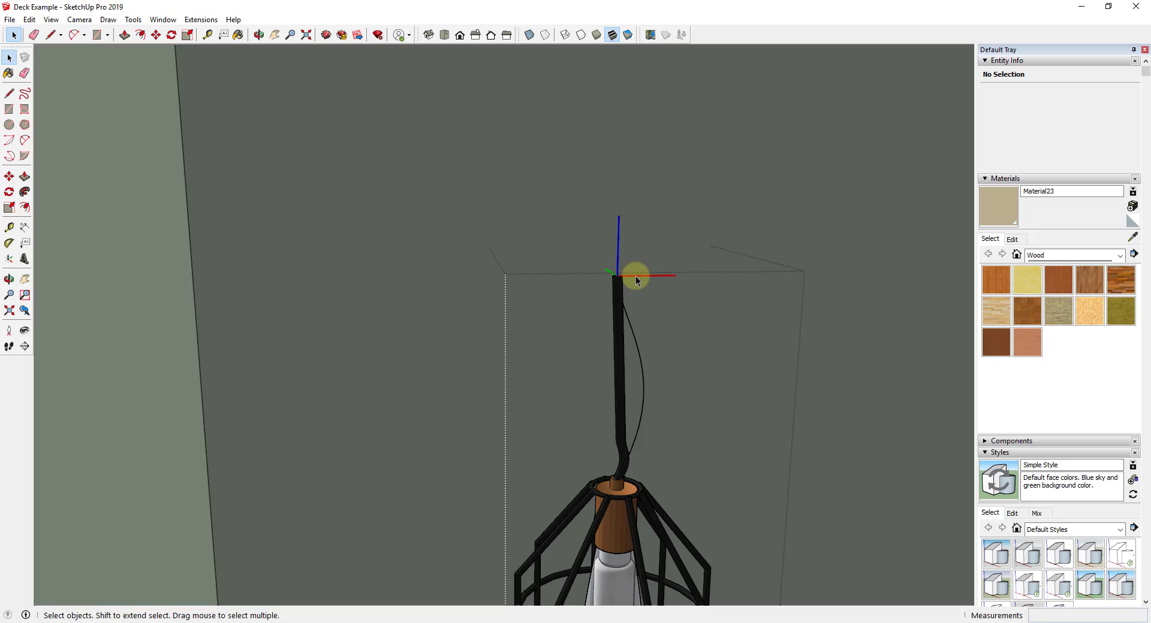
pyautogui.scroll(-5, 633, 360)
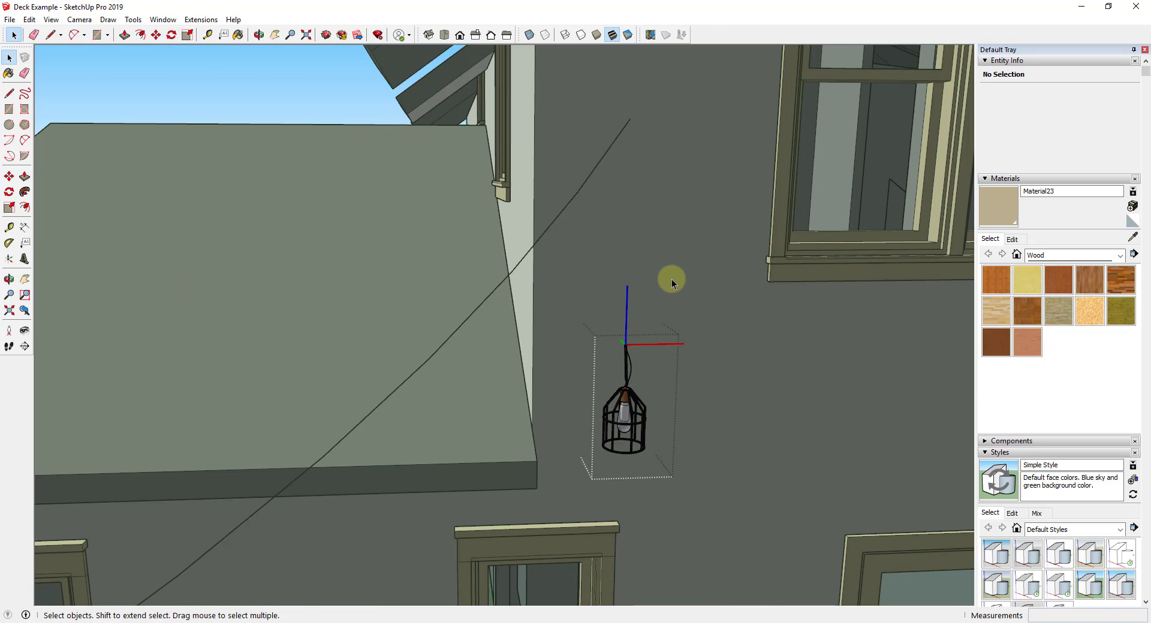
pyautogui.moveTo(663, 283); pyautogui.dragTo(630, 286, button='middle')
pyautogui.scroll(-5, 611, 210)
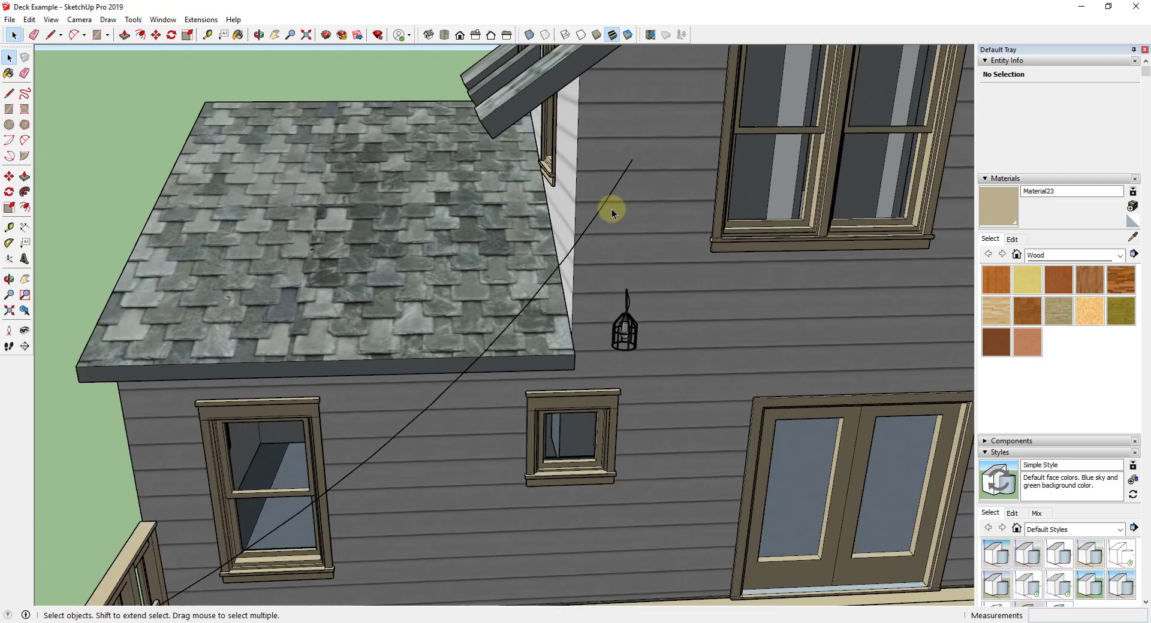
# Step: Copy the lamp along the post-to-house wire with Extensions > PathCopy
pyautogui.click(607, 213)
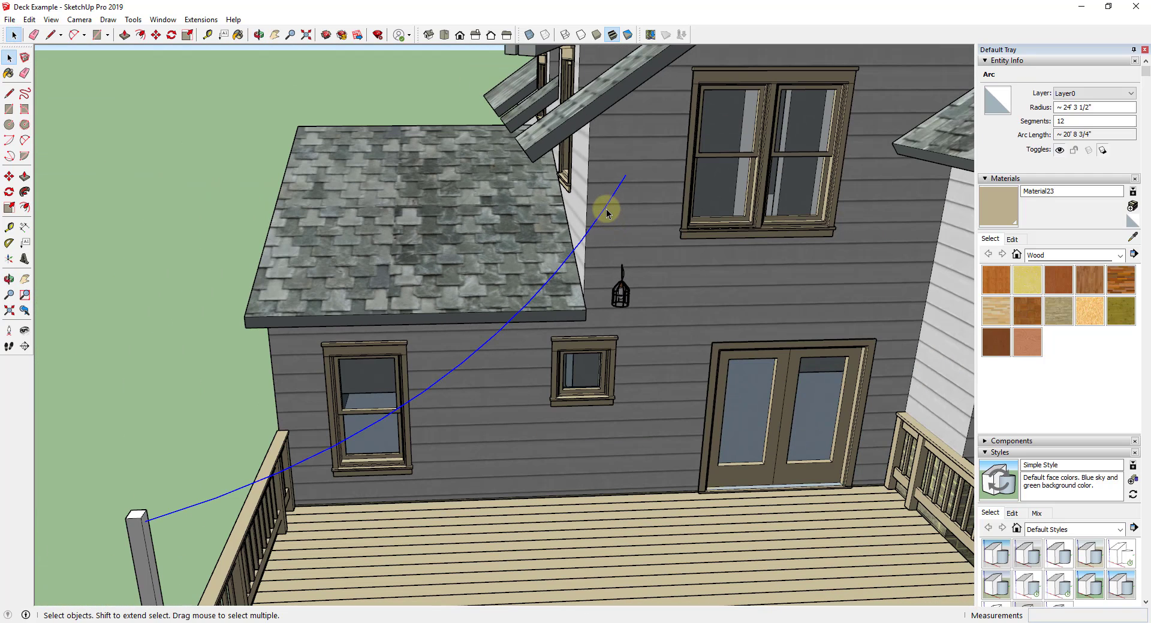
pyautogui.click(192, 20)
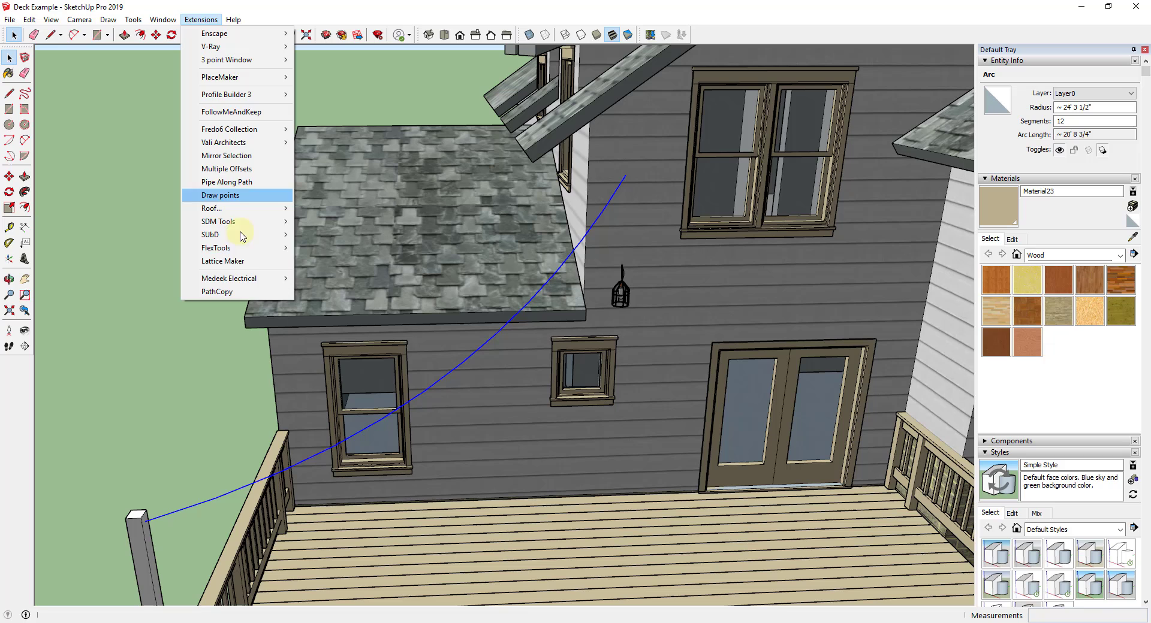
pyautogui.click(234, 293)
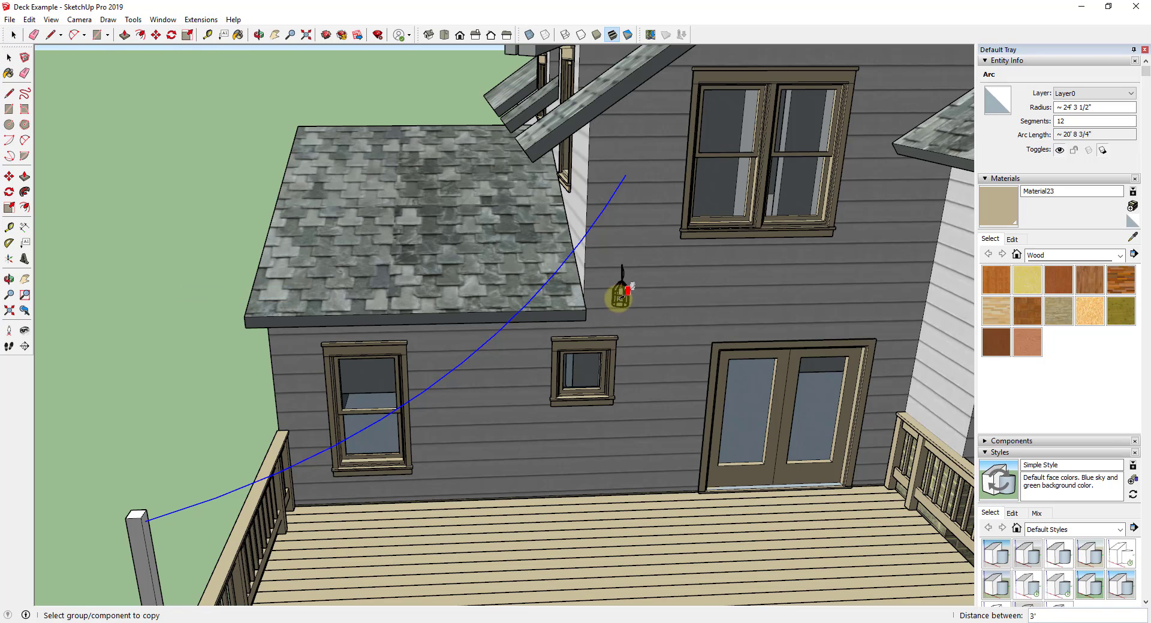
pyautogui.click(624, 290)
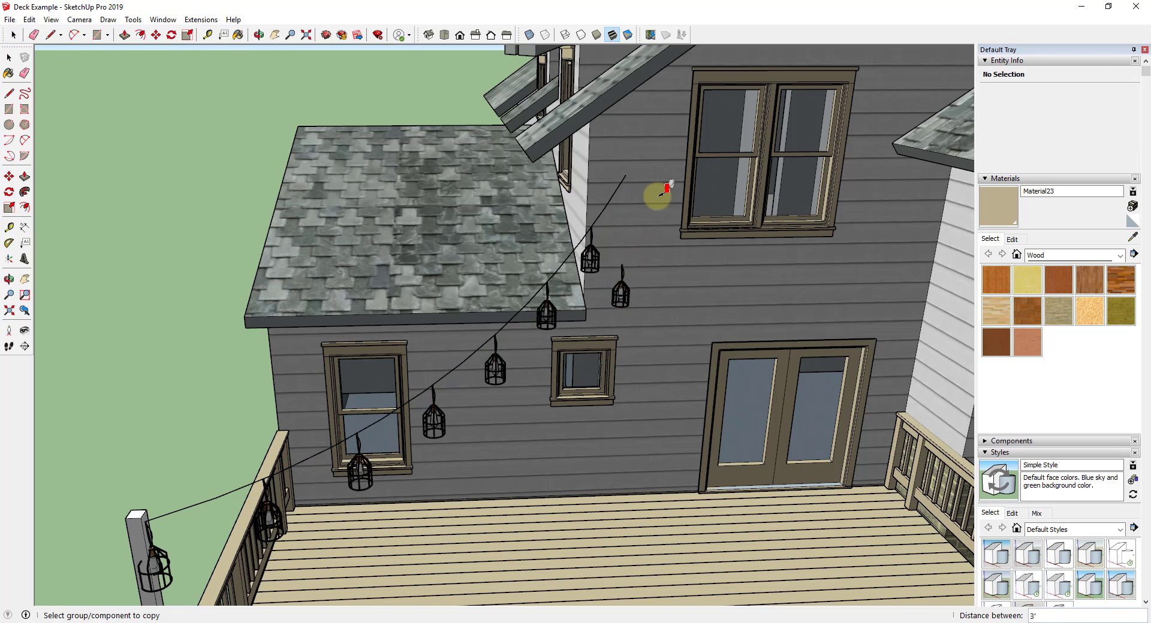
pyautogui.scroll(-5, 463, 347)
pyautogui.scroll(3, 627, 277)
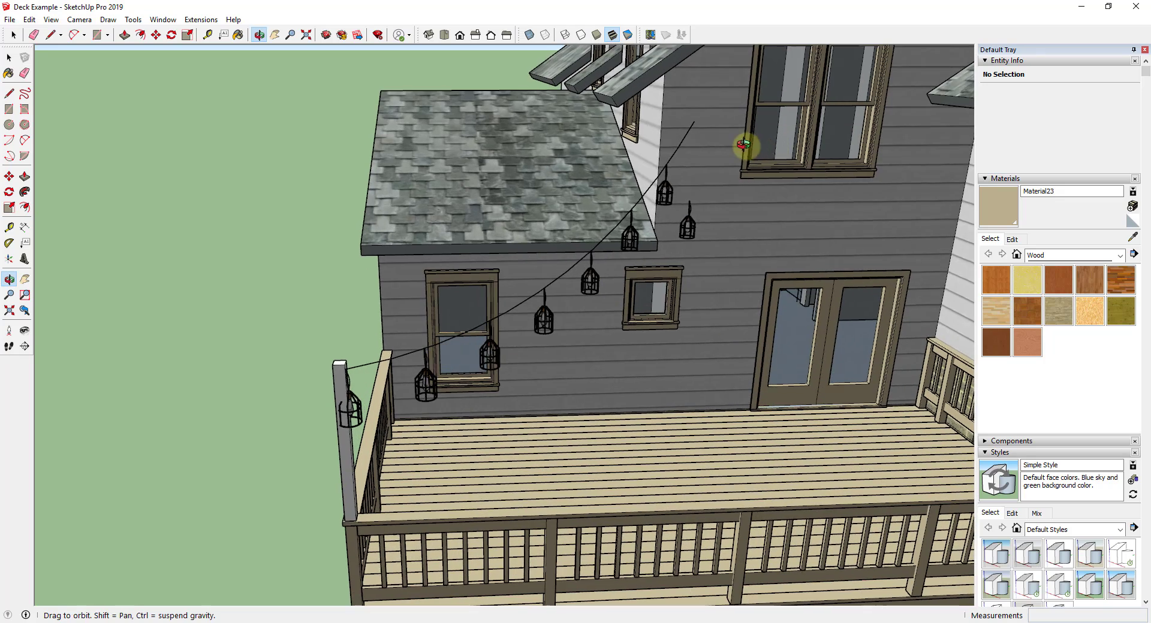
# Step: Try PathCopy spacings of 24 and 12, then settle on 36 between lamps
pyautogui.moveTo(745, 147); pyautogui.dragTo(770, 163, button='middle')
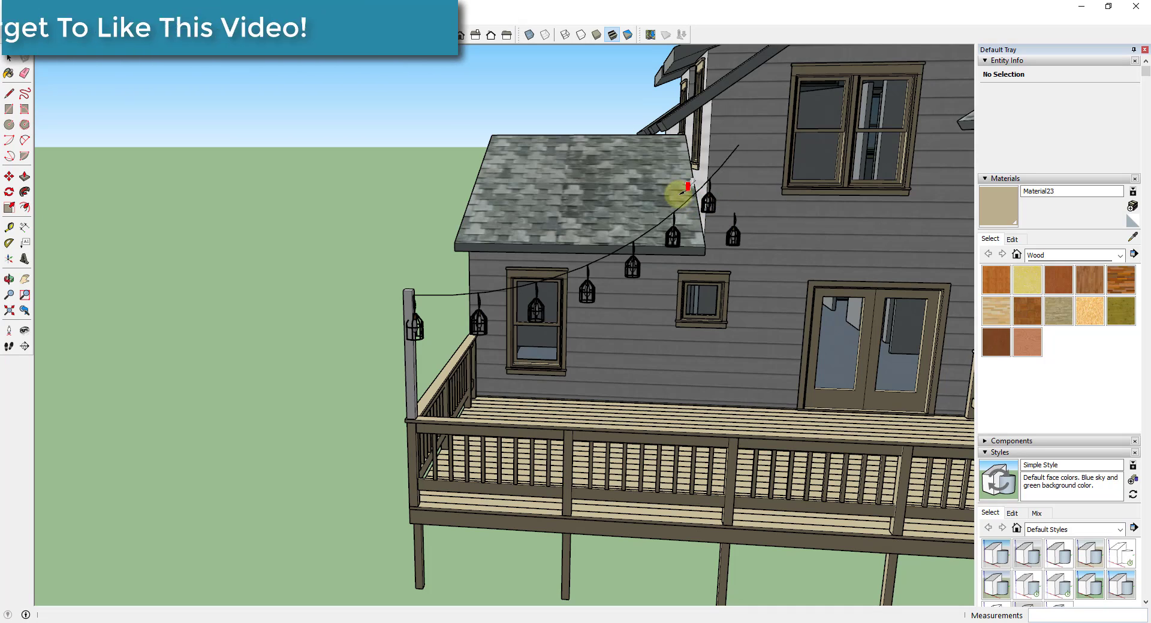
pyautogui.moveTo(431, 110)
pyautogui.mouseDown(button='middle')
pyautogui.moveTo(390, 118)
pyautogui.moveTo(437, 128)
pyautogui.mouseUp(button='middle')
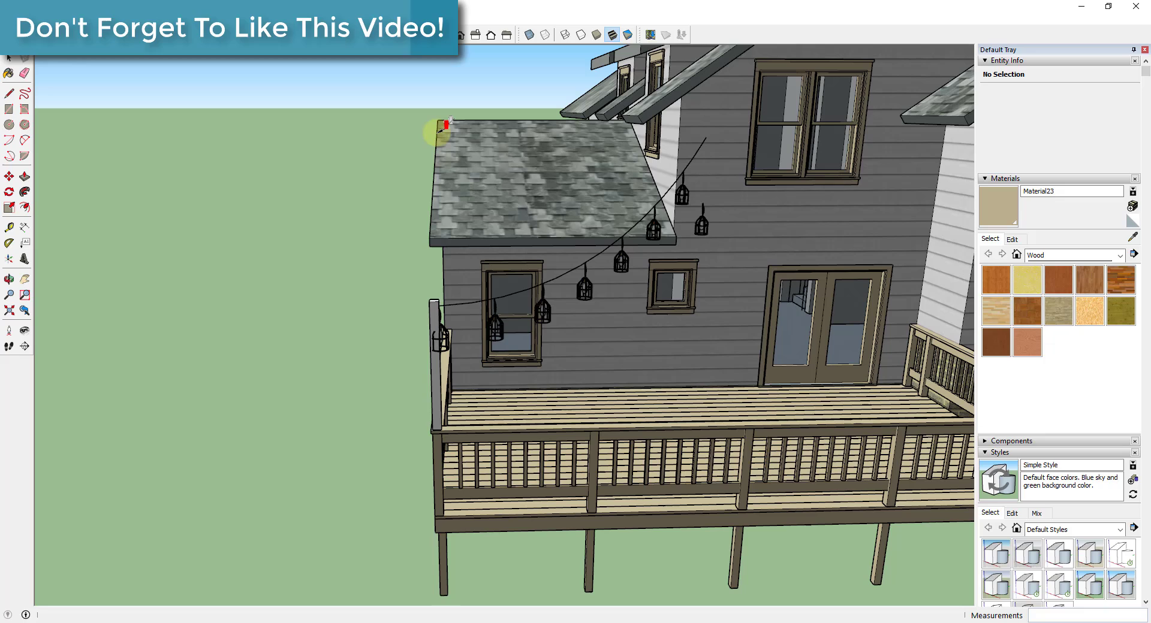
pyautogui.write('24')
pyautogui.press('Return')
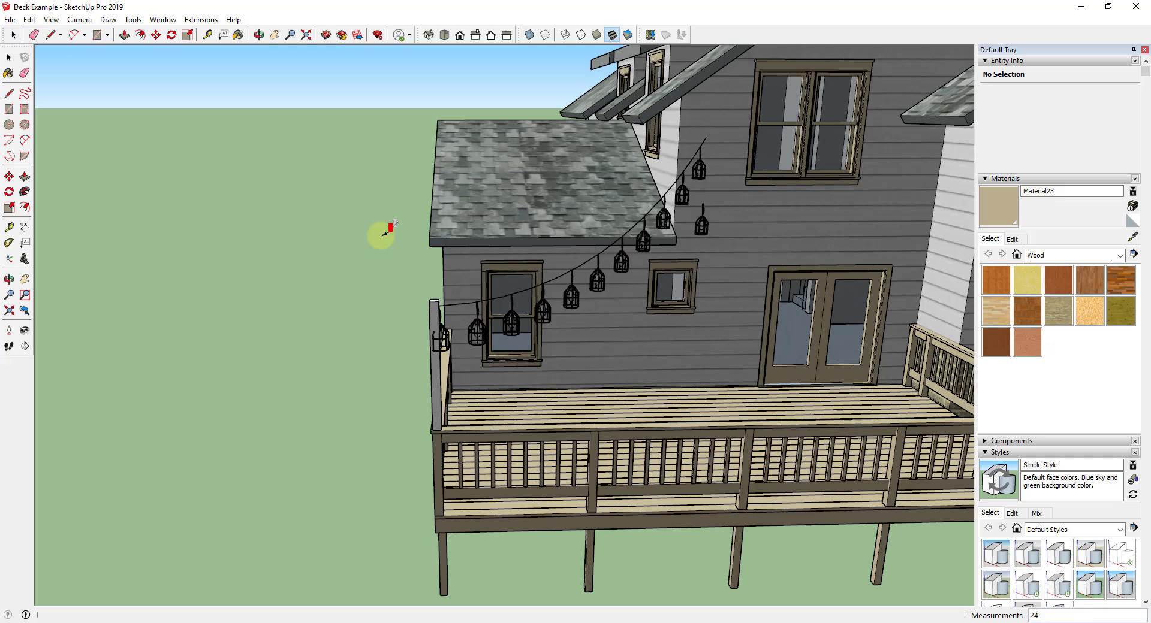
pyautogui.write('12')
pyautogui.press('Return')
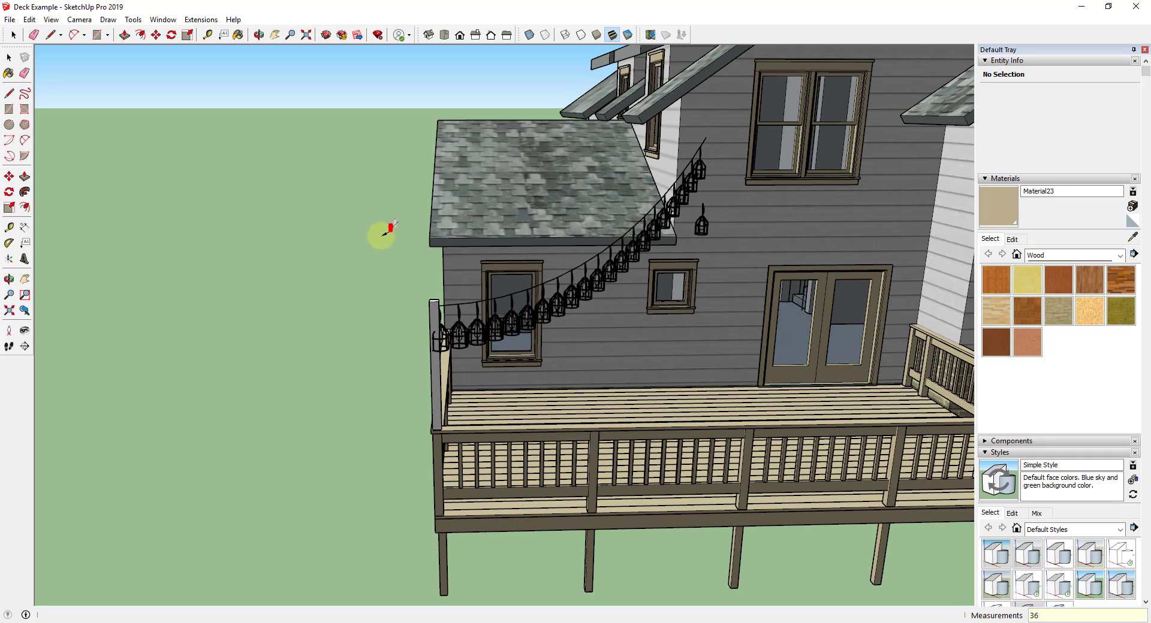
pyautogui.write('36')
pyautogui.press('Return')
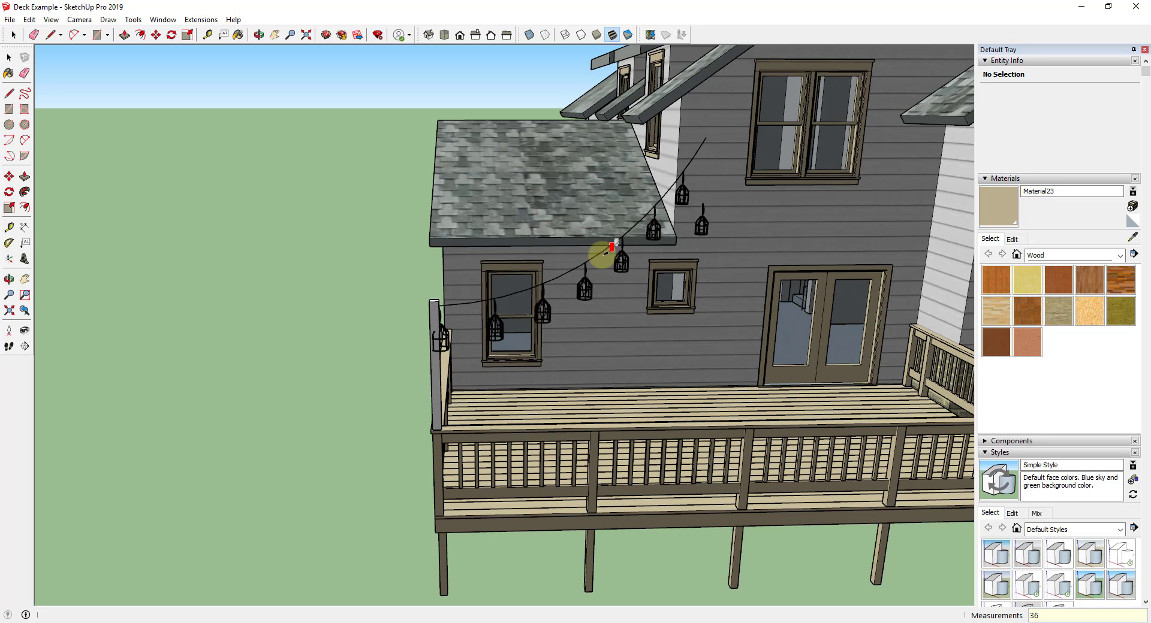
pyautogui.moveTo(704, 222); pyautogui.dragTo(634, 226, button='middle')
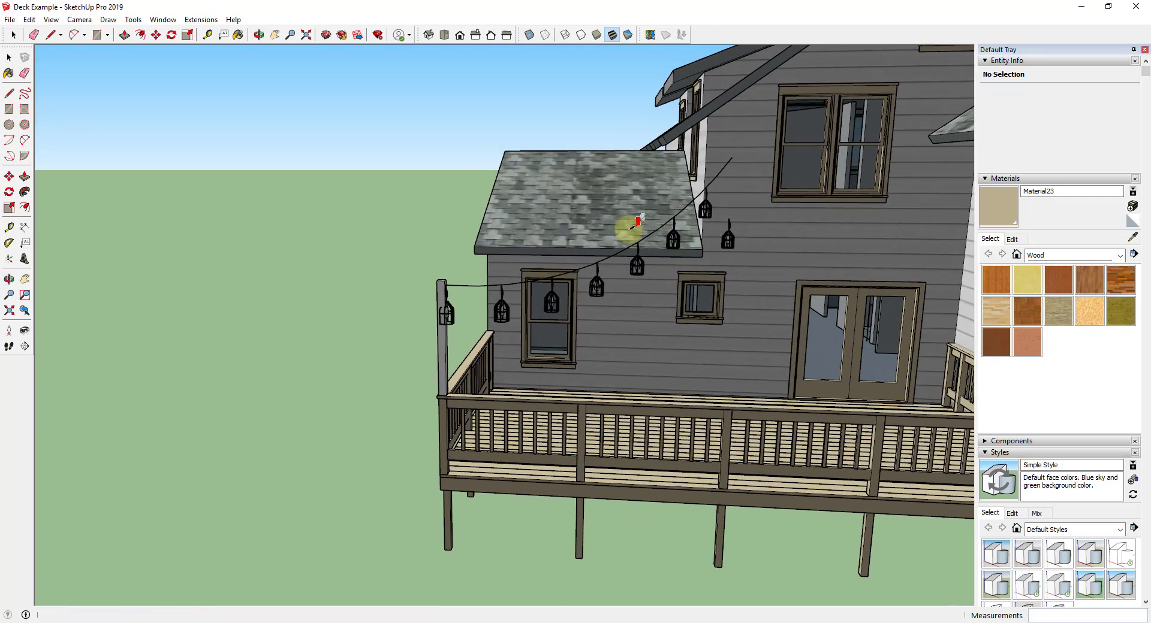
# Step: Select and deselect a hanging lamp, orbiting toward the deck corner
pyautogui.scroll(-3, 599, 252)
pyautogui.scroll(3, 516, 274)
pyautogui.press('space')
pyautogui.click(507, 262)
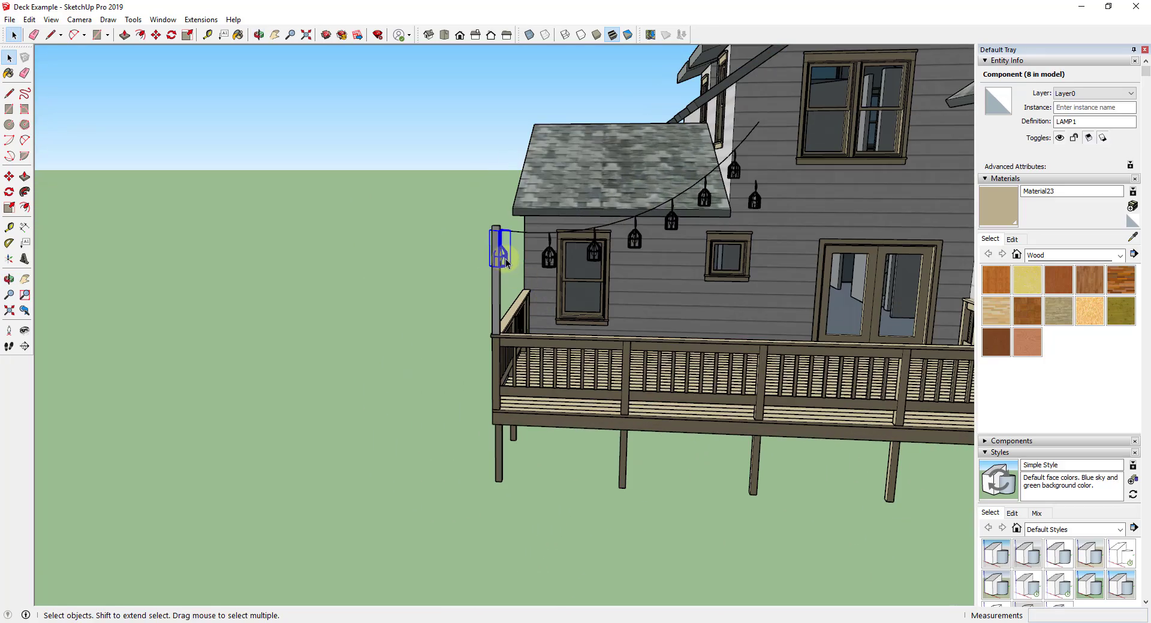
pyautogui.click(506, 257)
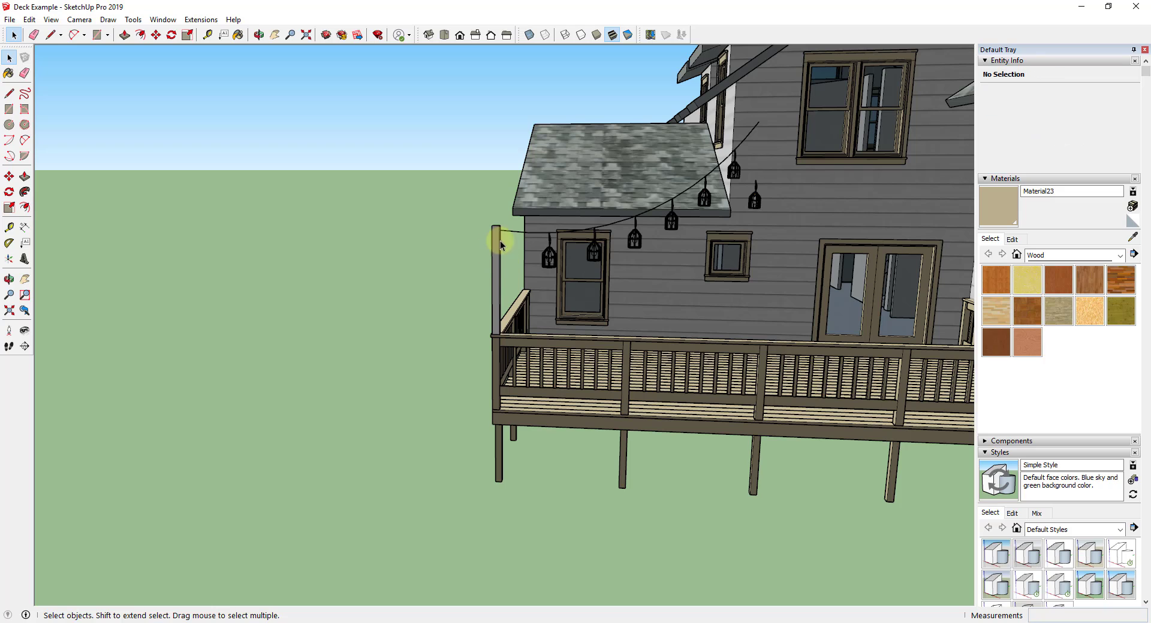
pyautogui.moveTo(495, 254); pyautogui.dragTo(750, 287, button='middle')
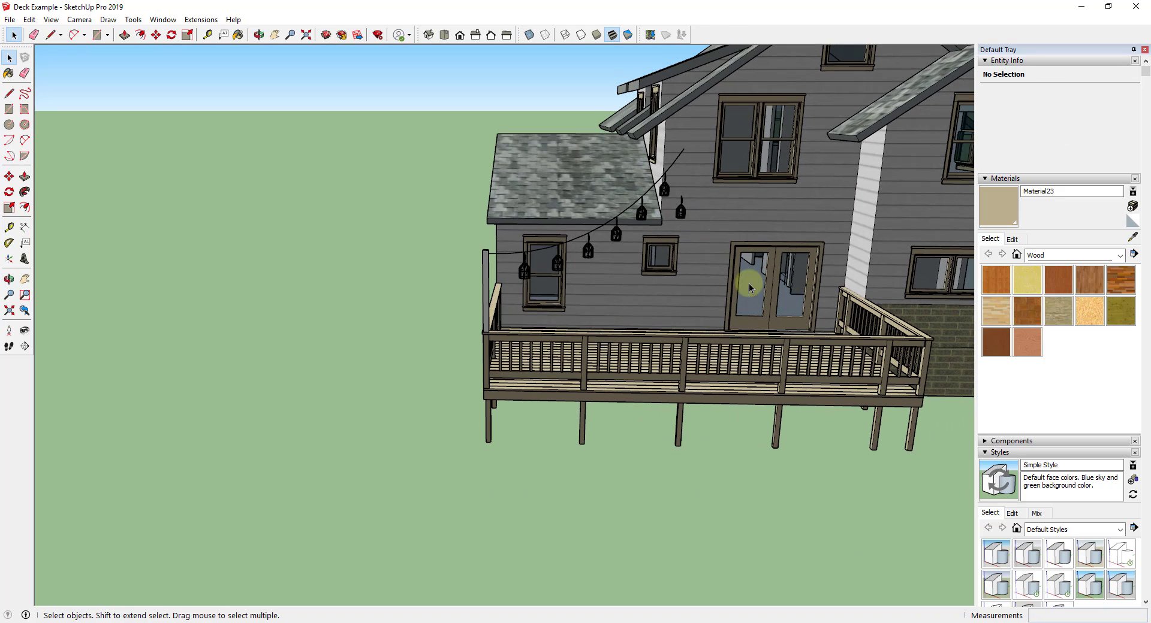
# Step: Copy the Light Support post along the red axis to the deck corner by the brick wall
pyautogui.click(488, 294)
pyautogui.scroll(5, 487, 294)
pyautogui.press('m')
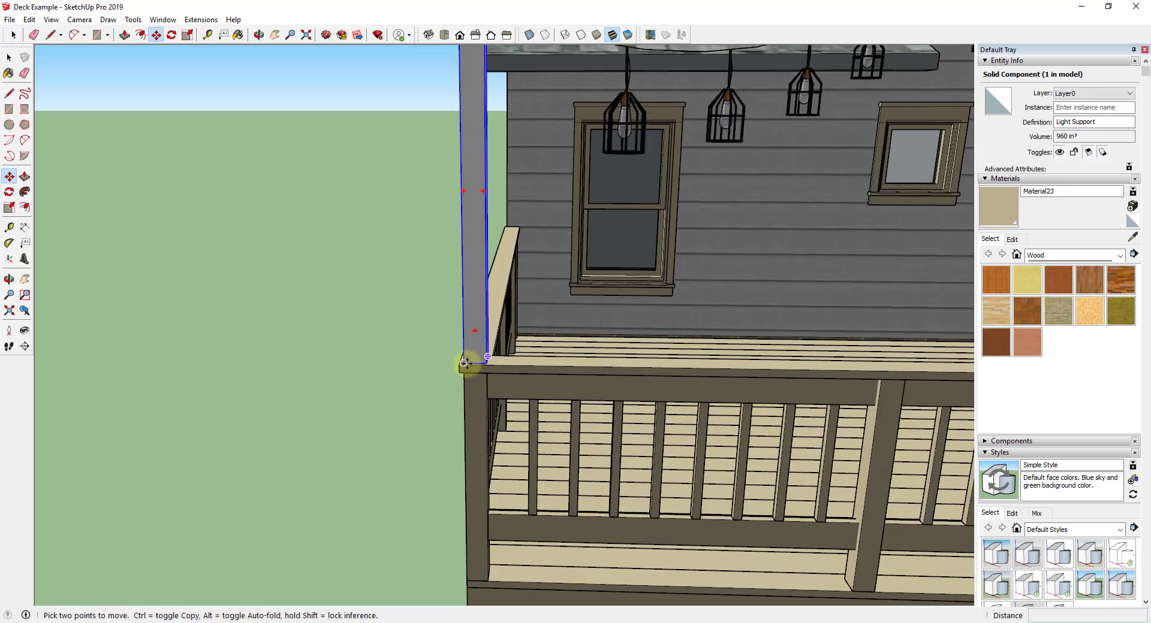
pyautogui.scroll(2, 468, 362)
pyautogui.click(475, 363)
pyautogui.press('ctrl')
pyautogui.scroll(-6, 473, 360)
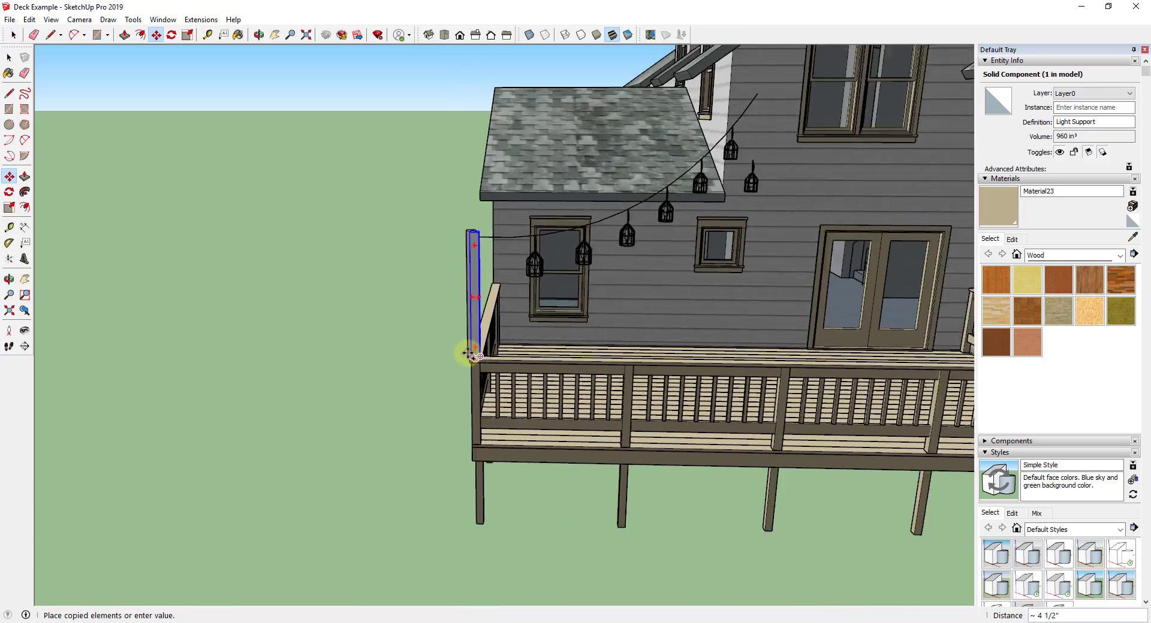
pyautogui.scroll(7, 707, 359)
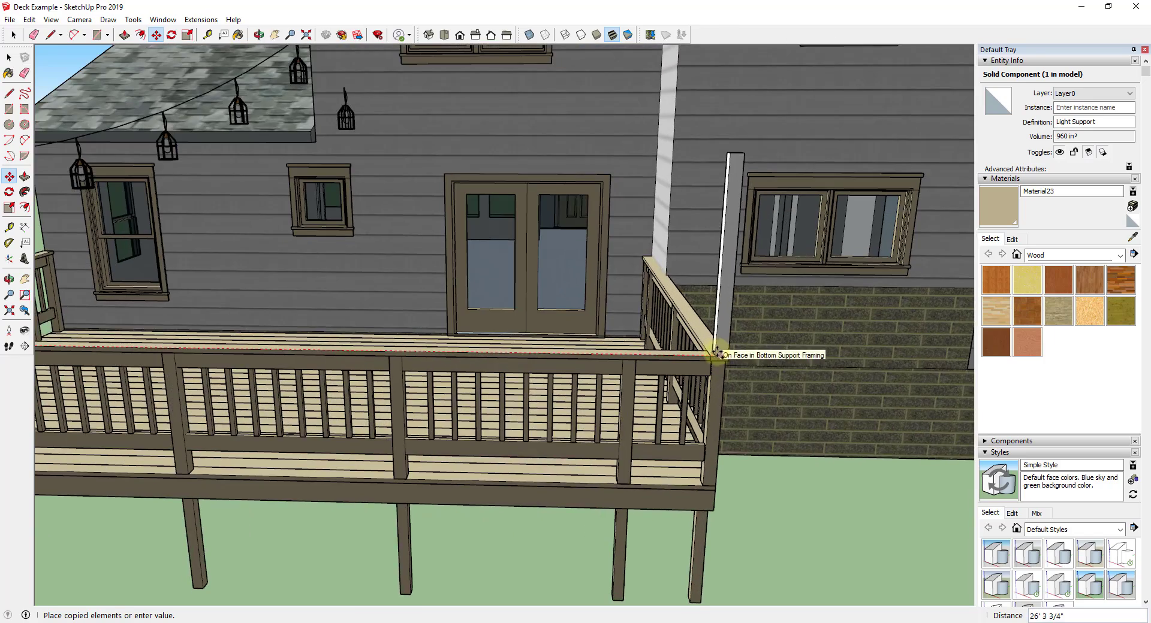
pyautogui.press('Right')
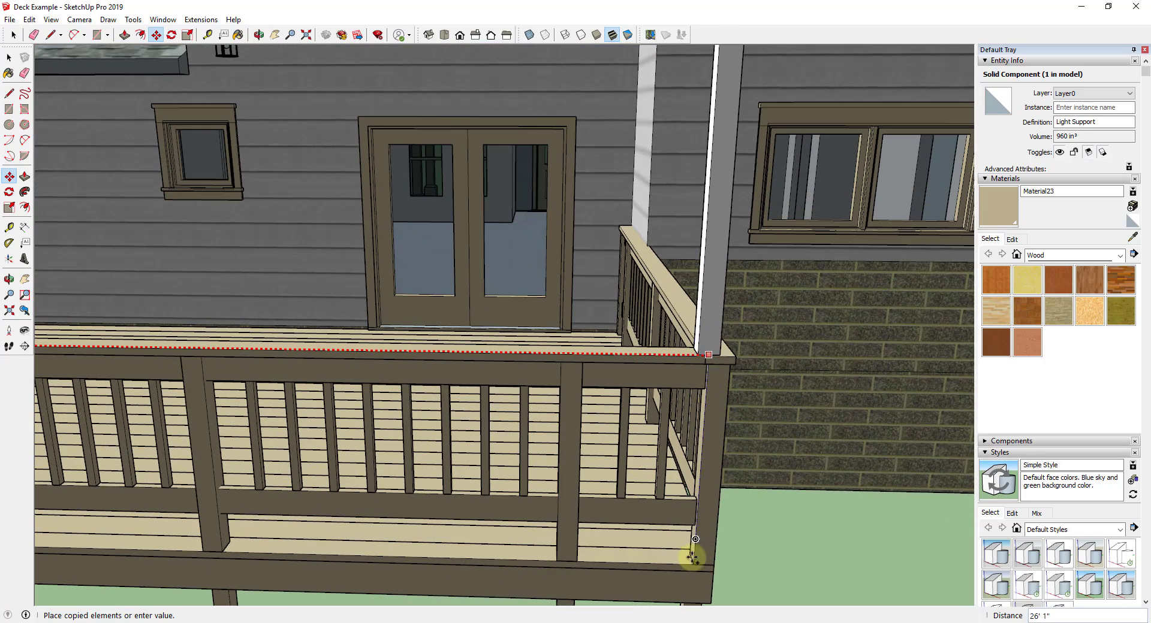
pyautogui.click(704, 565)
pyautogui.scroll(-5, 669, 443)
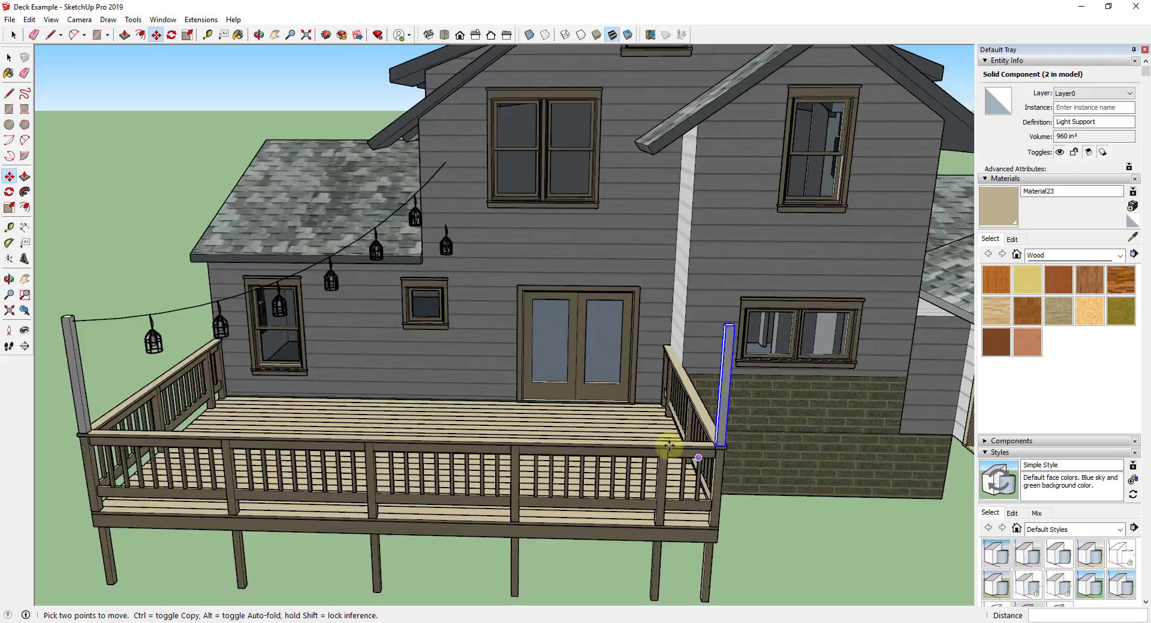
# Step: Draw a line from the new post's top to the first wire's house anchor, plus a short drop
pyautogui.moveTo(729, 502); pyautogui.dragTo(743, 420, button='middle')
pyautogui.press('space')
pyautogui.press('l')
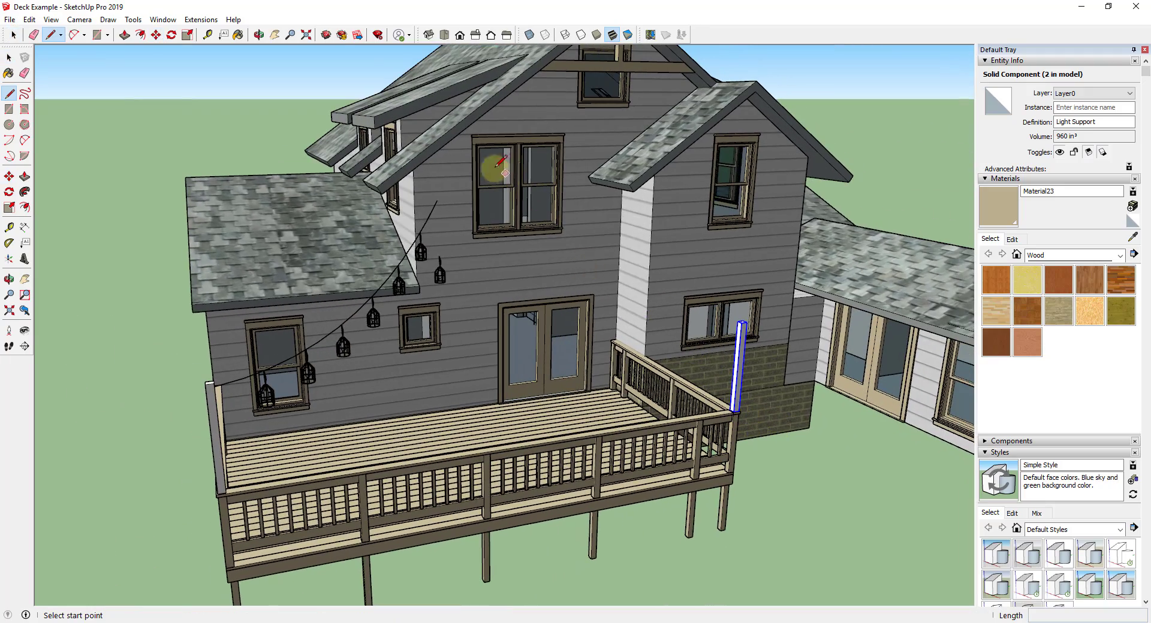
pyautogui.scroll(8, 742, 323)
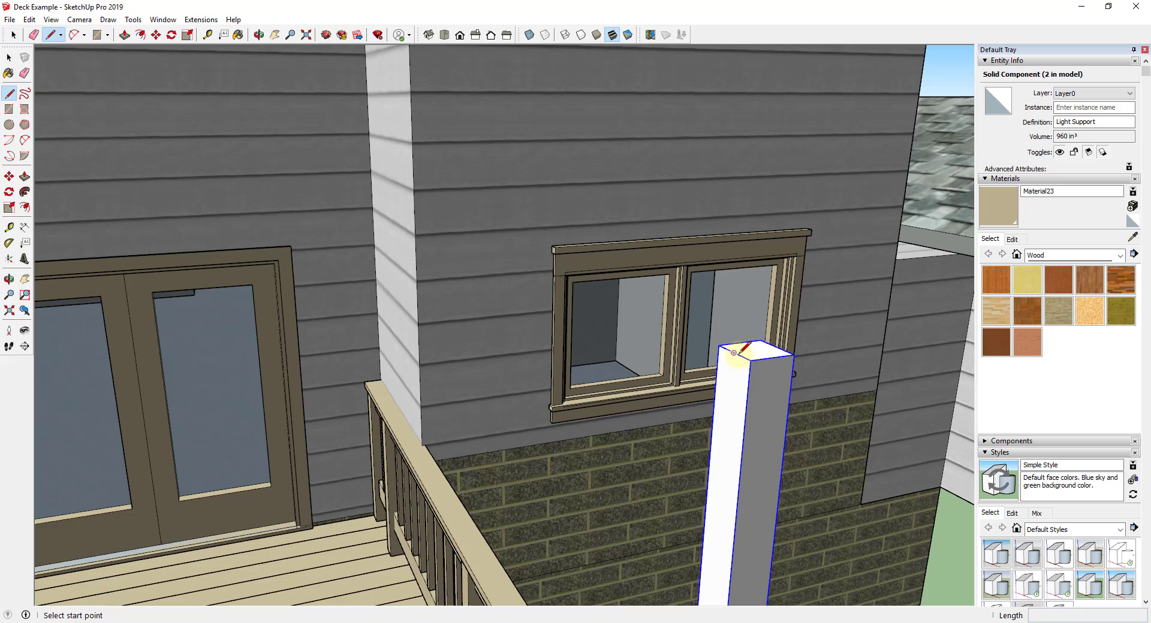
pyautogui.click(733, 353)
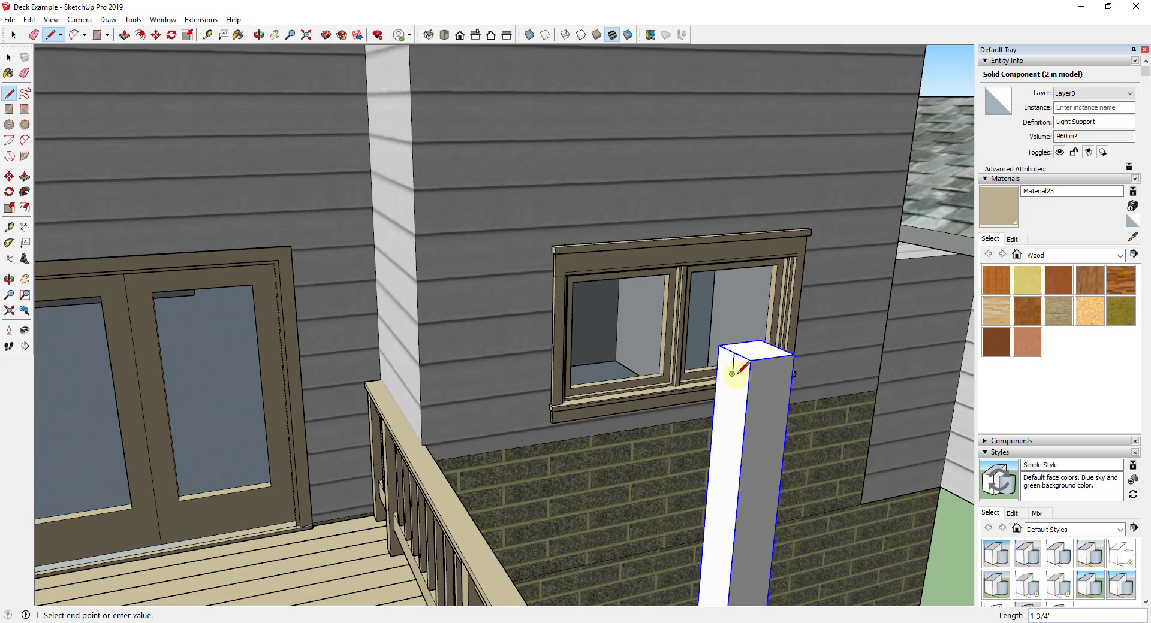
pyautogui.scroll(-6, 732, 372)
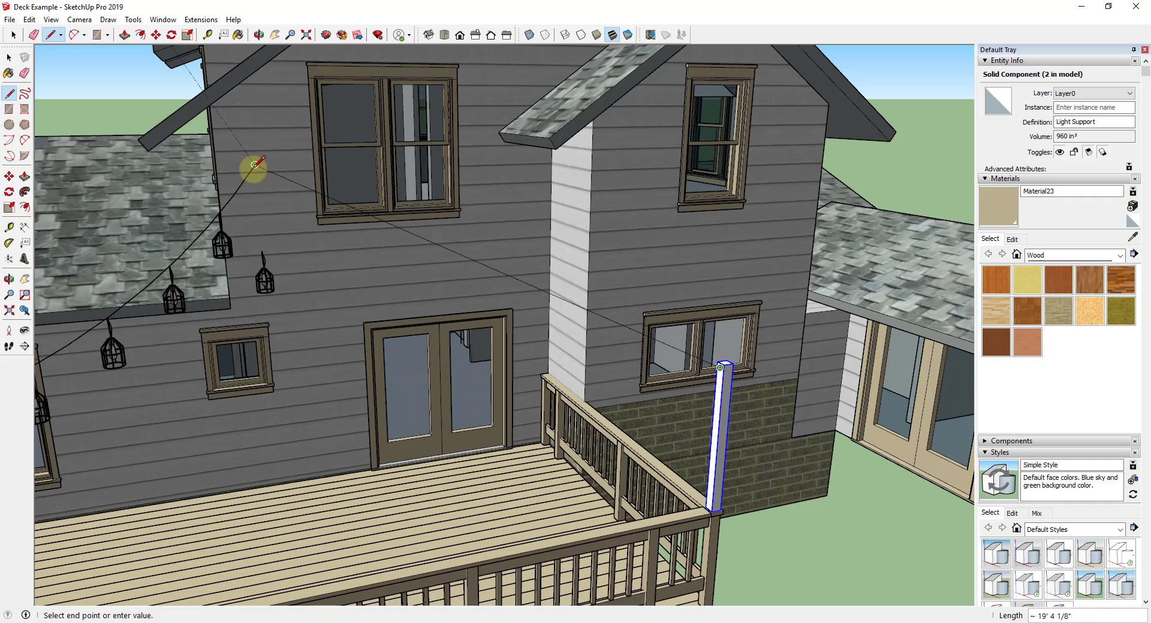
pyautogui.click(254, 164)
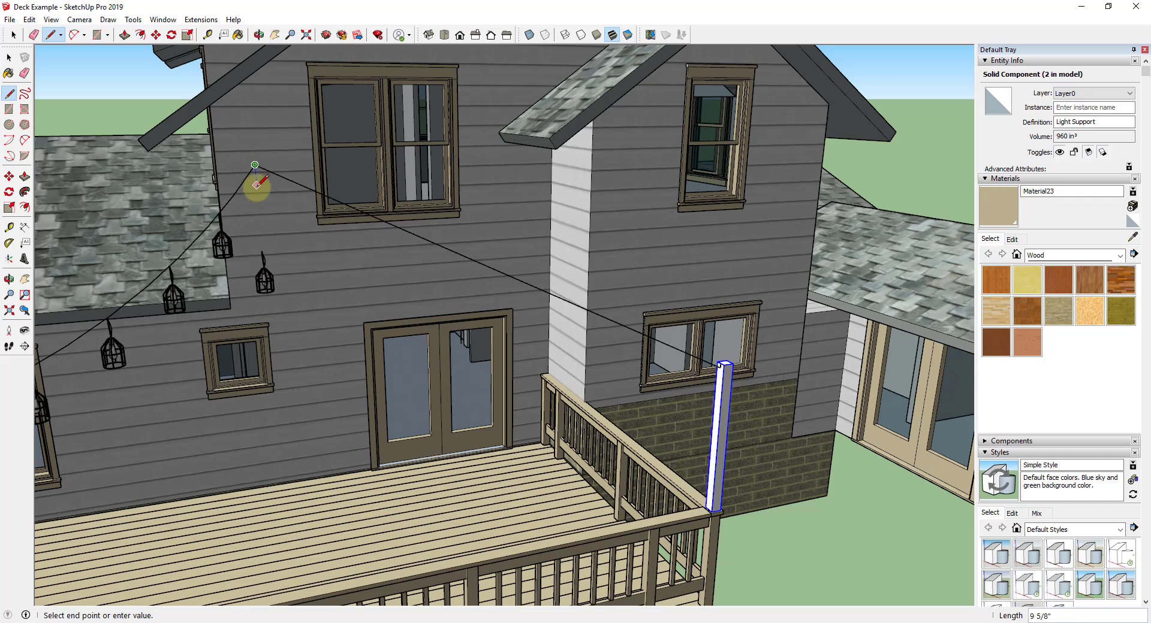
pyautogui.click(259, 229)
pyautogui.press('space')
# Step: Copy the long line down to the lower end of the drop
pyautogui.click(270, 172)
pyautogui.press('m')
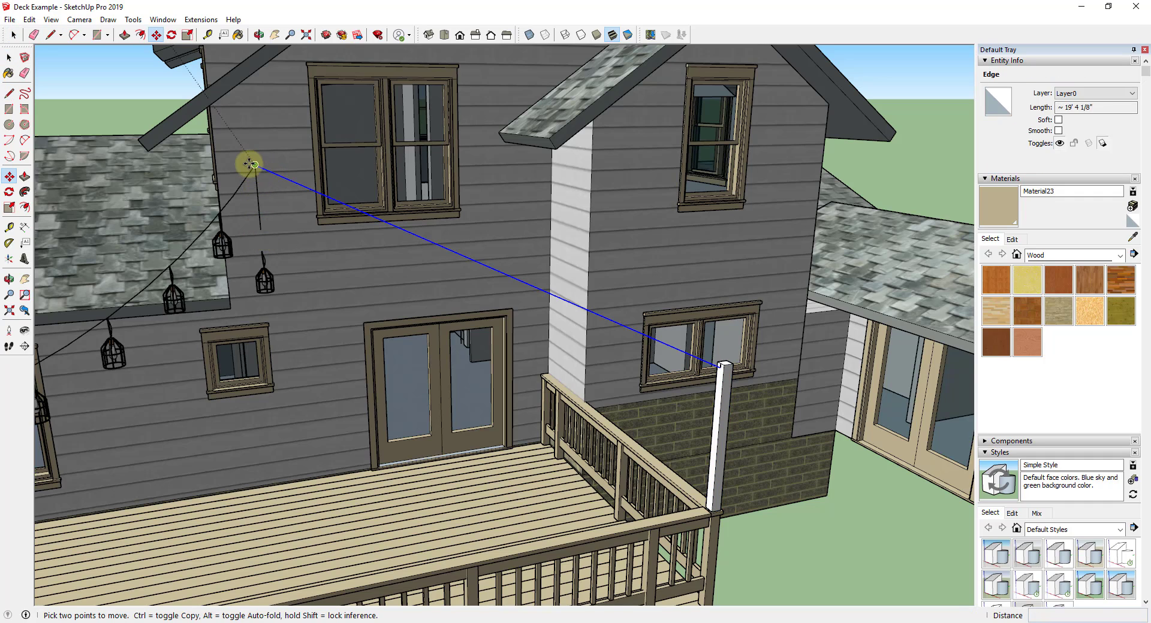
pyautogui.click(253, 164)
pyautogui.press('ctrl')
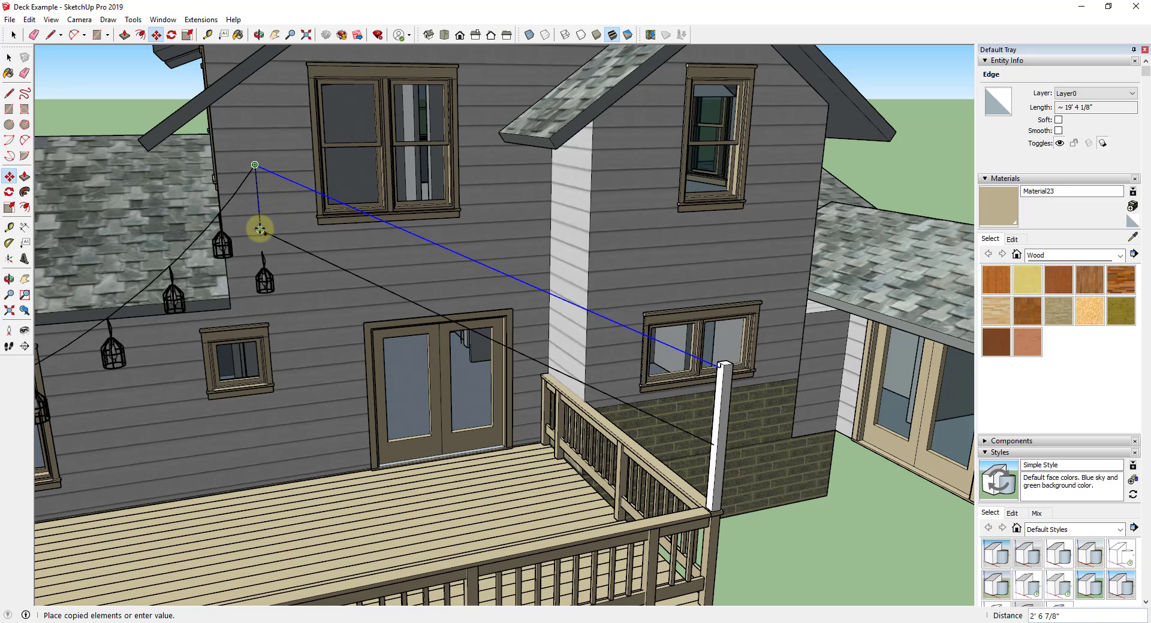
pyautogui.click(260, 229)
pyautogui.press('space')
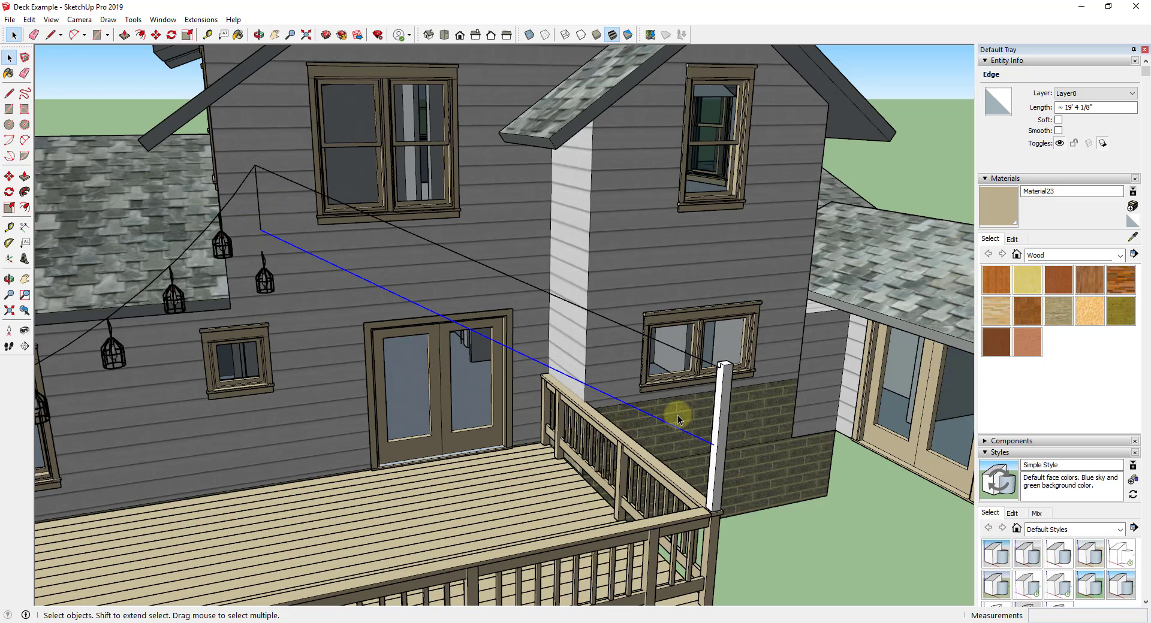
# Step: Close the outline with a line at the post end to form the face
pyautogui.press('m')
pyautogui.scroll(4, 704, 427)
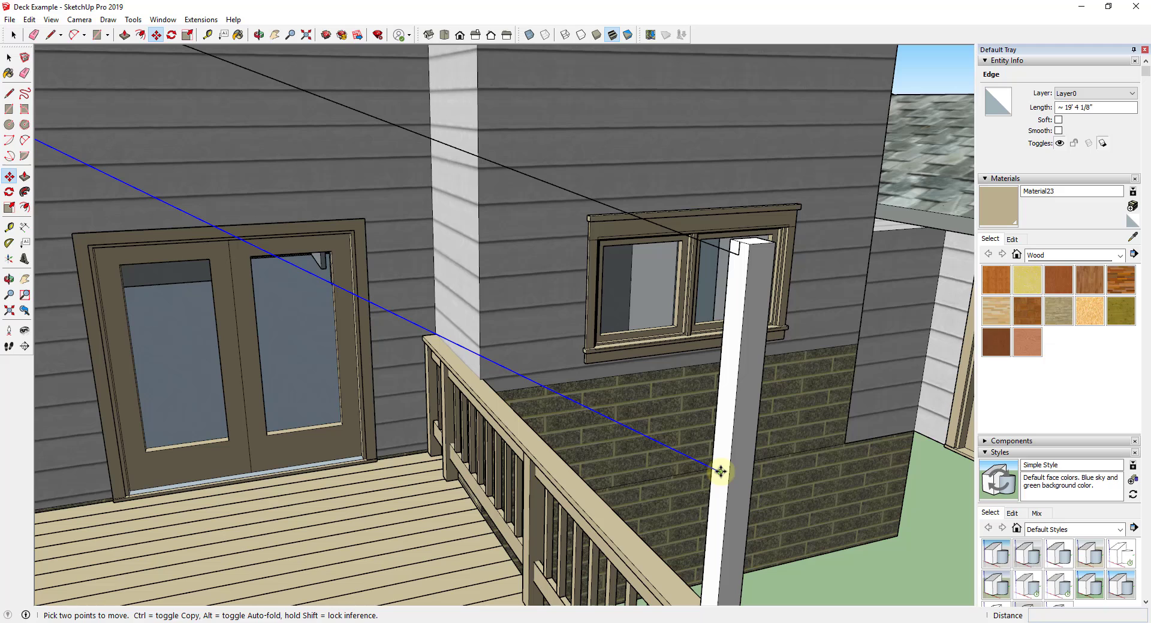
pyautogui.press('l')
pyautogui.click(720, 472)
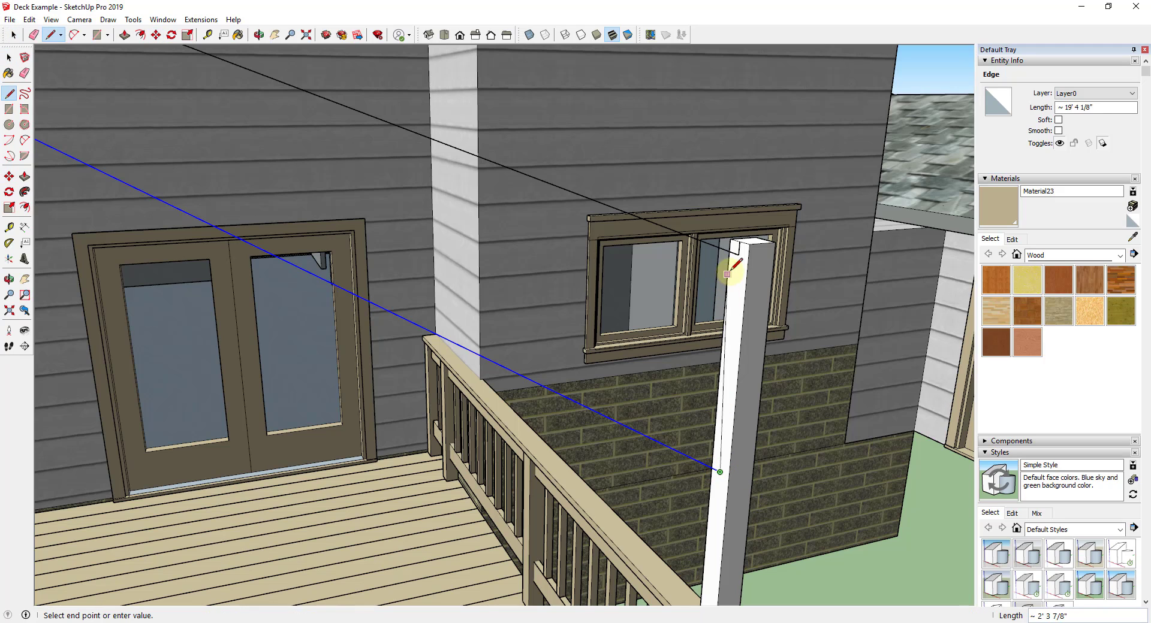
pyautogui.click(739, 246)
# Step: Draw a sagging two-point arc from the house anchor to the new post's top
pyautogui.press('e')
pyautogui.scroll(-8, 738, 247)
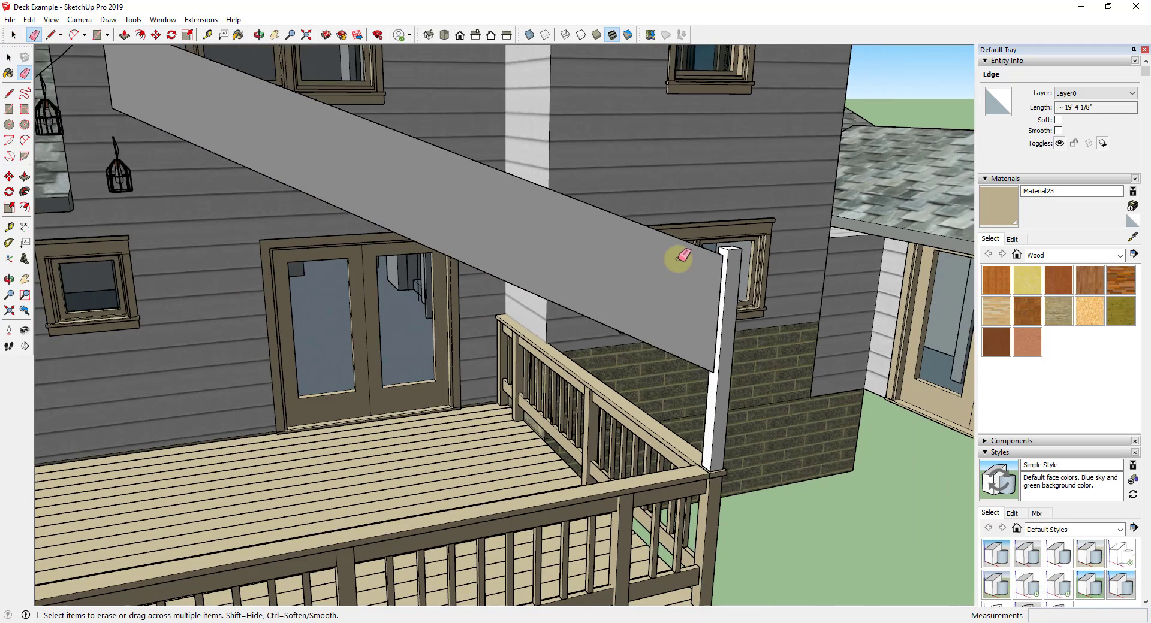
pyautogui.press('a')
pyautogui.click(323, 114)
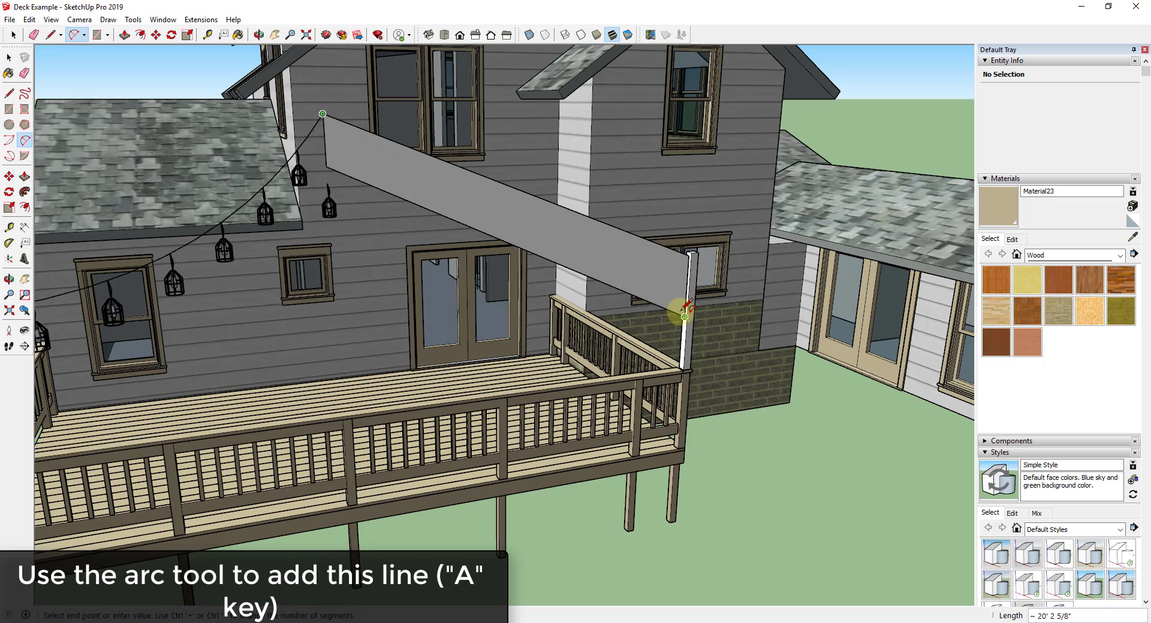
pyautogui.scroll(2, 691, 254)
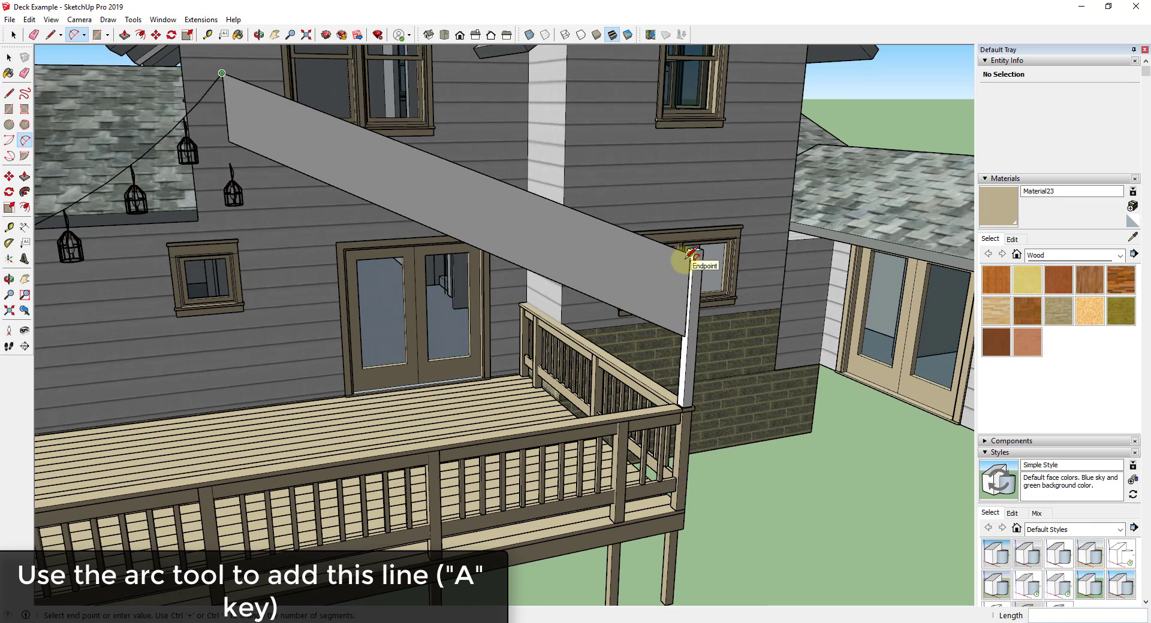
pyautogui.click(690, 254)
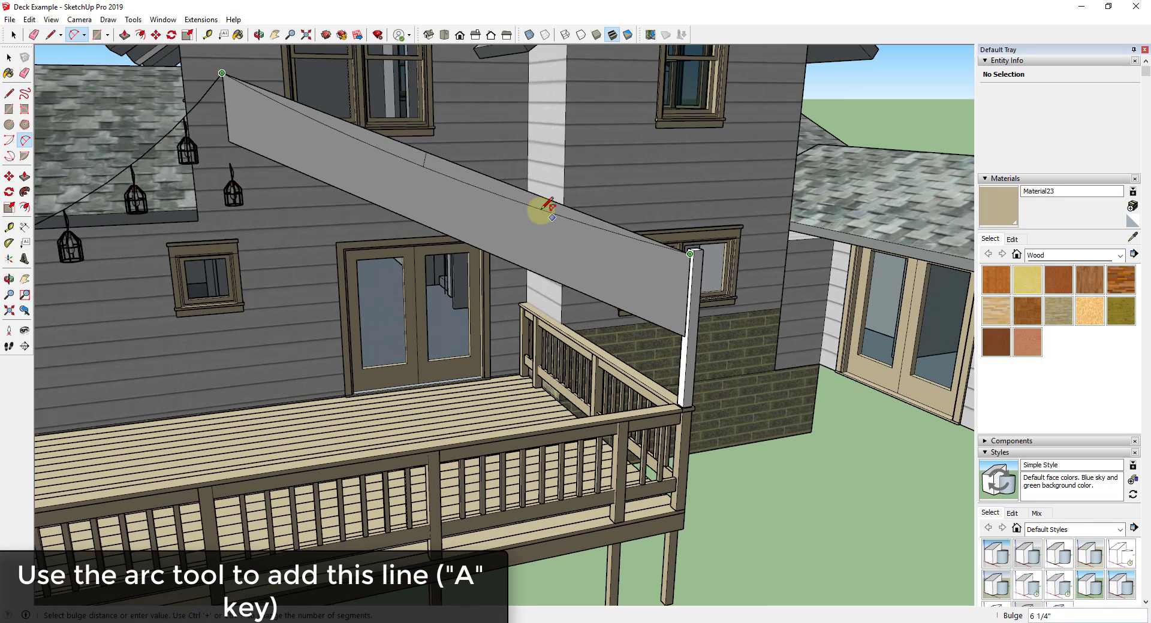
pyautogui.click(488, 217)
# Step: Erase the face's straight top and bottom edges, leaving only the arc
pyautogui.press('e')
pyautogui.click(501, 181)
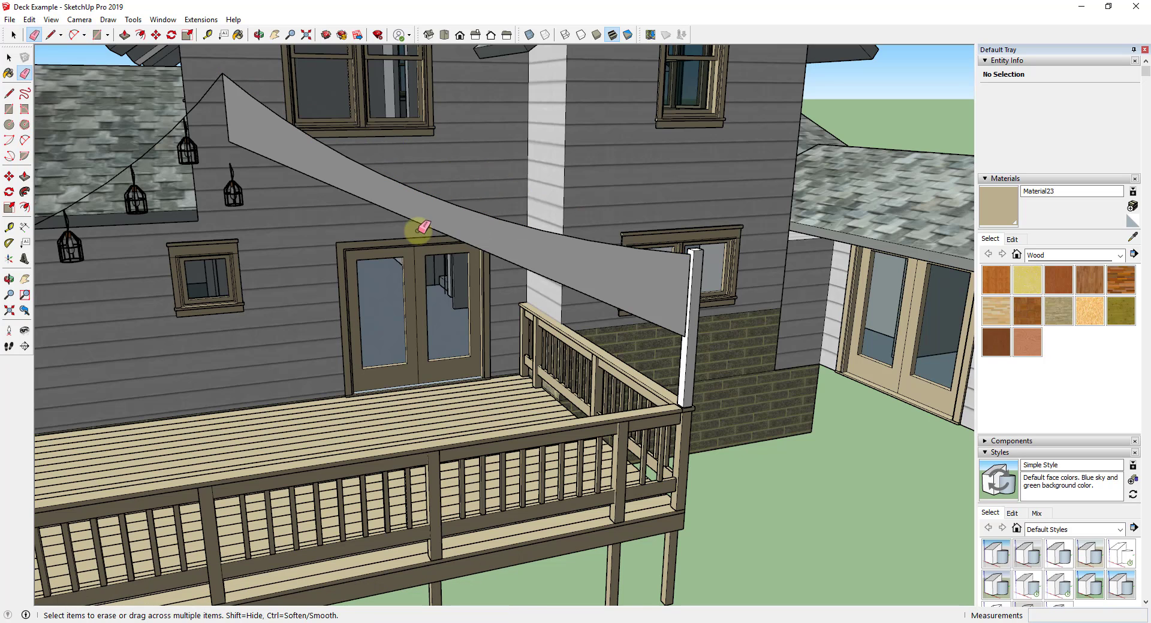
pyautogui.click(418, 221)
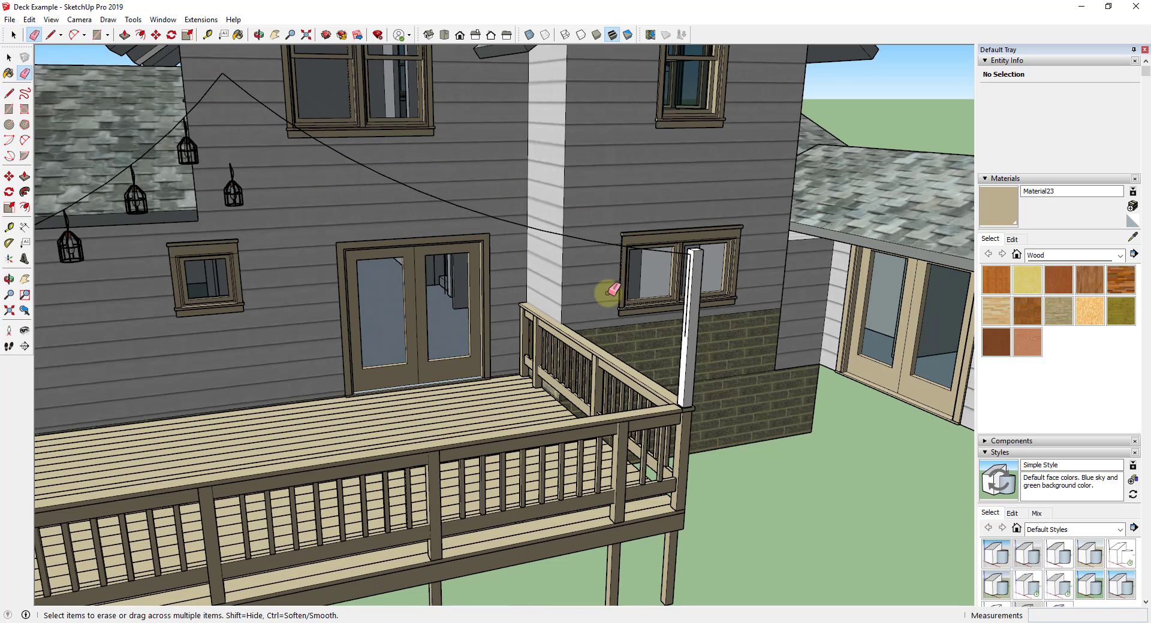
pyautogui.scroll(5, 693, 257)
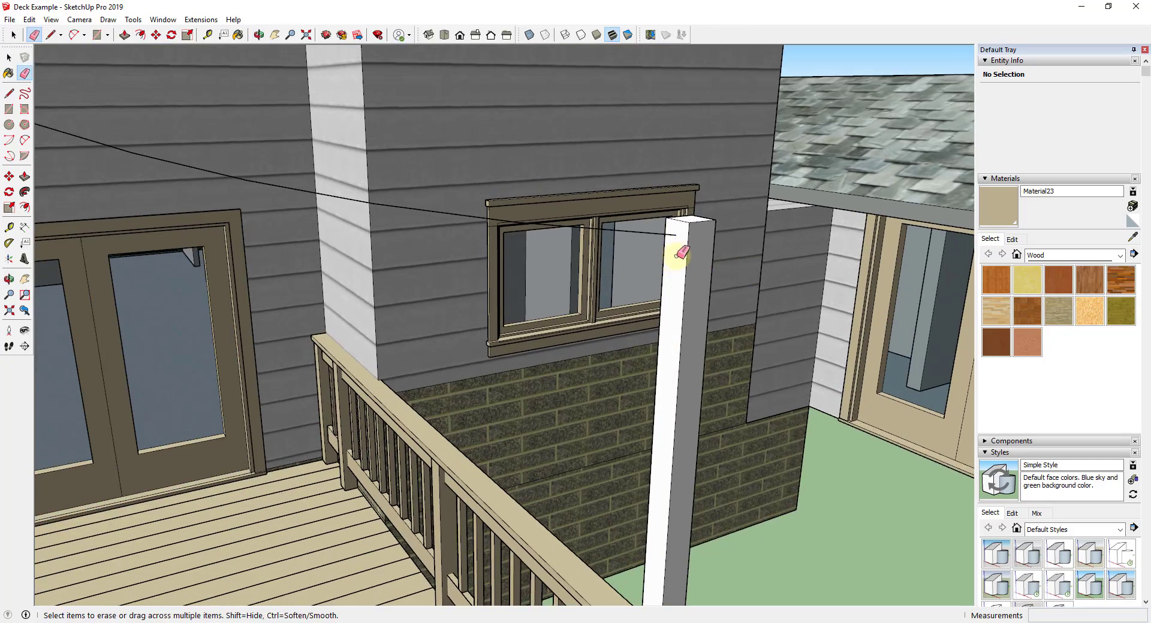
pyautogui.scroll(-10, 683, 255)
pyautogui.moveTo(656, 257); pyautogui.dragTo(491, 249, button='middle')
# Step: Select the new house-to-post arc and copy the caged lamp along it with PathCopy
pyautogui.press('space')
pyautogui.scroll(6, 570, 239)
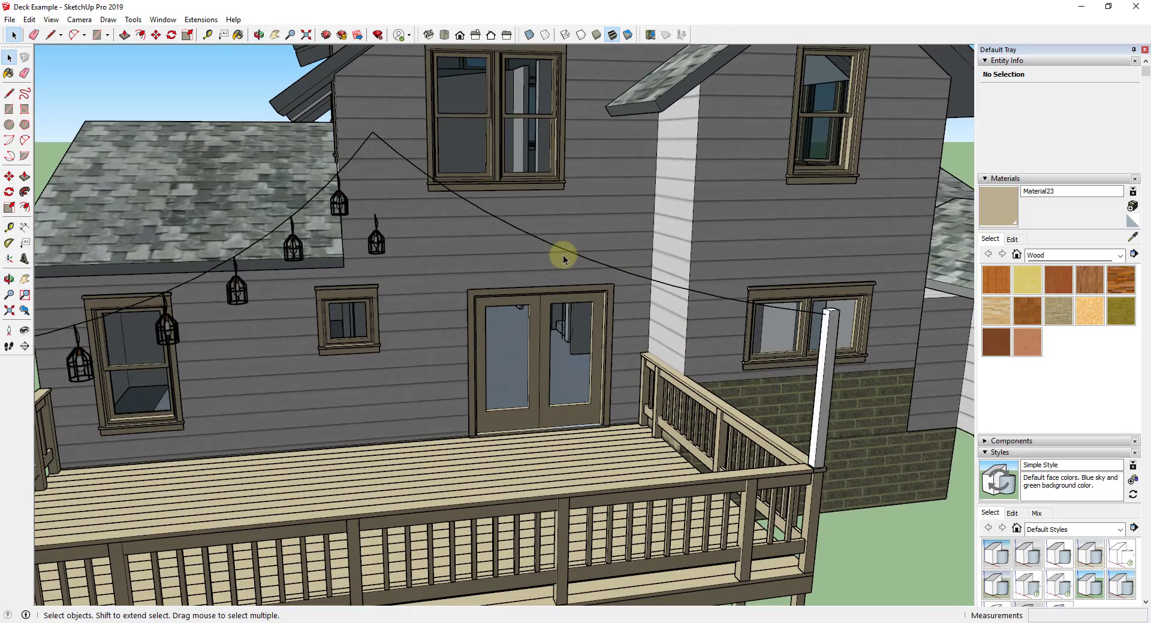
pyautogui.click(562, 256)
pyautogui.click(510, 225)
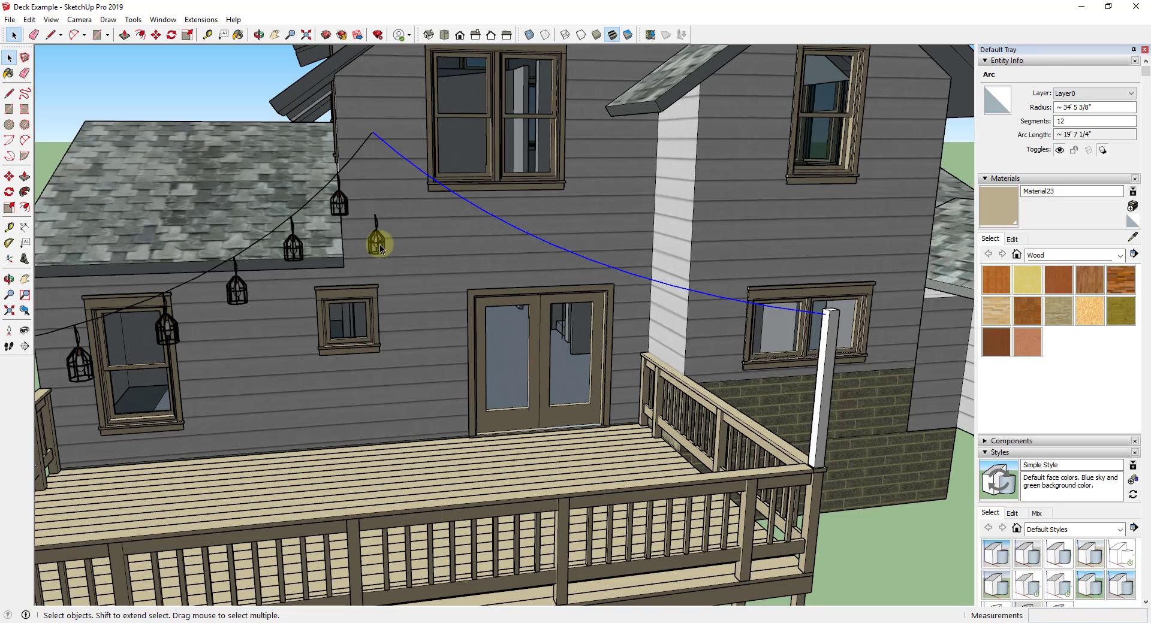
pyautogui.scroll(2, 421, 215)
pyautogui.moveTo(579, 205); pyautogui.dragTo(517, 212, button='middle')
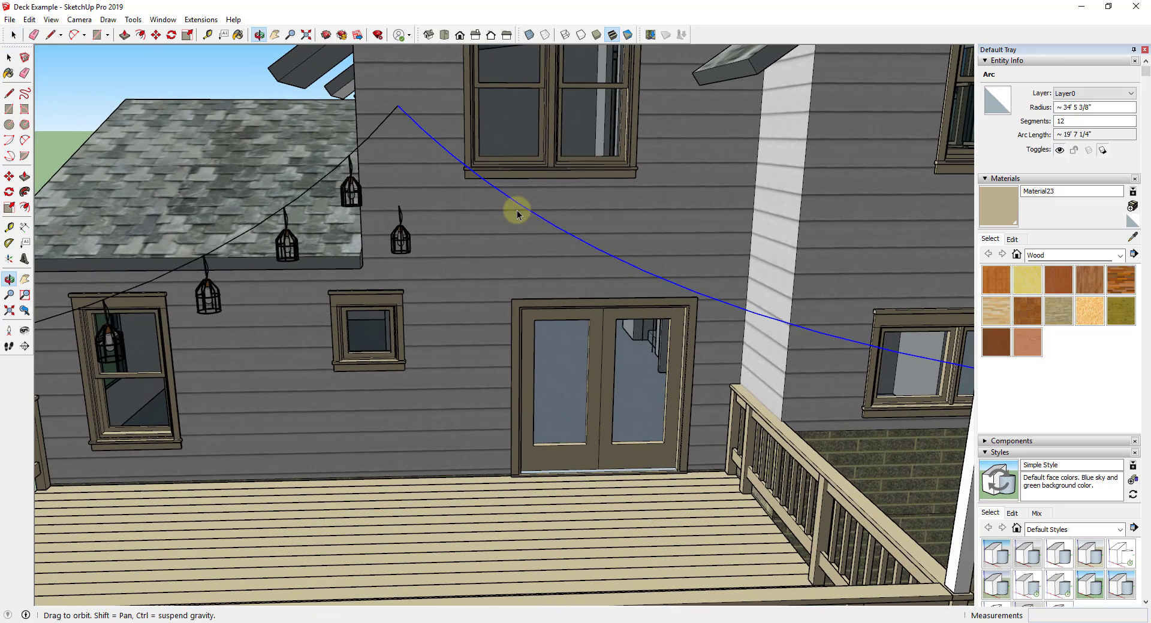
pyautogui.click(201, 20)
pyautogui.click(252, 292)
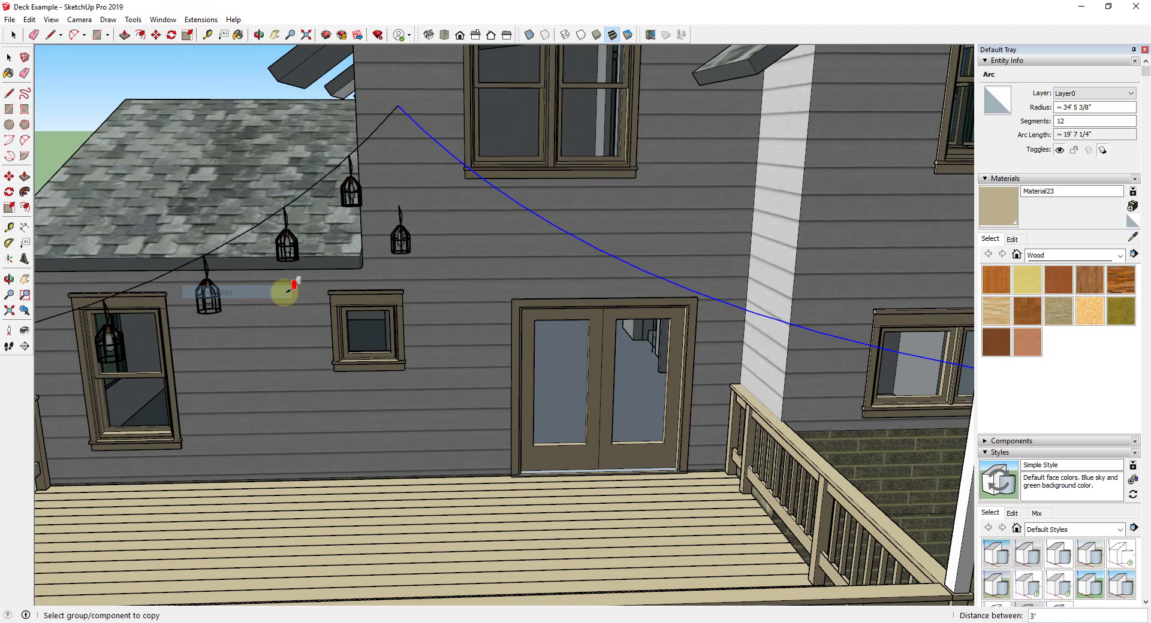
pyautogui.click(401, 237)
pyautogui.scroll(-8, 403, 236)
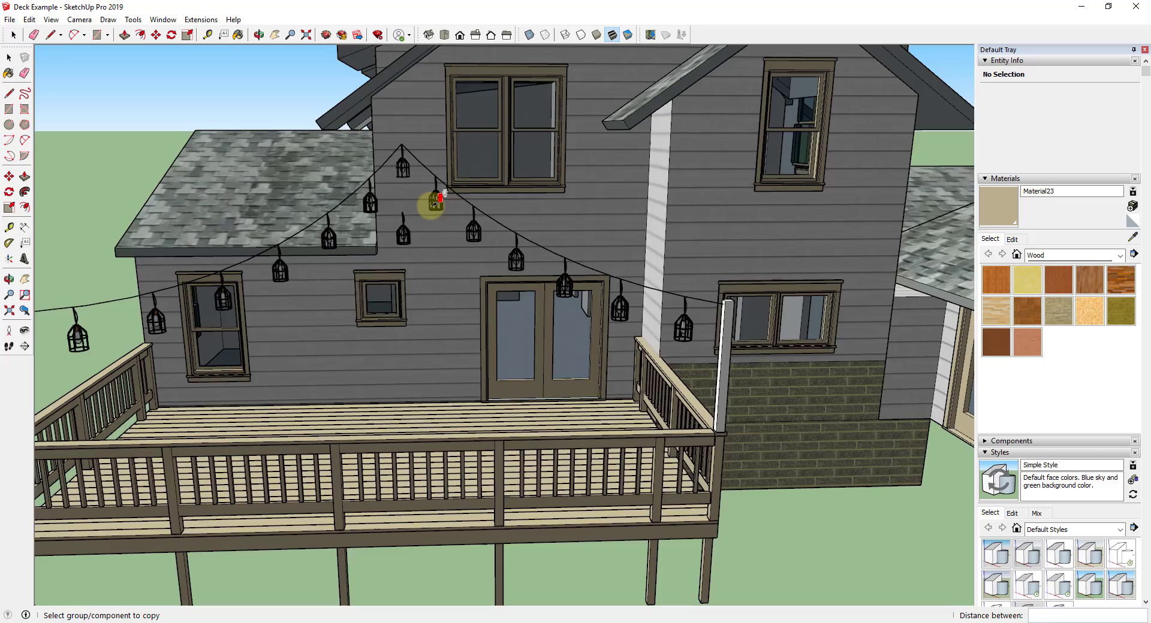
pyautogui.moveTo(432, 200); pyautogui.dragTo(534, 192, button='middle')
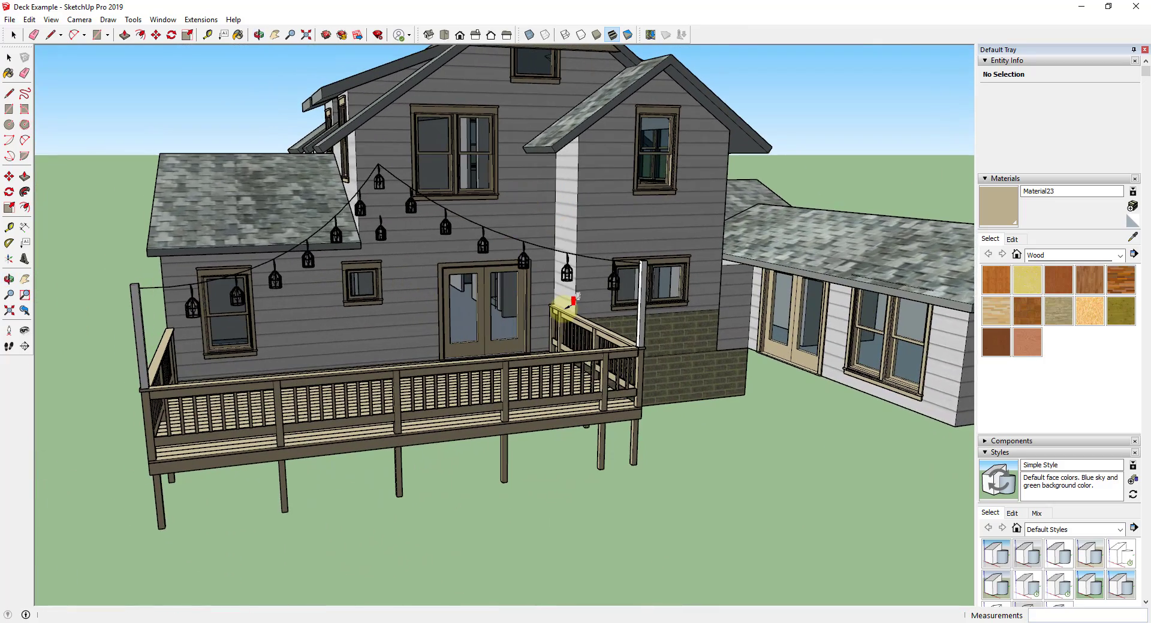
# Step: Orbit around the house to review the lamps on both wires
pyautogui.press('space')
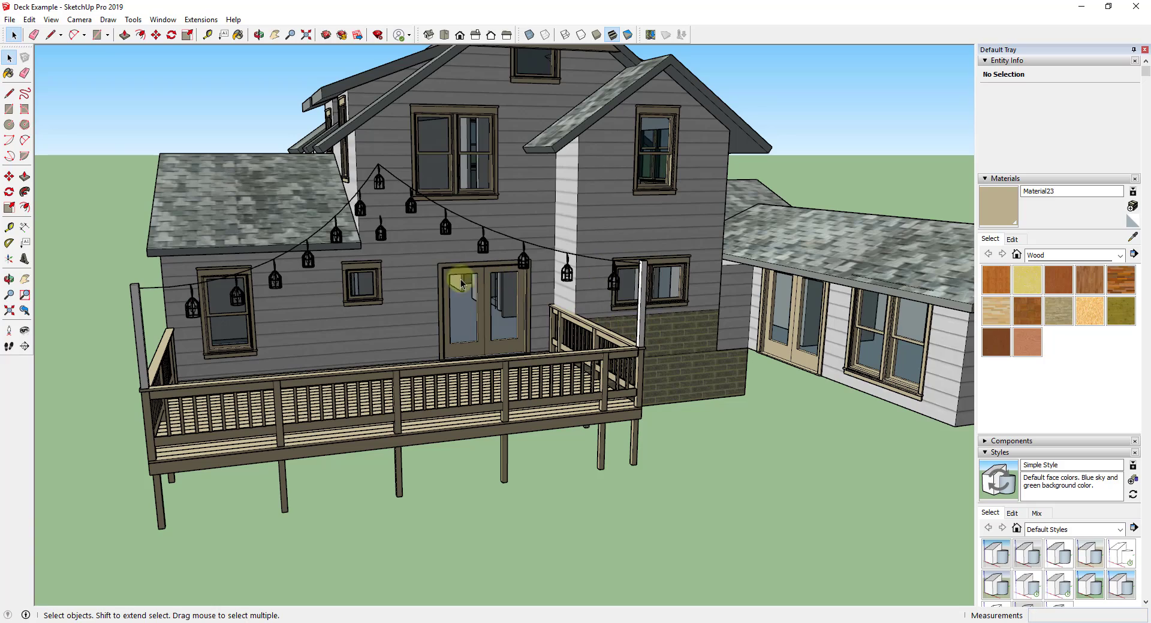
pyautogui.scroll(3, 418, 239)
pyautogui.press('e')
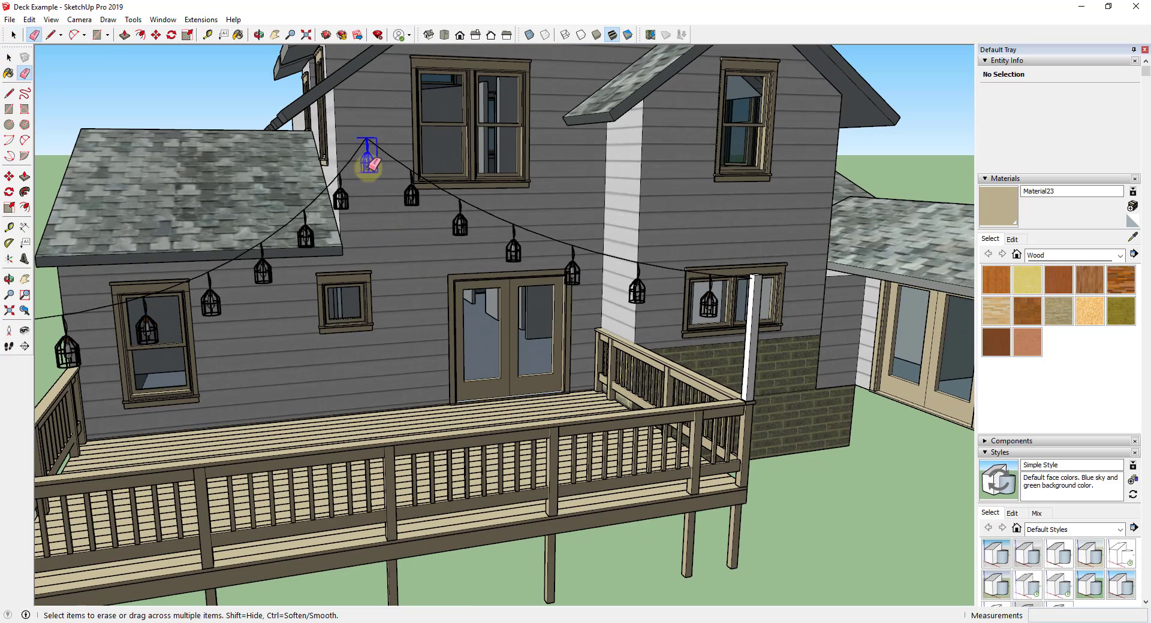
pyautogui.press('space')
pyautogui.scroll(-3, 419, 226)
pyautogui.moveTo(432, 226)
pyautogui.mouseDown(button='middle')
pyautogui.moveTo(398, 260)
pyautogui.moveTo(337, 273)
pyautogui.mouseUp(button='middle')
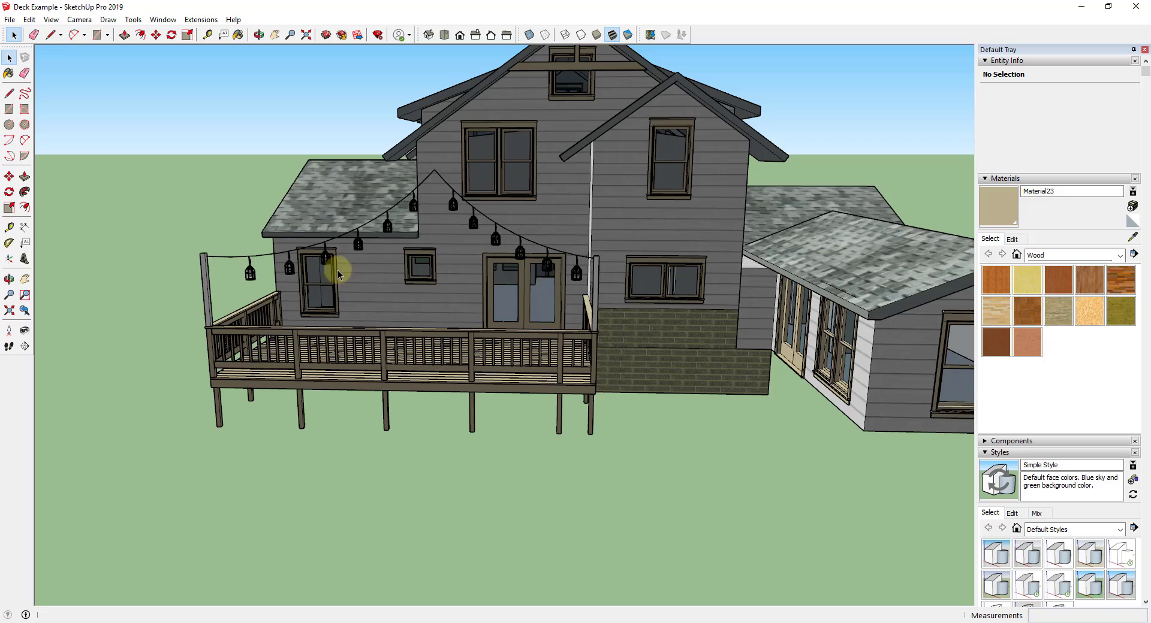
pyautogui.scroll(2, 387, 240)
pyautogui.moveTo(495, 238); pyautogui.dragTo(185, 289, button='middle')
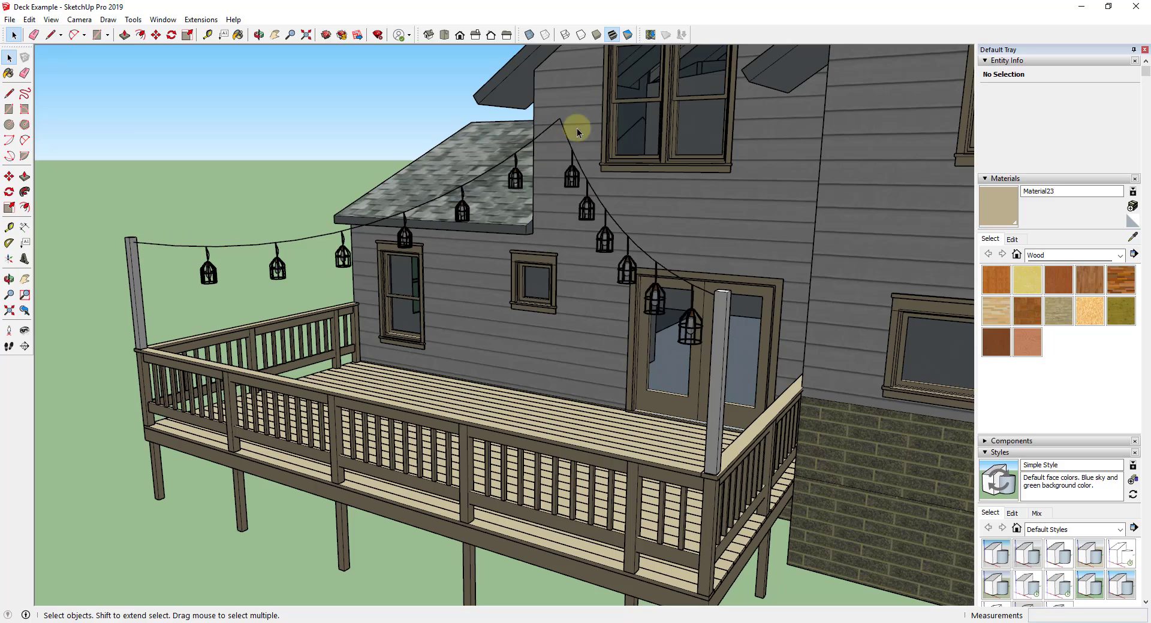
pyautogui.moveTo(541, 246)
pyautogui.mouseDown(button='middle')
pyautogui.moveTo(524, 272)
pyautogui.moveTo(554, 236)
pyautogui.mouseUp(button='middle')
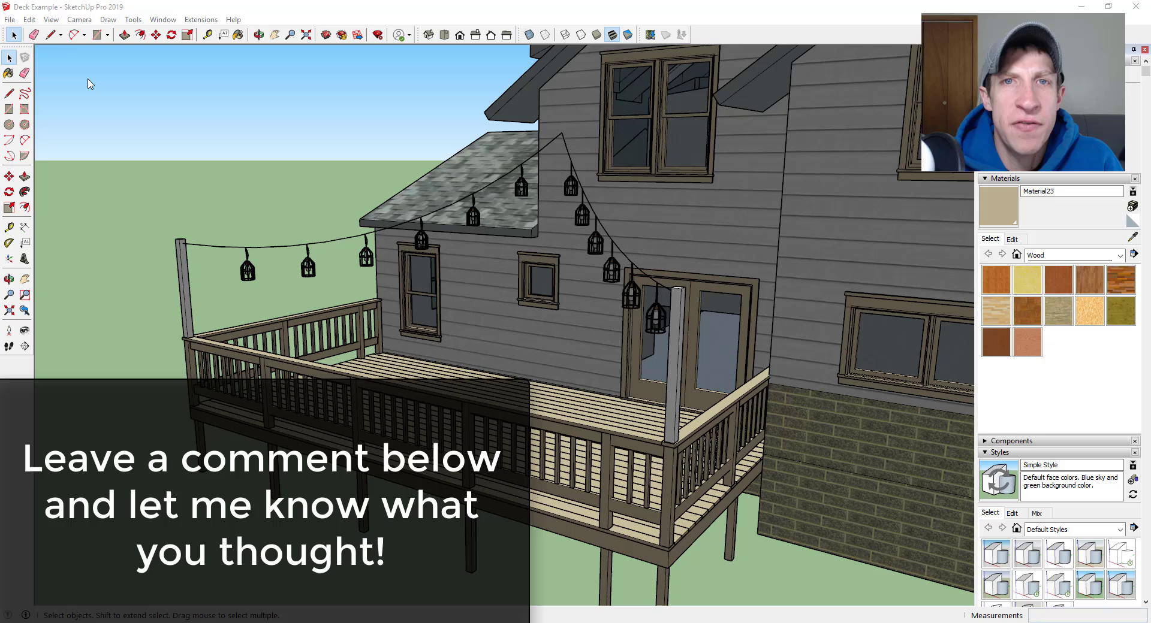